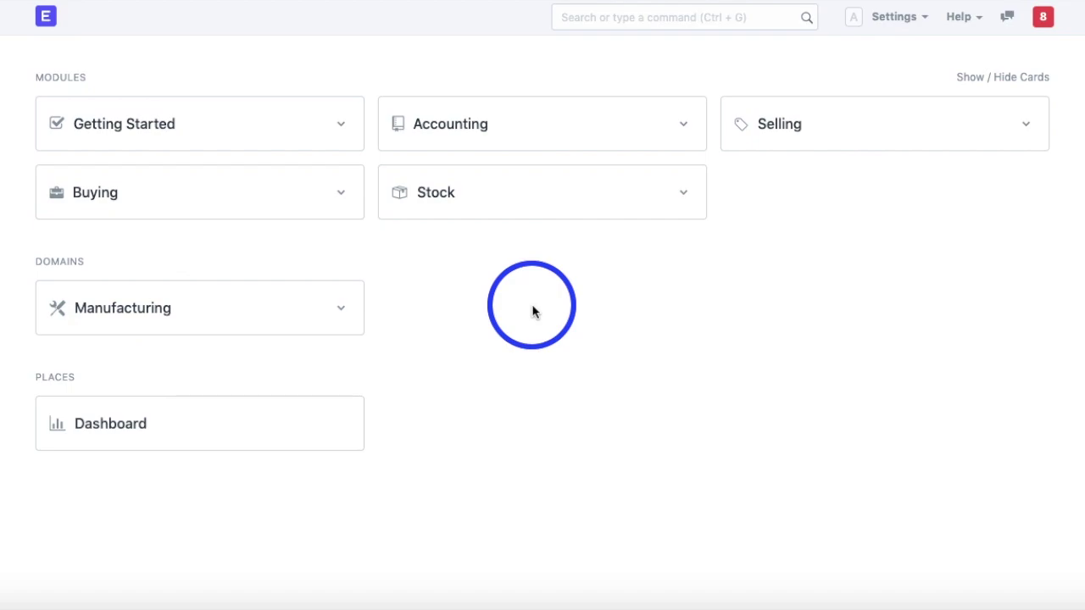
# Step: Create a new production plan in the Manufacturing module
pyautogui.click(153, 312)
pyautogui.click(422, 188)
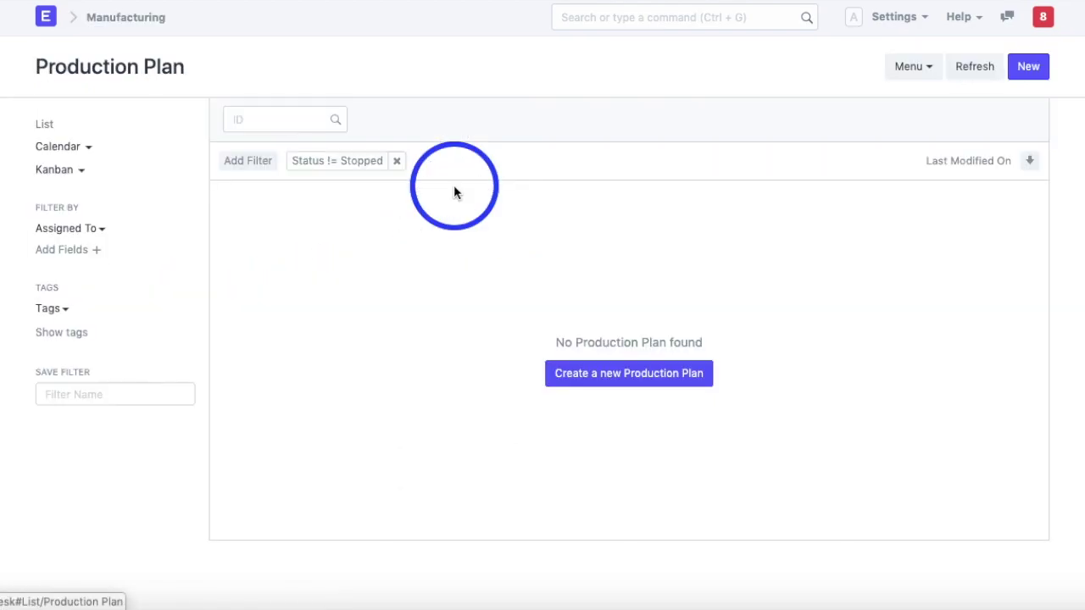
pyautogui.click(630, 374)
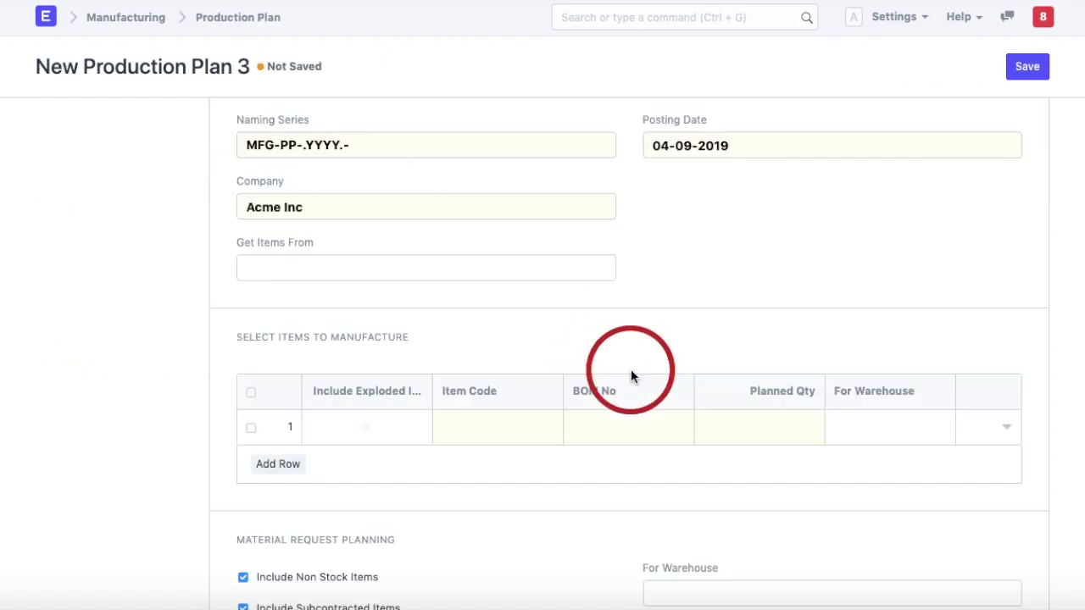
# Step: Set the plan to get items from Sales Order and filter by the item code Weather Sensor
pyautogui.click(332, 268)
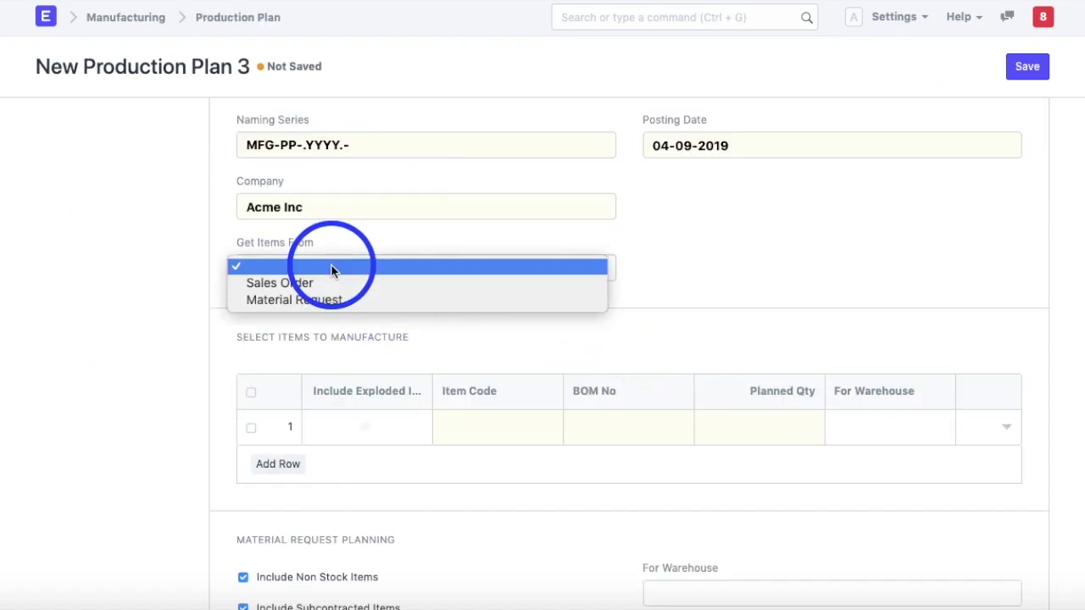
pyautogui.click(291, 283)
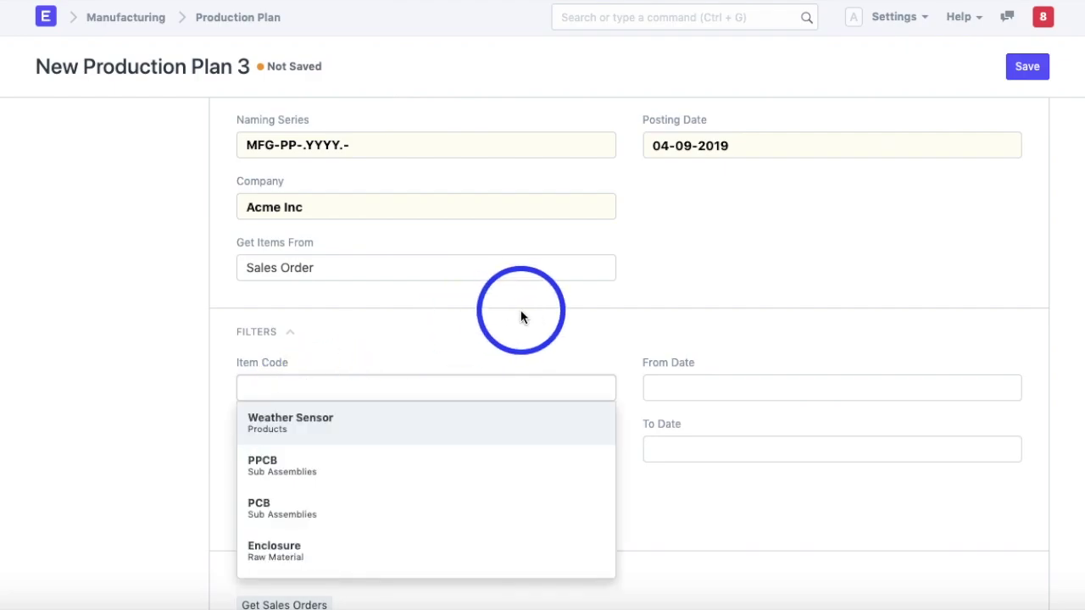
pyautogui.click(296, 424)
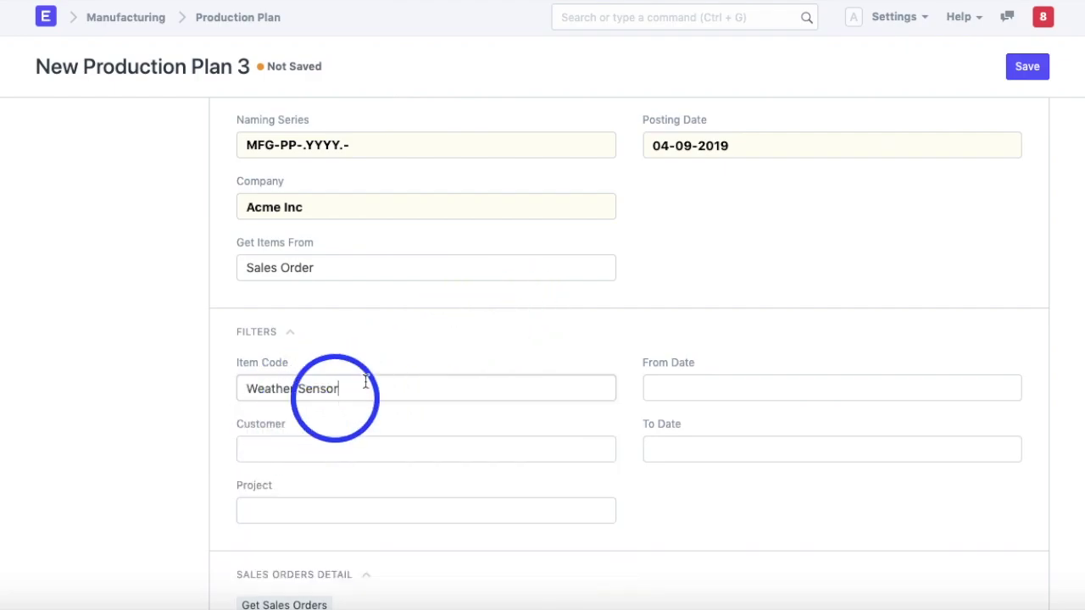
# Step: Fetch the sales orders matching the Weather Sensor filter into the production plan
pyautogui.scroll(-2, 417, 350)
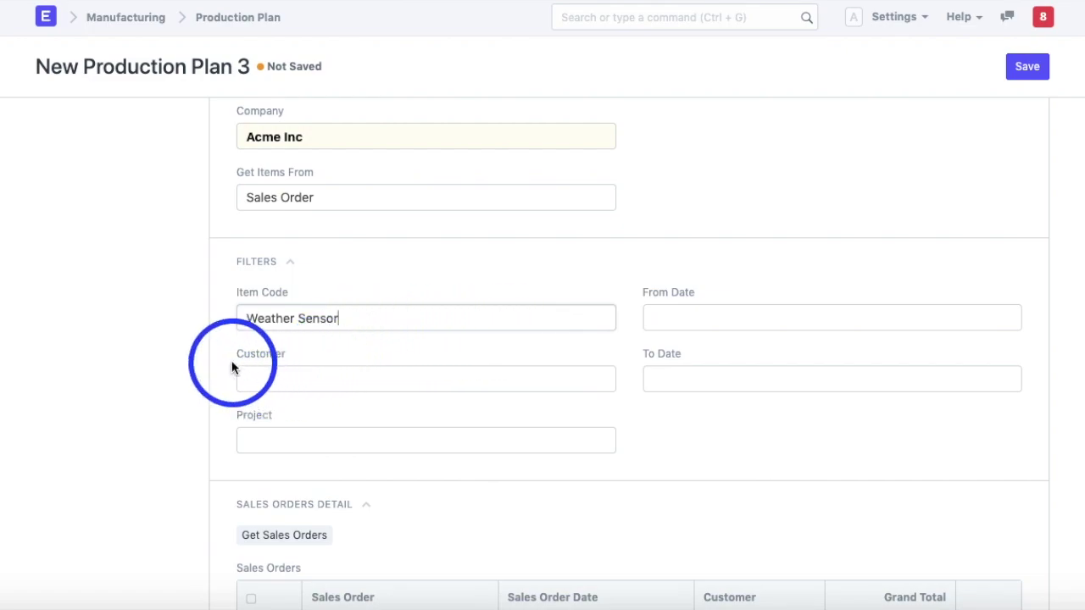
pyautogui.scroll(-1, 462, 345)
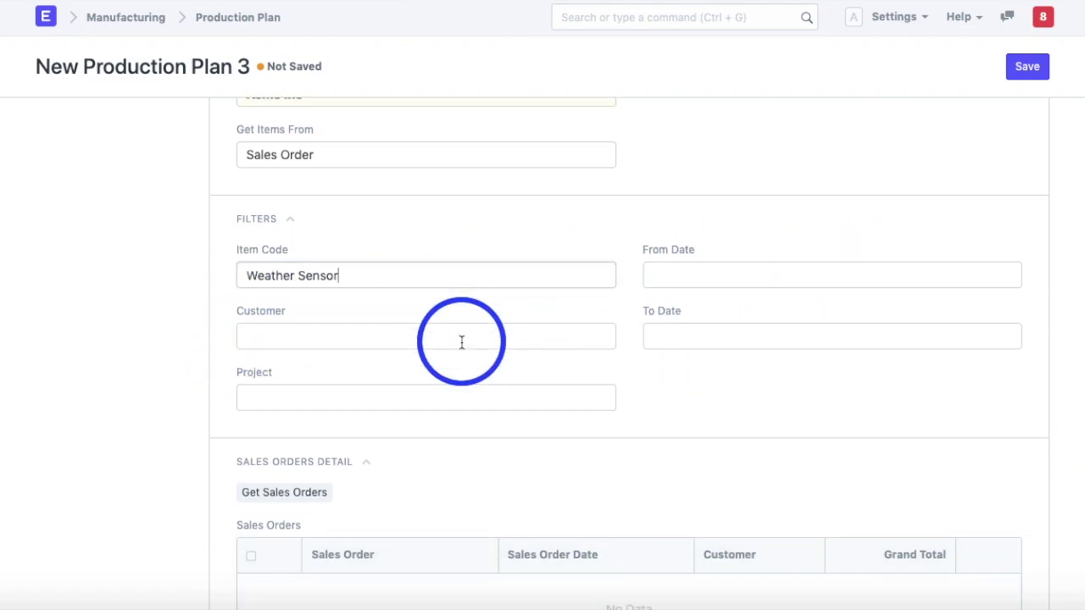
pyautogui.scroll(-3, 462, 343)
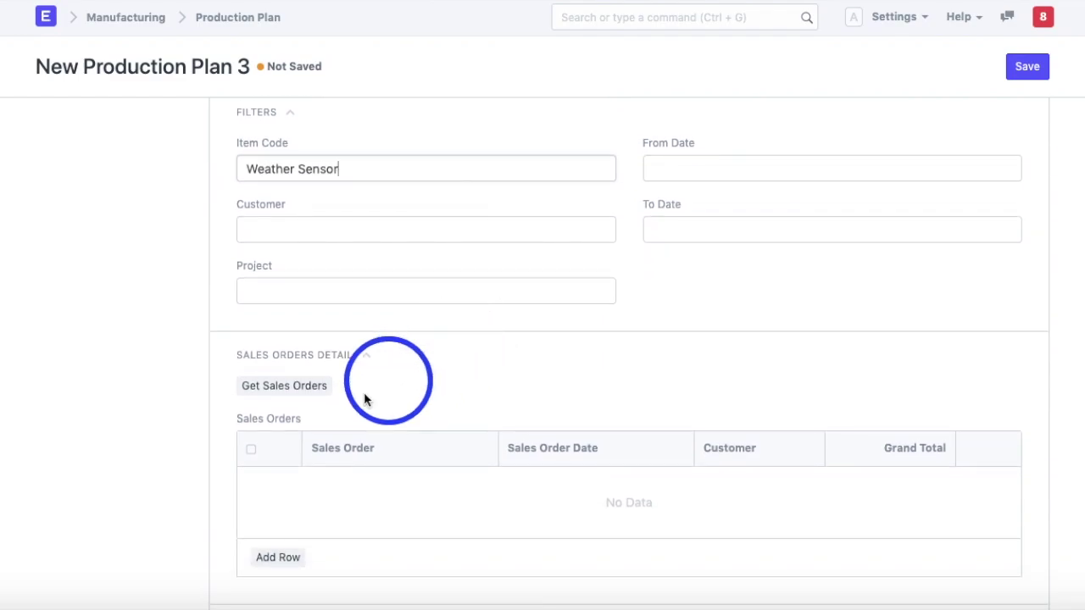
pyautogui.click(313, 388)
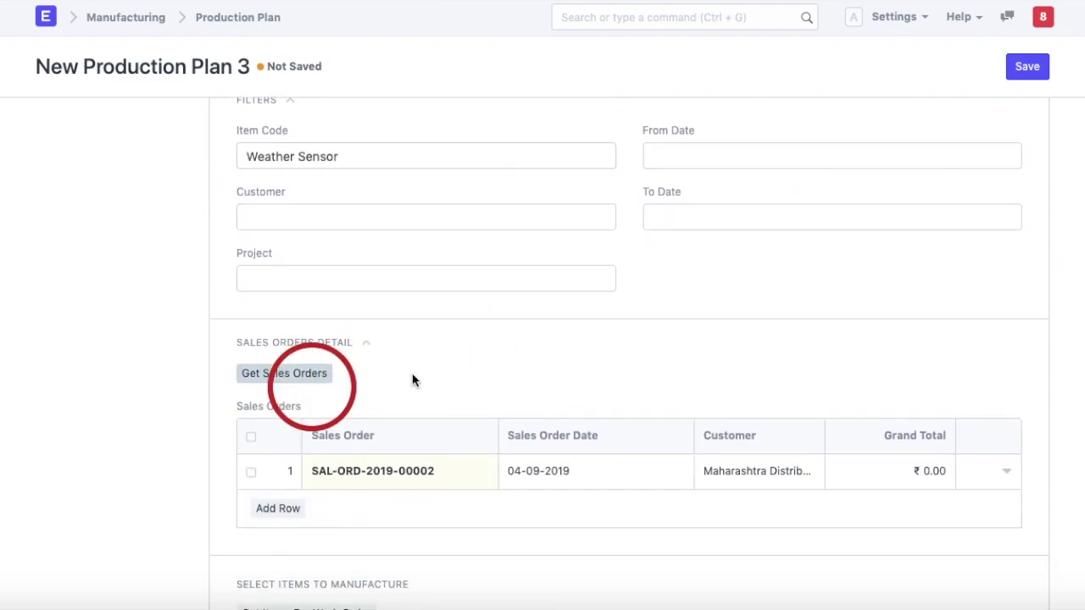
# Step: Get the items for work orders from the fetched sales order into the items to manufacture
pyautogui.scroll(-2, 412, 379)
pyautogui.scroll(-2, 477, 317)
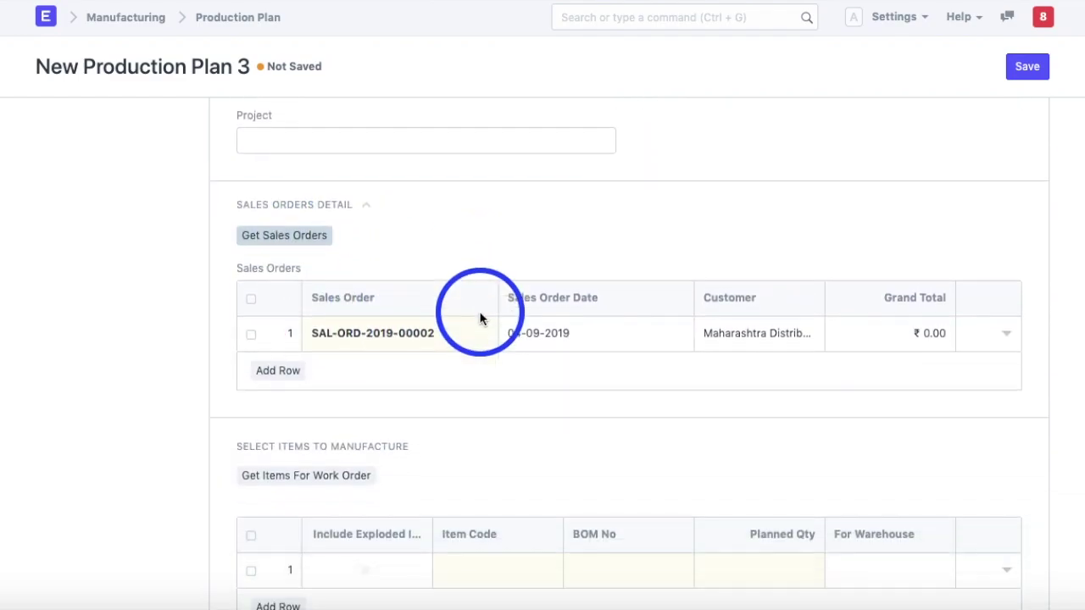
pyautogui.click(327, 461)
pyautogui.scroll(-3, 435, 437)
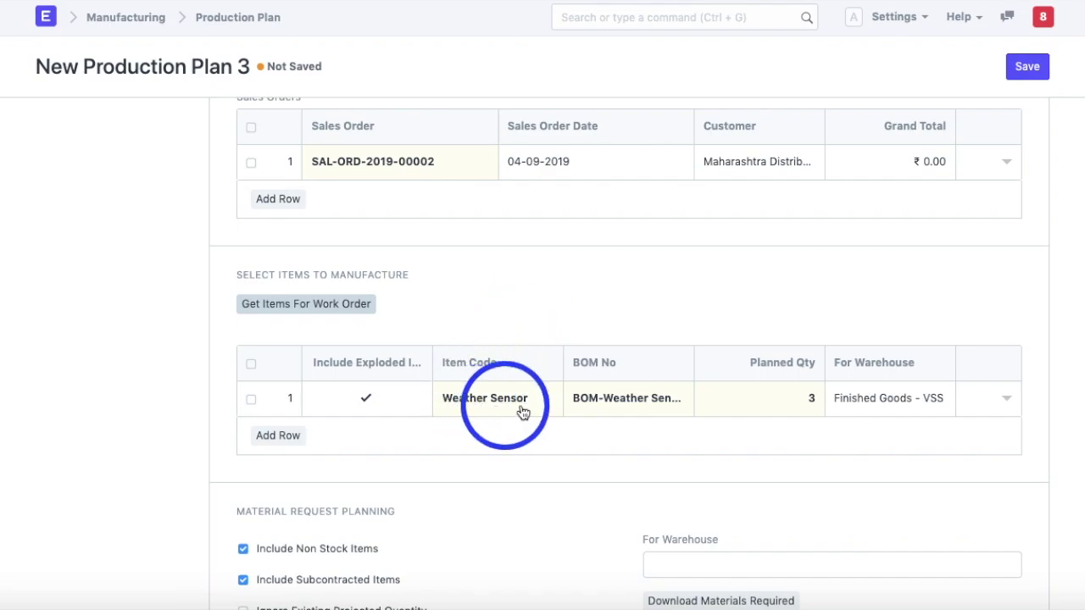
# Step: Enable Ignore Existing Projected Quantity and get the raw materials for production into the material request plan
pyautogui.scroll(-3, 647, 403)
pyautogui.scroll(-2, 647, 403)
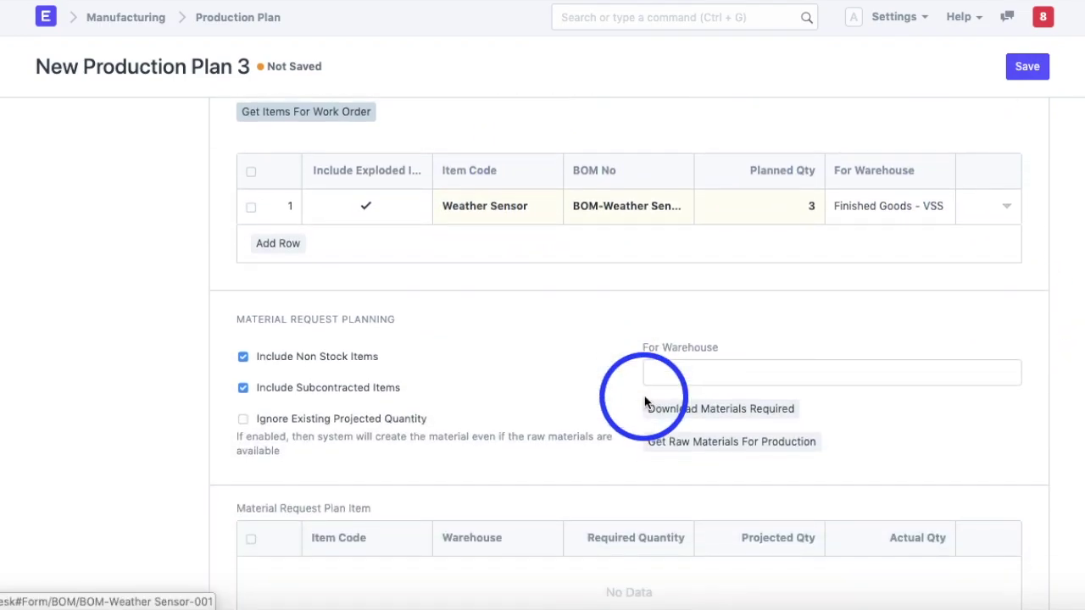
pyautogui.click(343, 426)
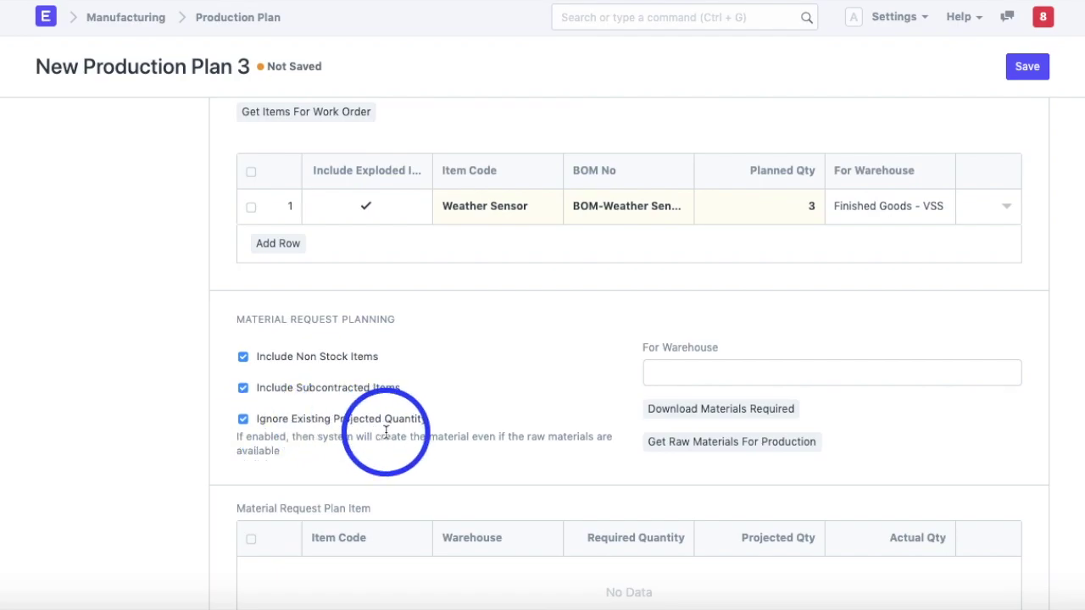
pyautogui.click(685, 442)
pyautogui.scroll(-5, 497, 370)
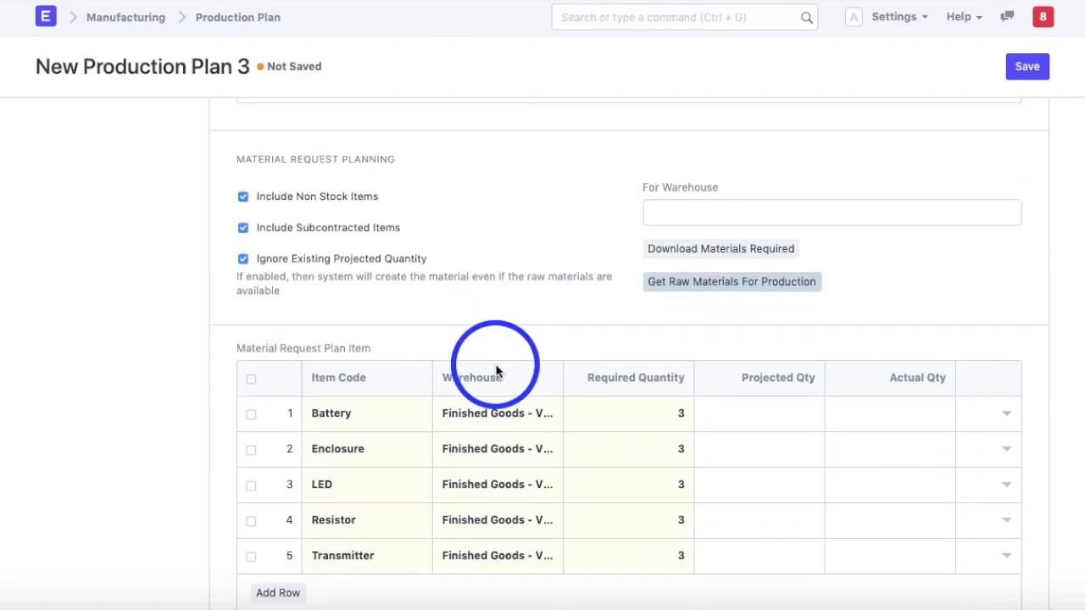
pyautogui.scroll(-1, 496, 371)
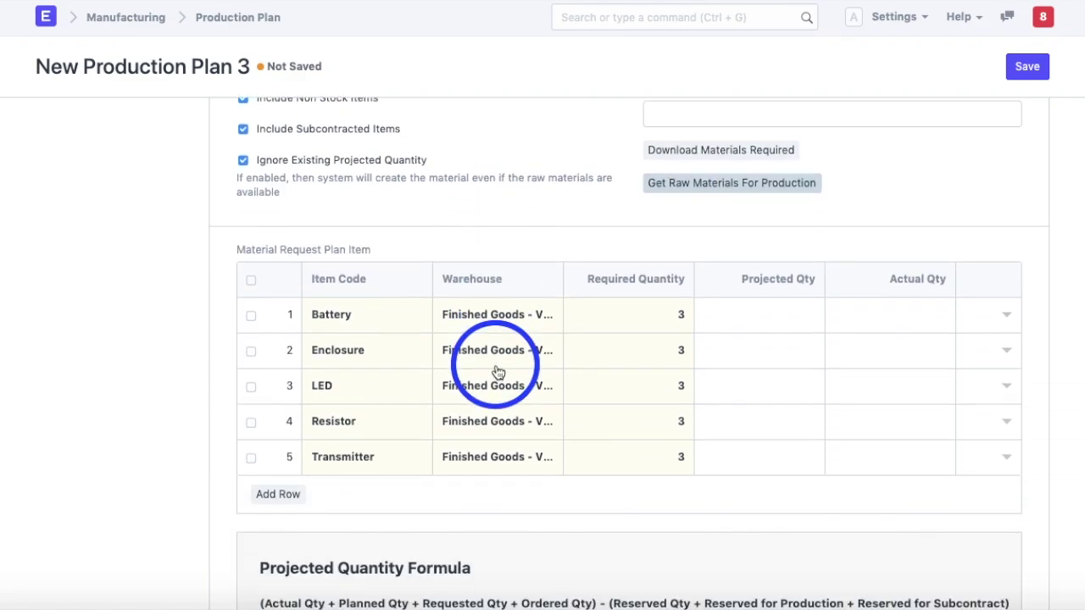
pyautogui.scroll(-3, 498, 373)
# Step: Enable Make Work Order for Sub Assembly Items in the details of the Weather Sensor row to manufacture
pyautogui.scroll(6, 496, 370)
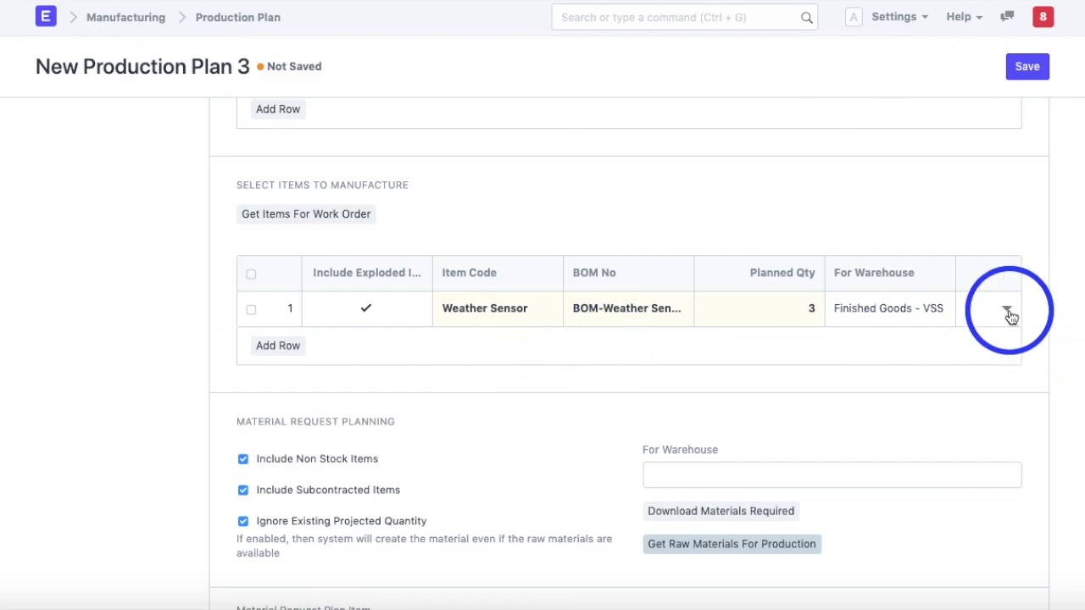
pyautogui.click(1009, 314)
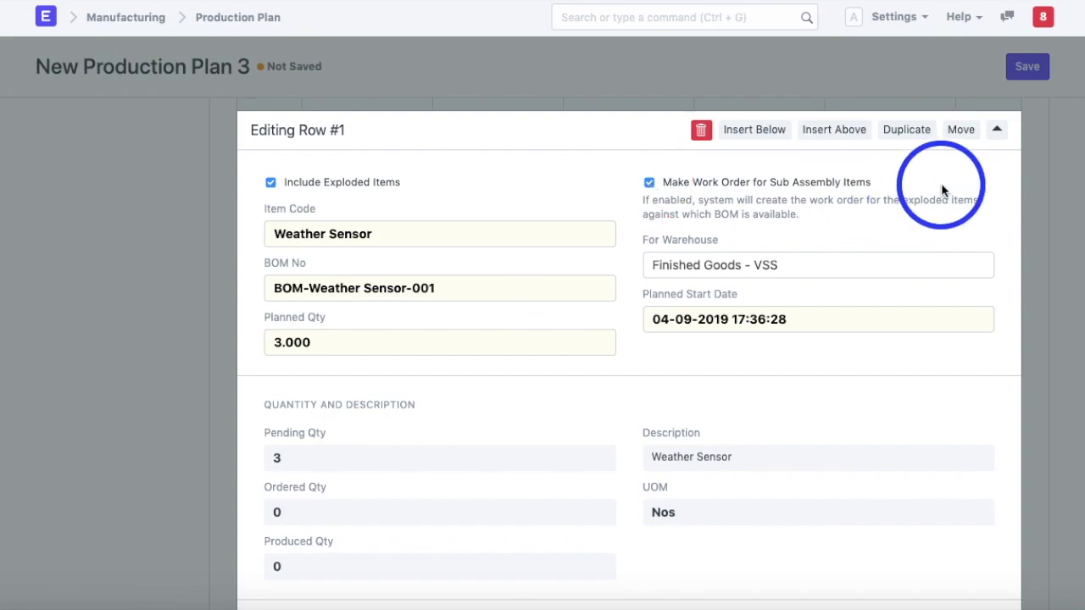
pyautogui.click(998, 129)
pyautogui.scroll(-6, 617, 425)
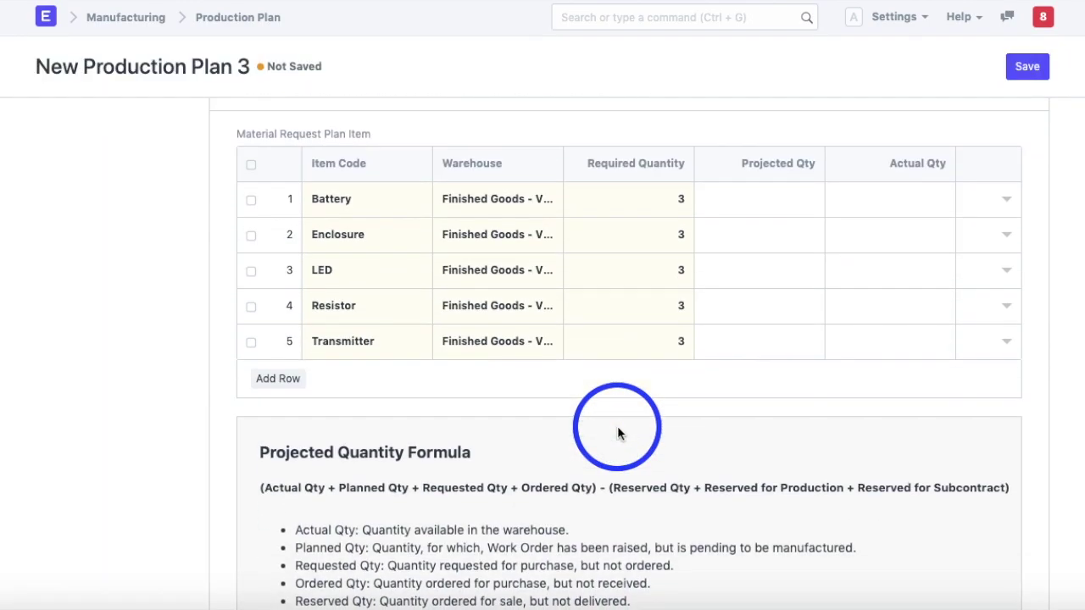
# Step: Save the production plan and submit it permanently
pyautogui.scroll(10, 617, 425)
pyautogui.scroll(6, 617, 425)
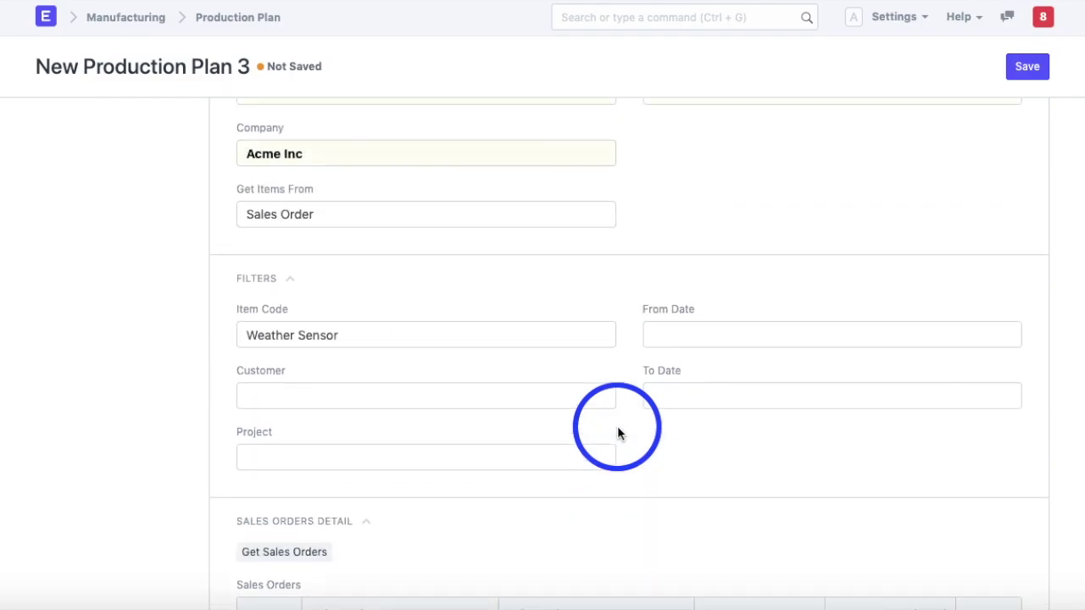
pyautogui.click(1028, 66)
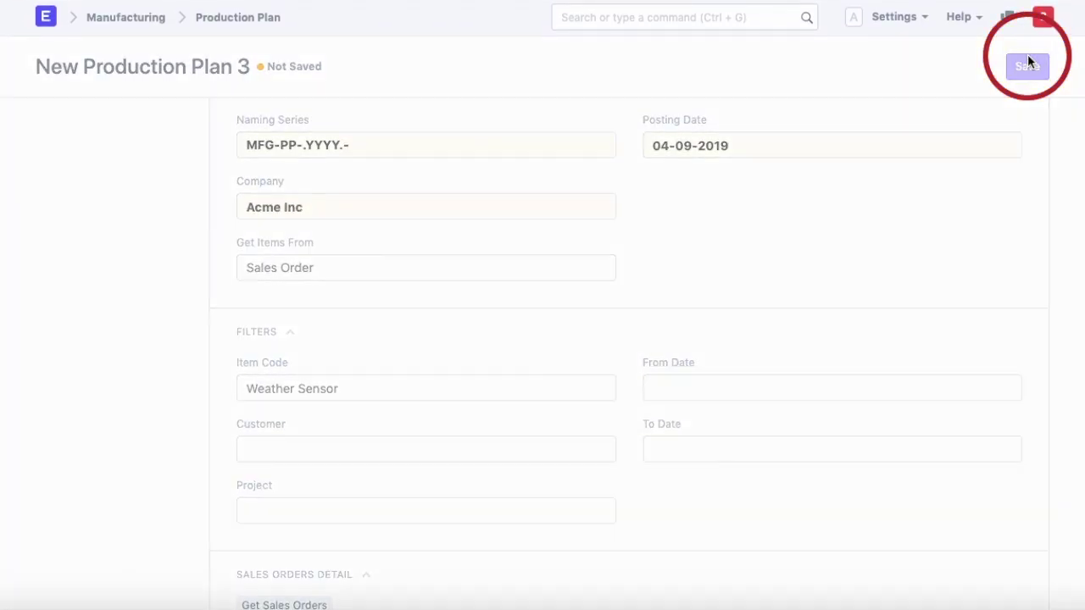
pyautogui.click(1017, 68)
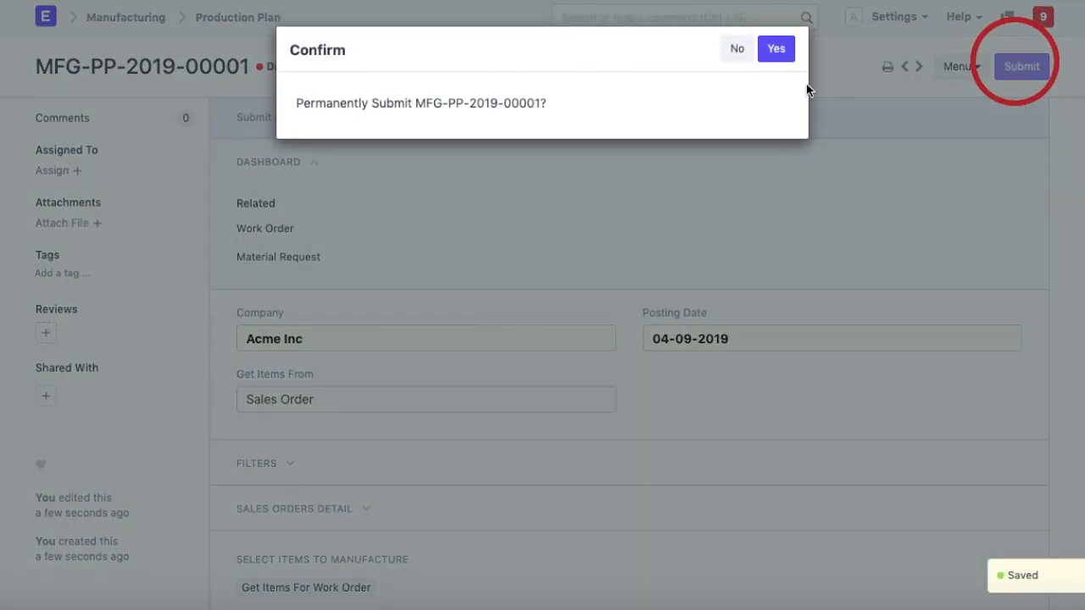
pyautogui.click(777, 49)
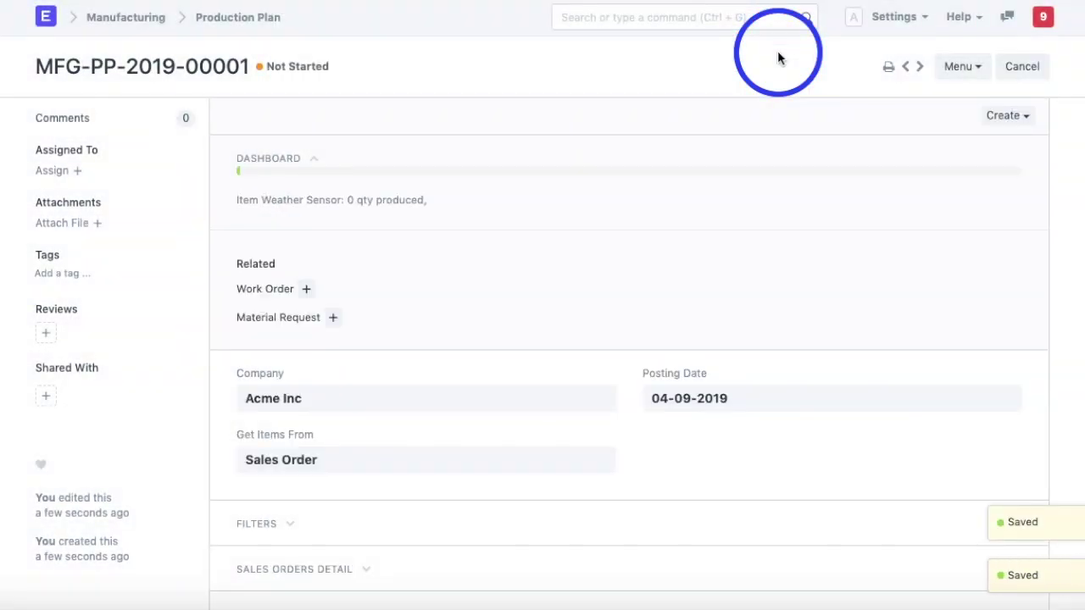
# Step: Create the work orders from the submitted production plan and dismiss the message
pyautogui.click(1000, 117)
pyautogui.click(923, 161)
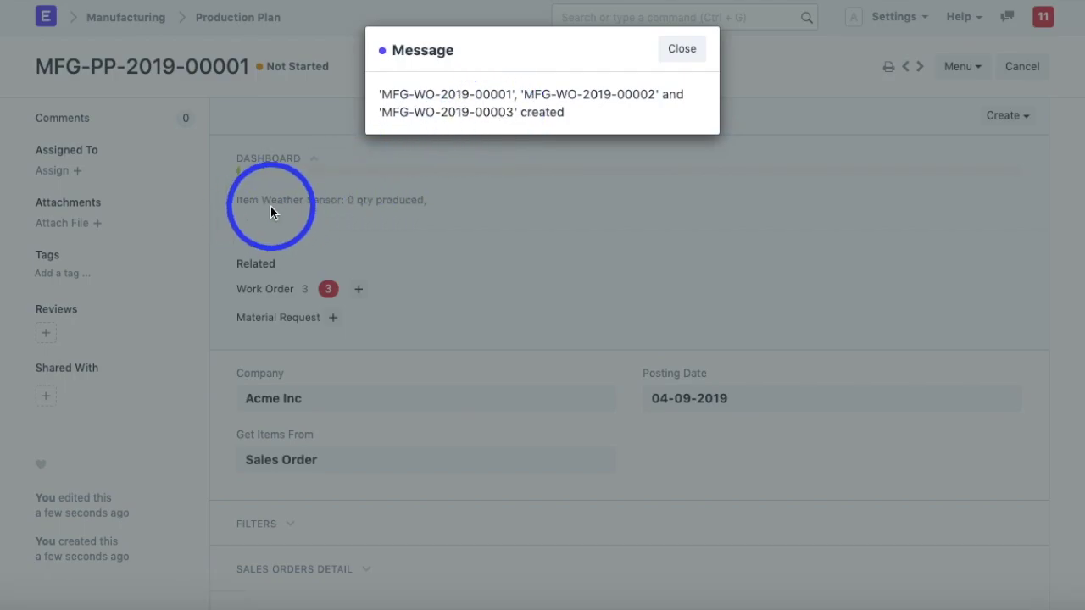
pyautogui.click(680, 48)
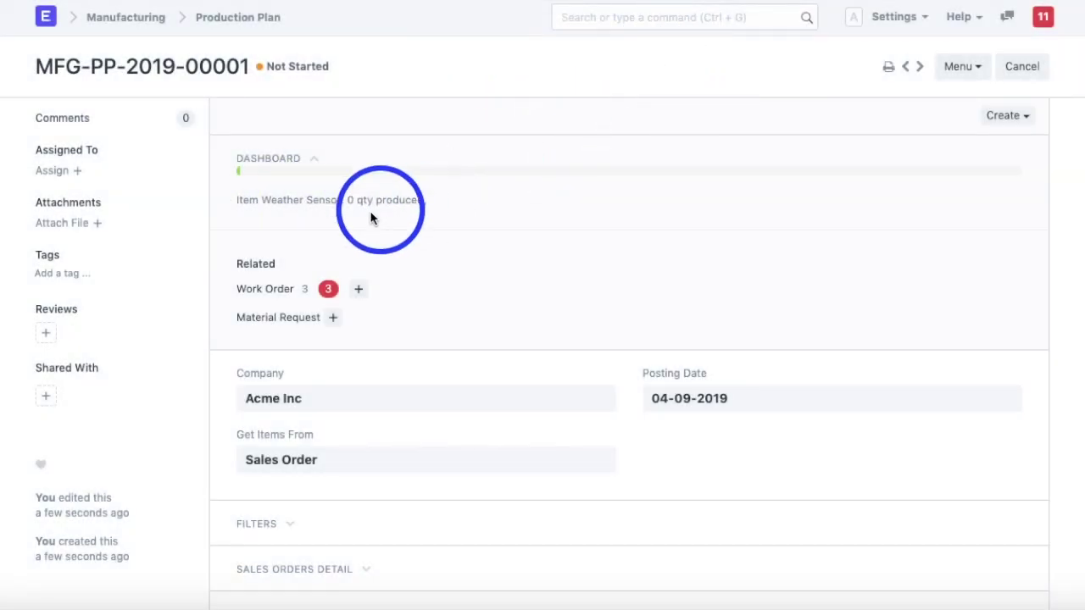
# Step: Open the plan's PCB work order and set its Work-in-Progress Warehouse to PCB Assembly - VSS
pyautogui.click(286, 290)
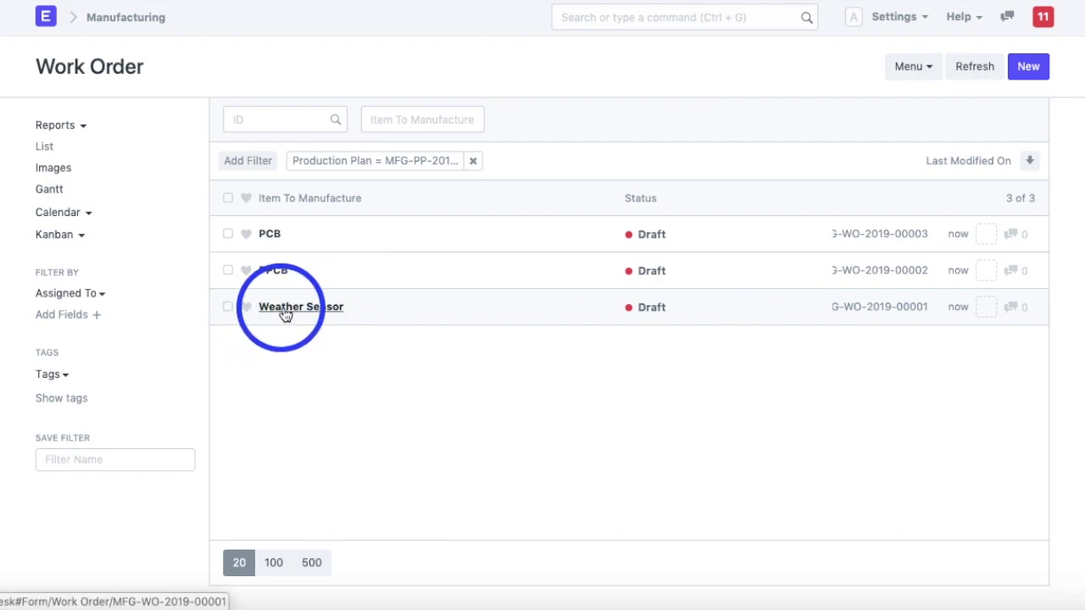
pyautogui.click(271, 237)
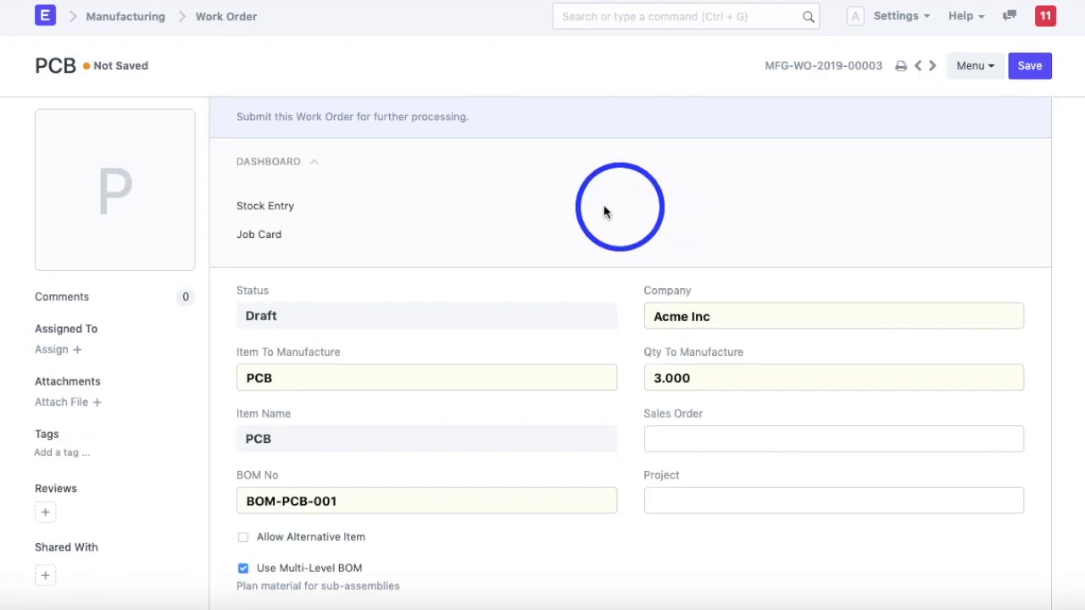
pyautogui.scroll(-3, 526, 203)
pyautogui.scroll(-2, 525, 201)
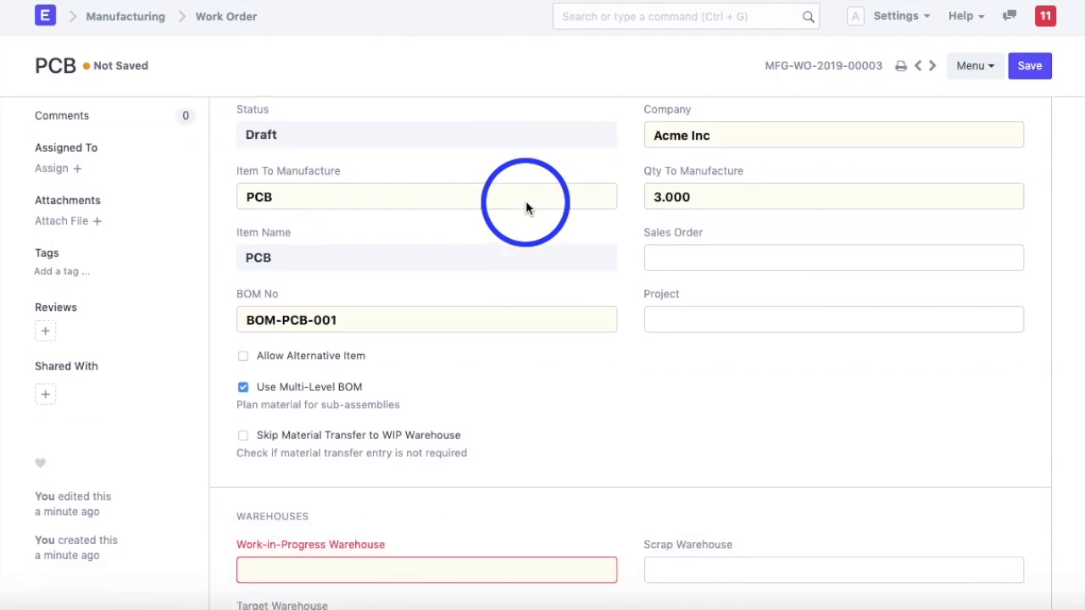
pyautogui.scroll(-1, 525, 201)
pyautogui.scroll(-1, 525, 201)
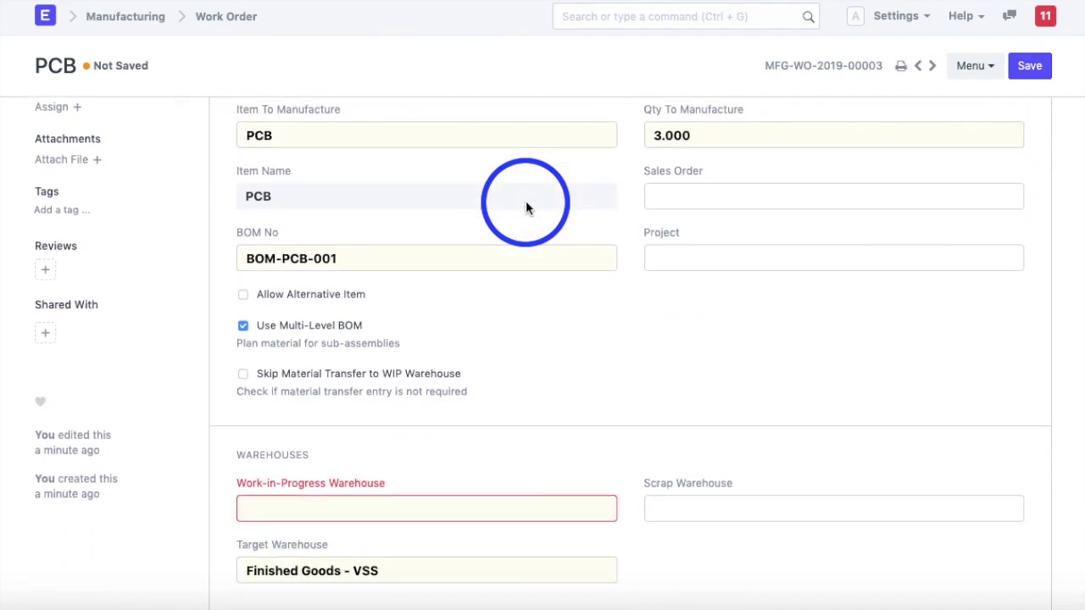
pyautogui.scroll(-2, 526, 200)
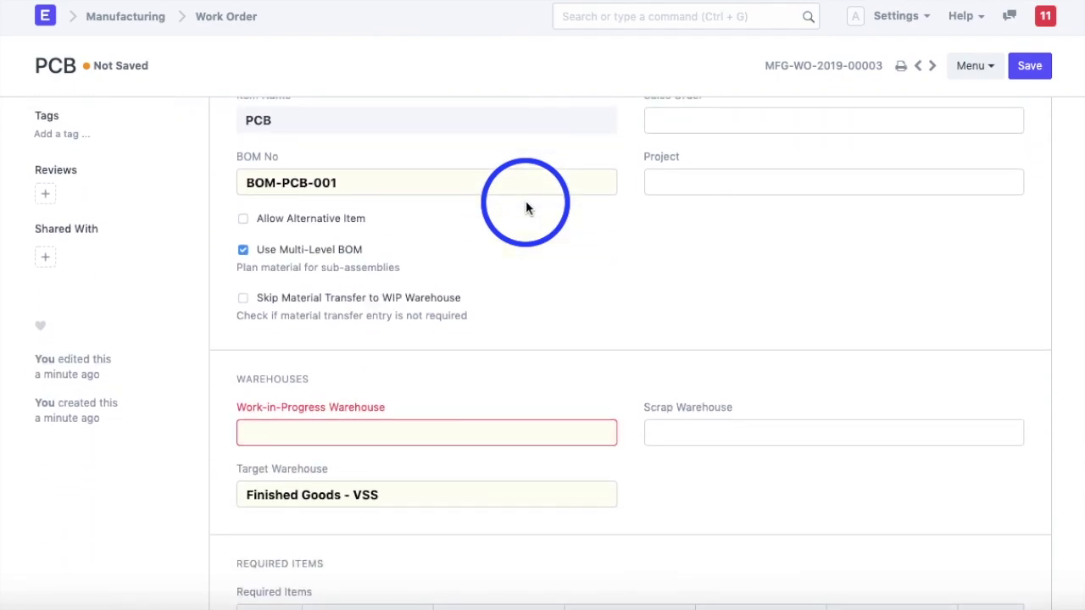
pyautogui.scroll(-2, 526, 208)
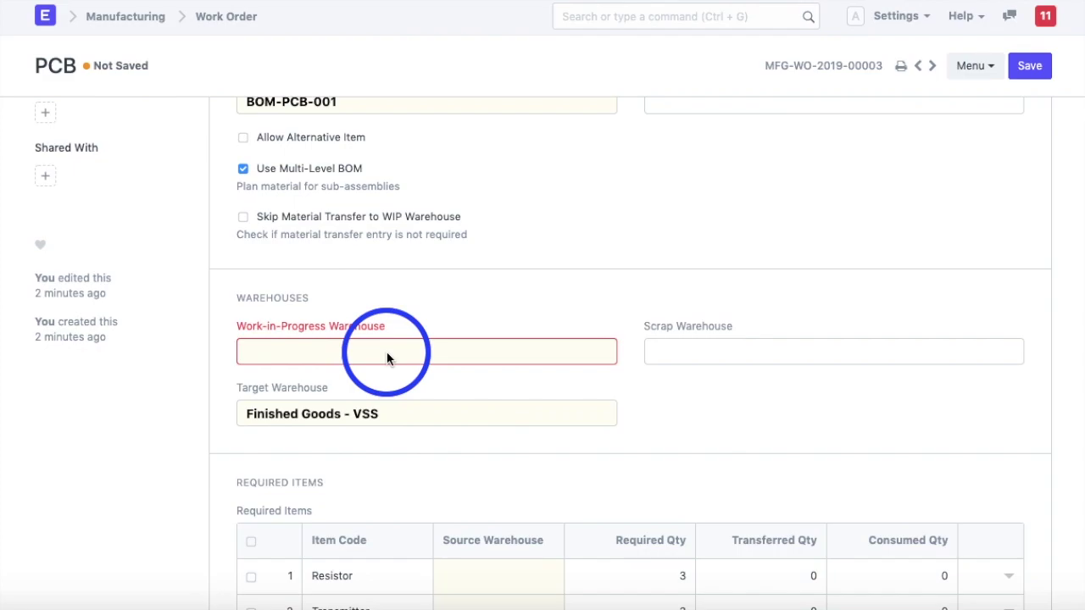
pyautogui.click(323, 355)
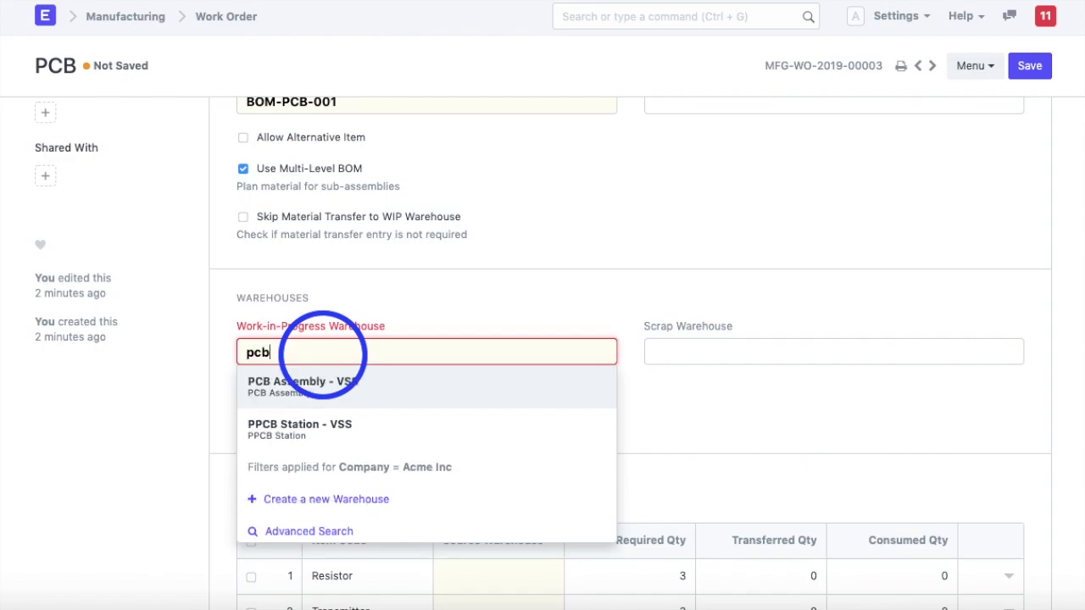
pyautogui.click(275, 388)
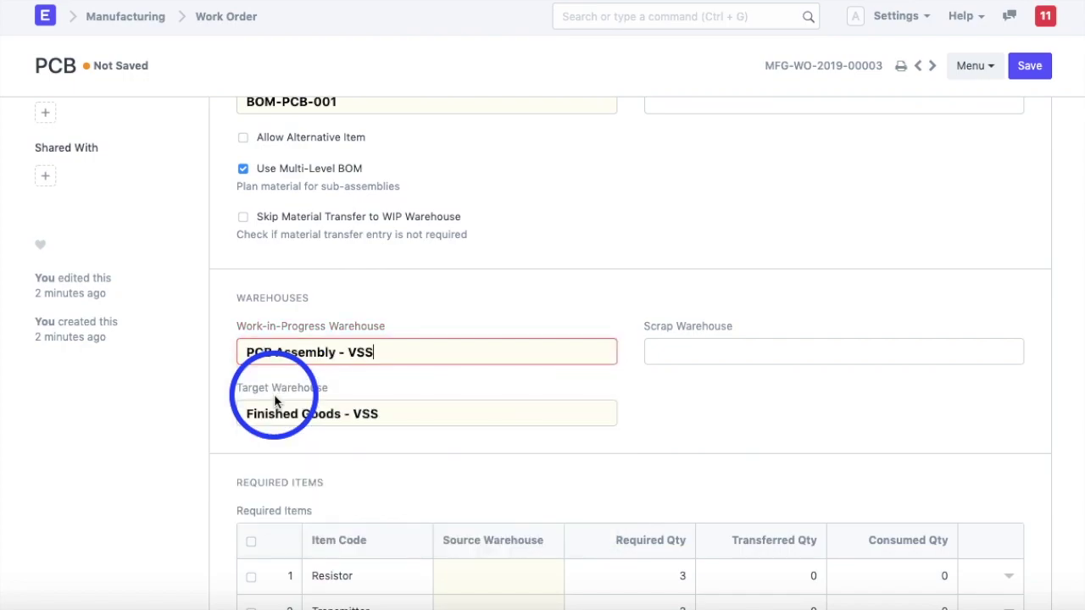
# Step: Set the Source Warehouse of the Resistor, Transmitter, Battery and LED rows in Required Items to Stores - VSS
pyautogui.scroll(-3, 399, 331)
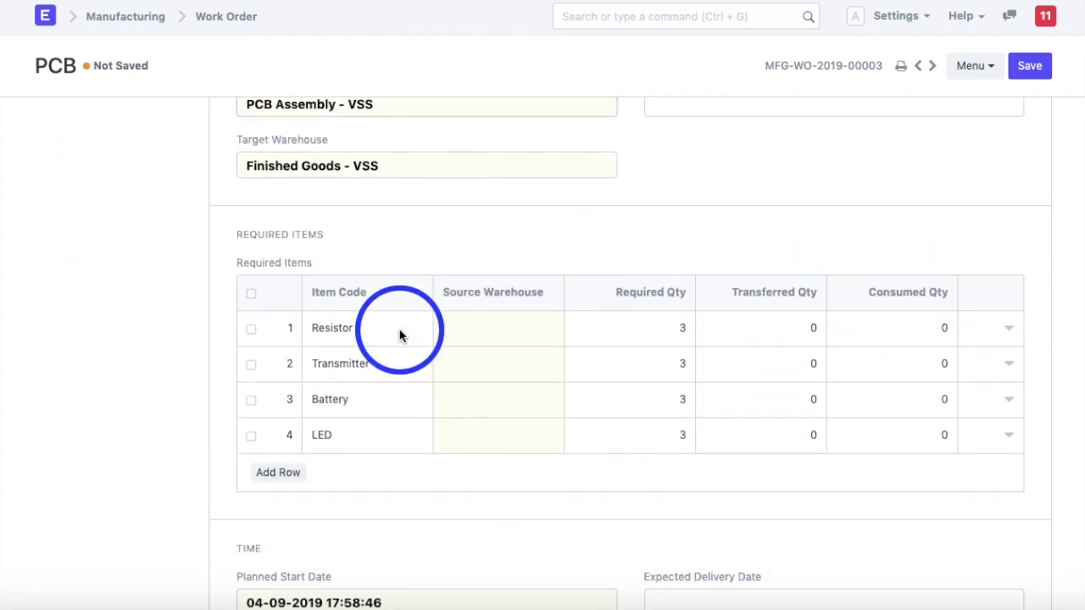
pyautogui.click(480, 326)
pyautogui.write('s')
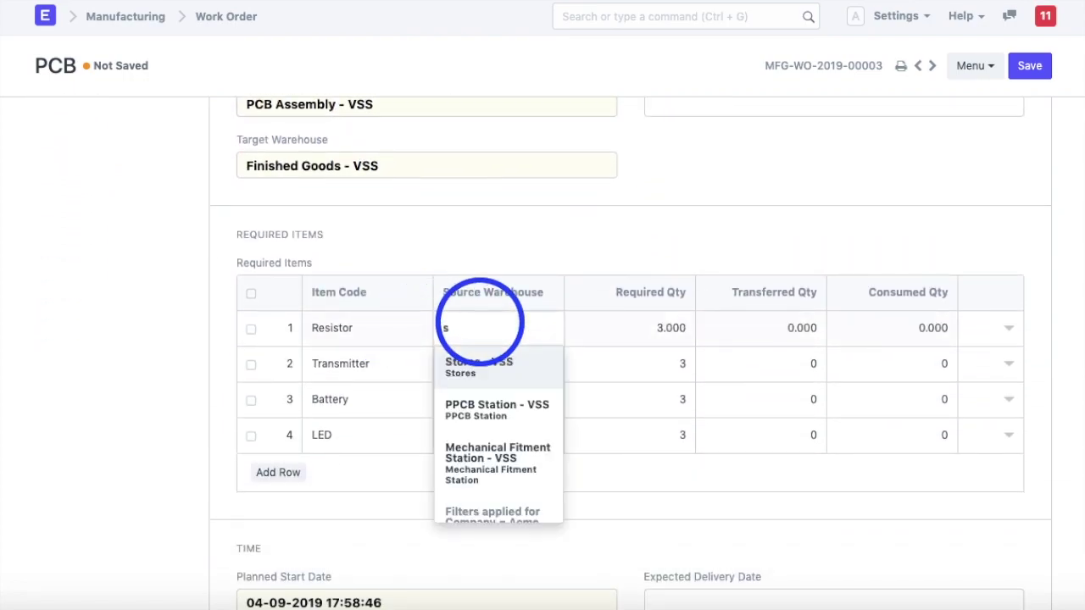
pyautogui.click(481, 366)
pyautogui.click(458, 367)
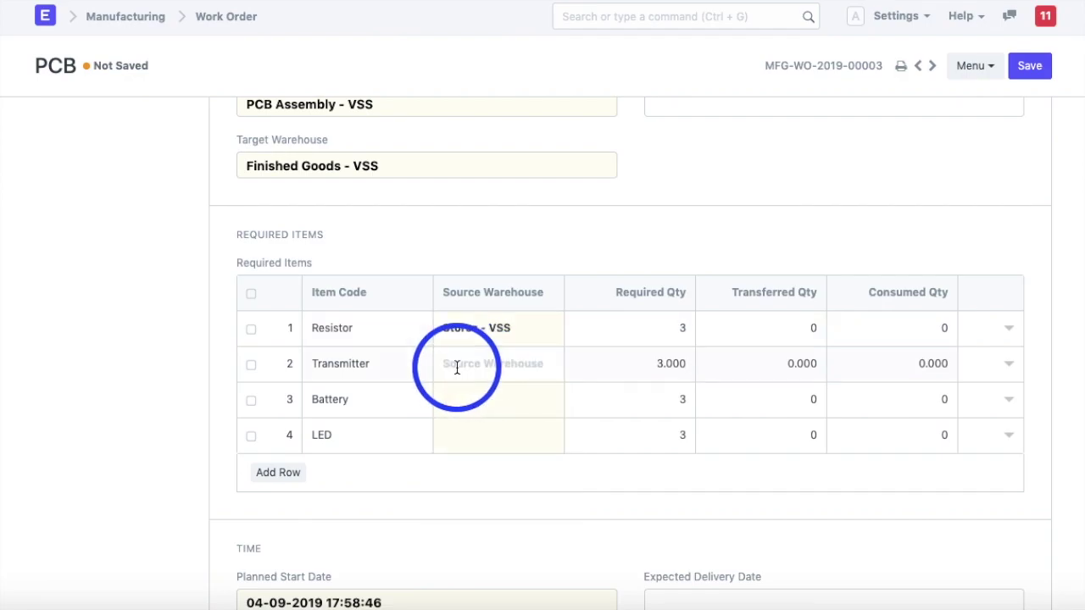
pyautogui.write('s')
pyautogui.press('Return')
# Step: Change the PCB work order's Target Warehouse to PPCB Station - VSS
pyautogui.tripleClick(306, 168)
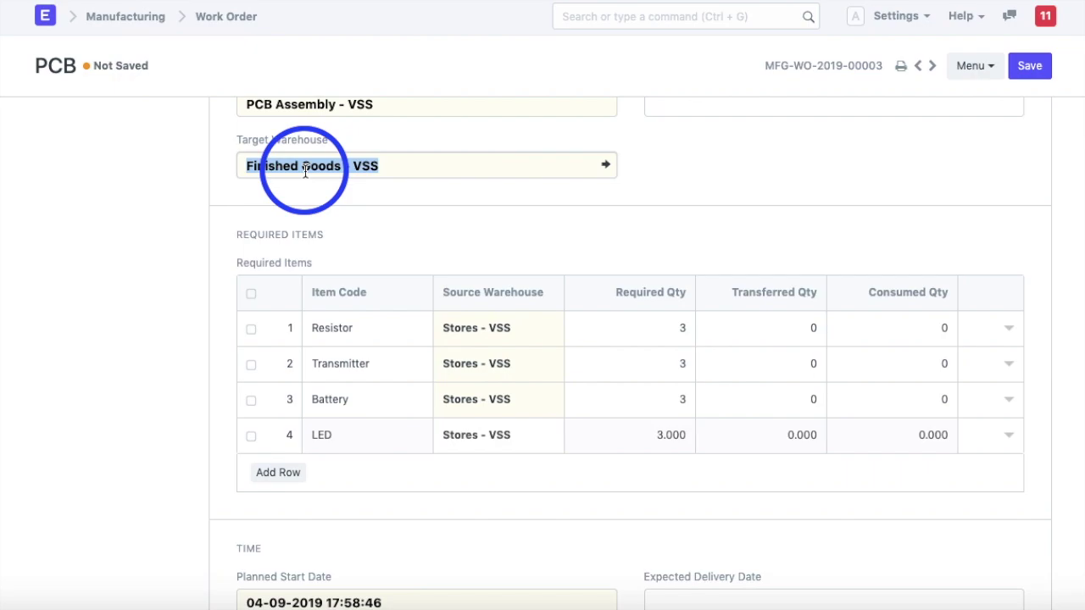
pyautogui.write('ppc')
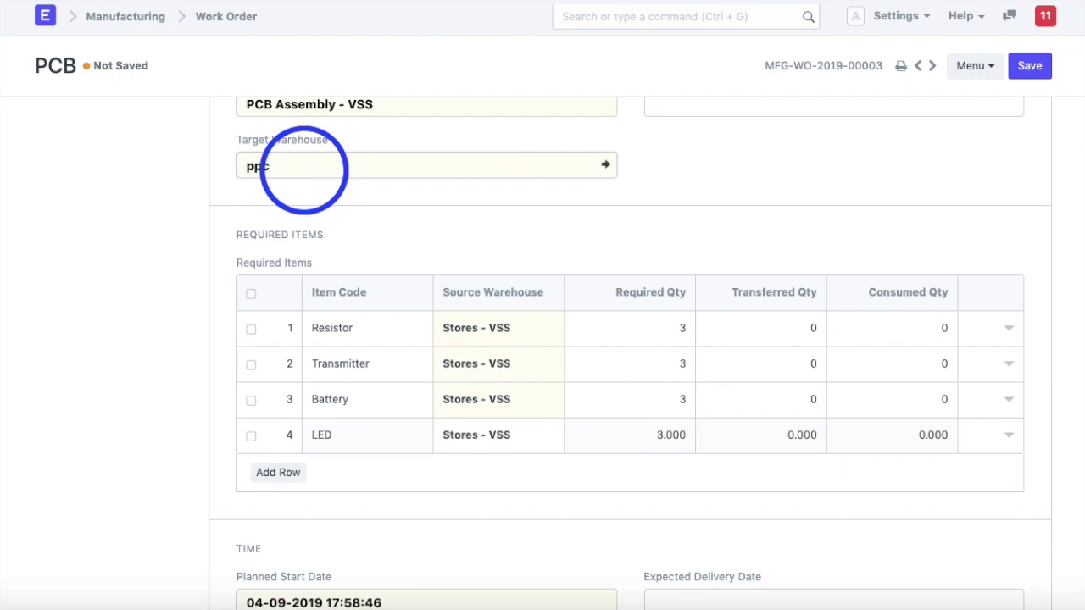
pyautogui.click(307, 214)
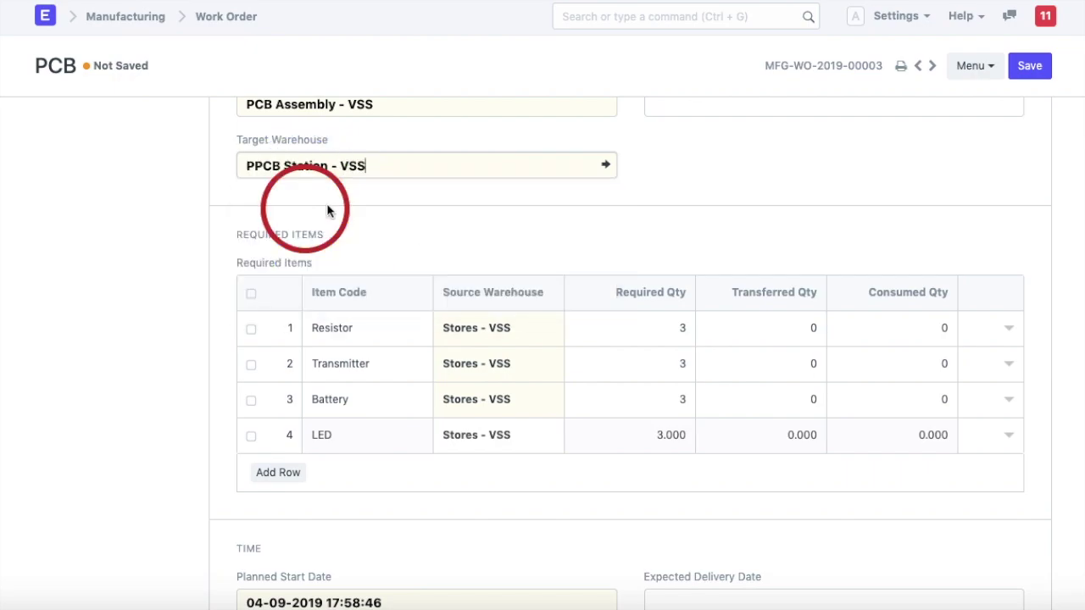
pyautogui.click(650, 162)
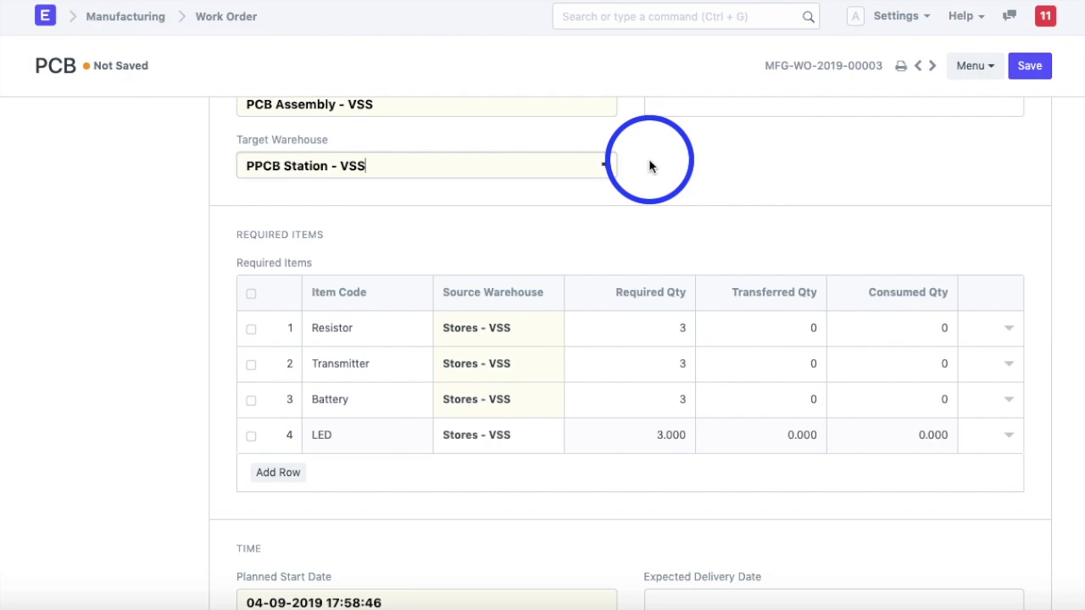
# Step: Save the PCB work order, submit it permanently and dismiss the job card message
pyautogui.scroll(-6, 640, 282)
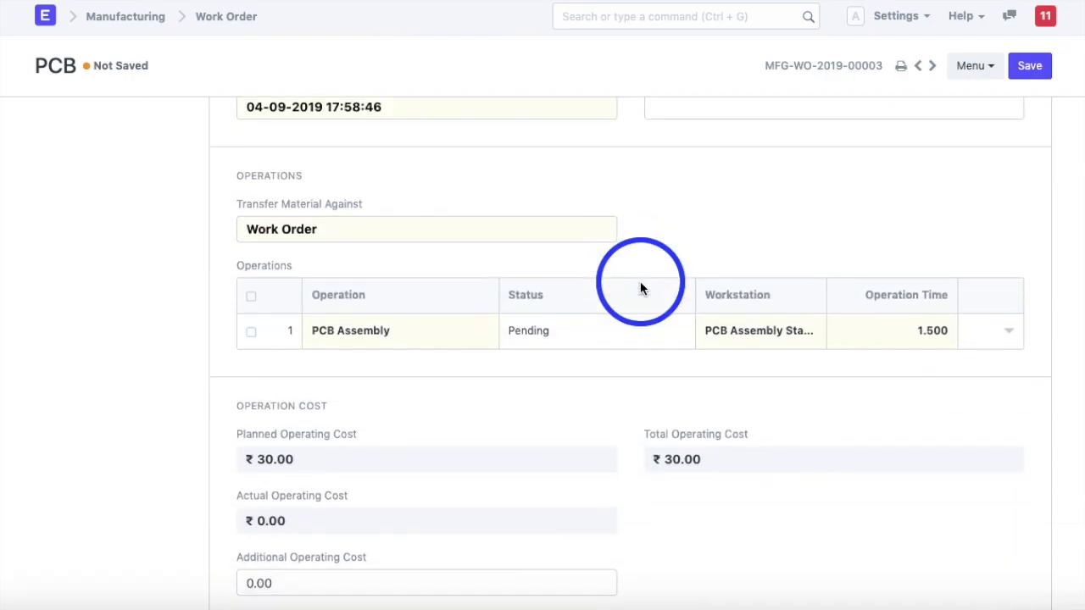
pyautogui.scroll(1, 640, 288)
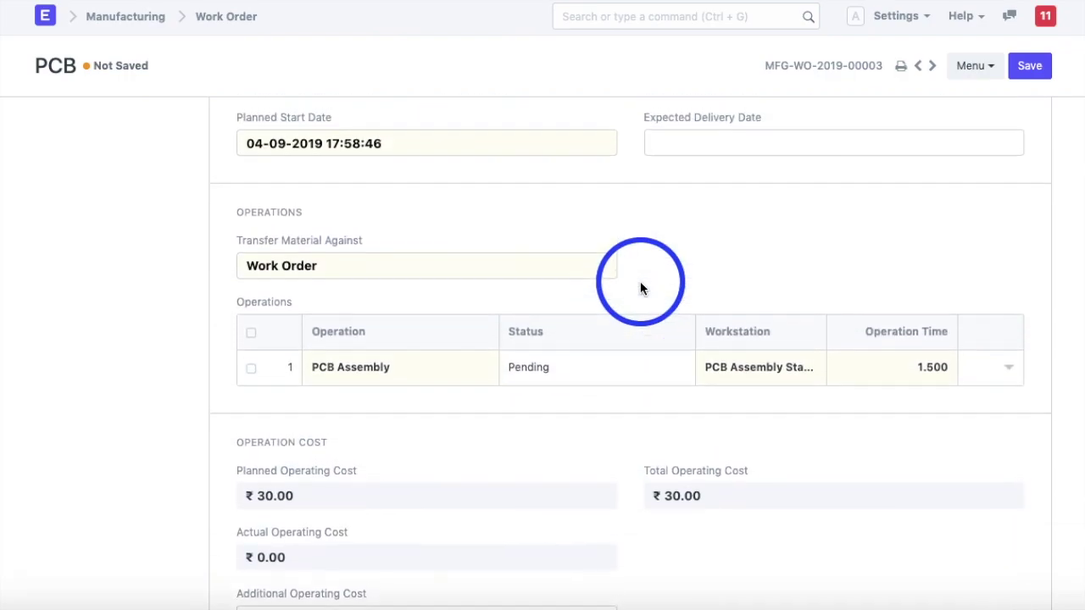
pyautogui.scroll(15, 640, 281)
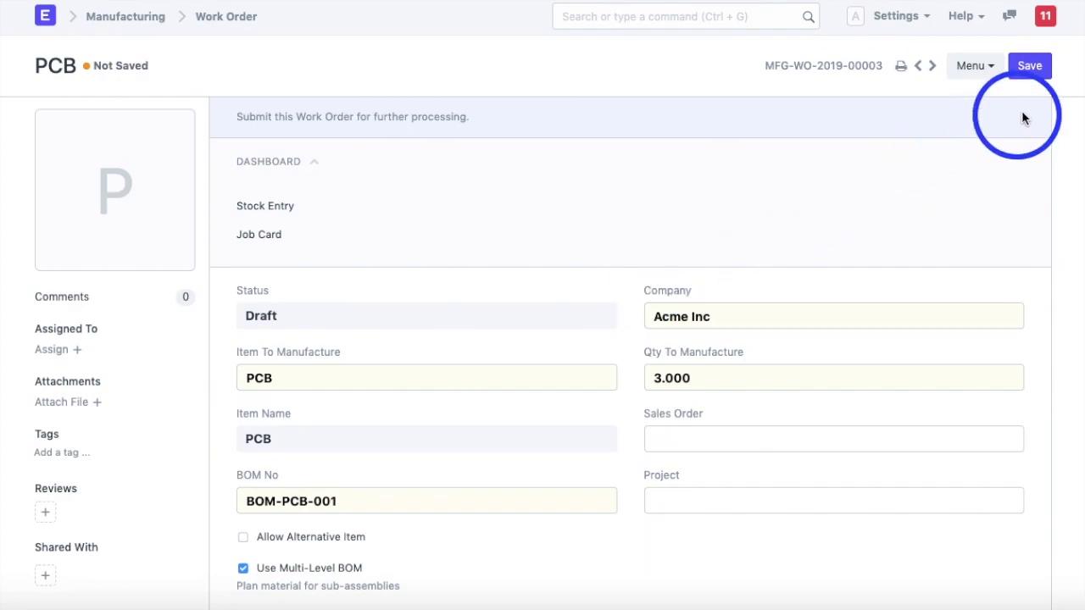
pyautogui.click(1029, 68)
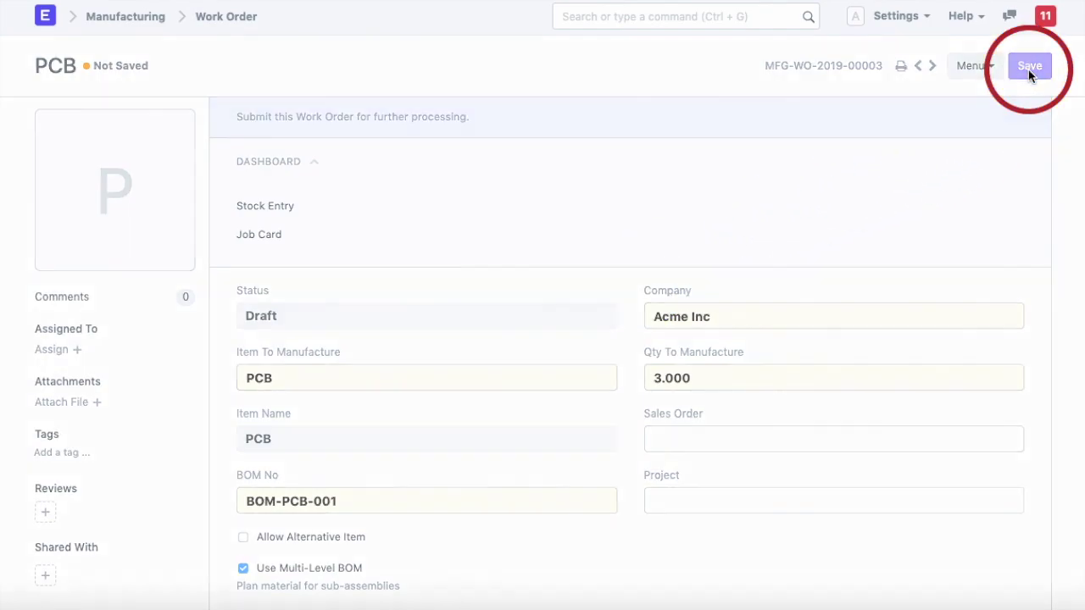
pyautogui.click(1029, 72)
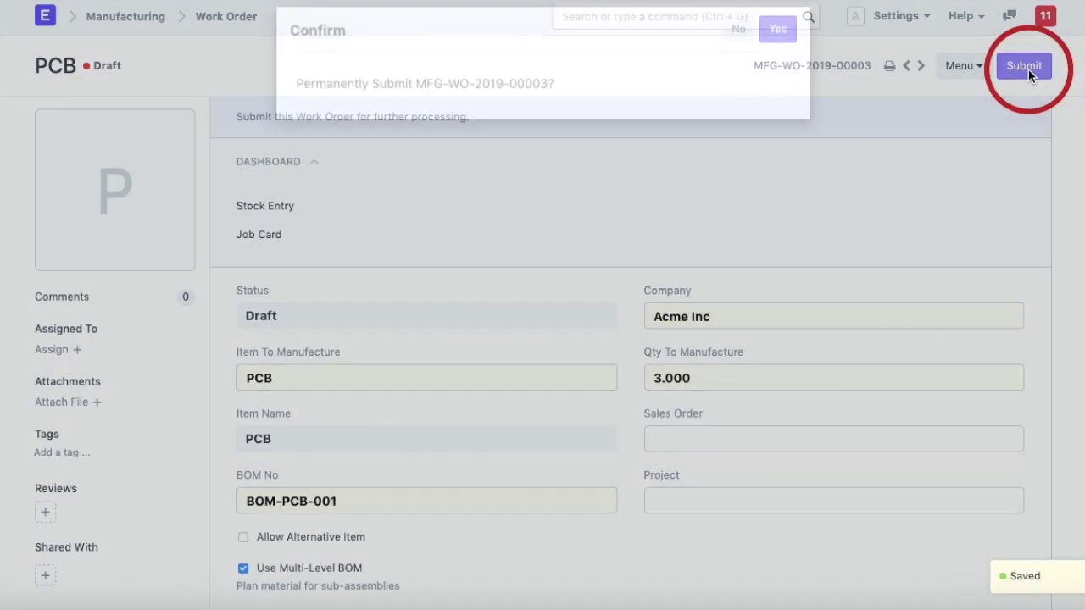
pyautogui.click(777, 49)
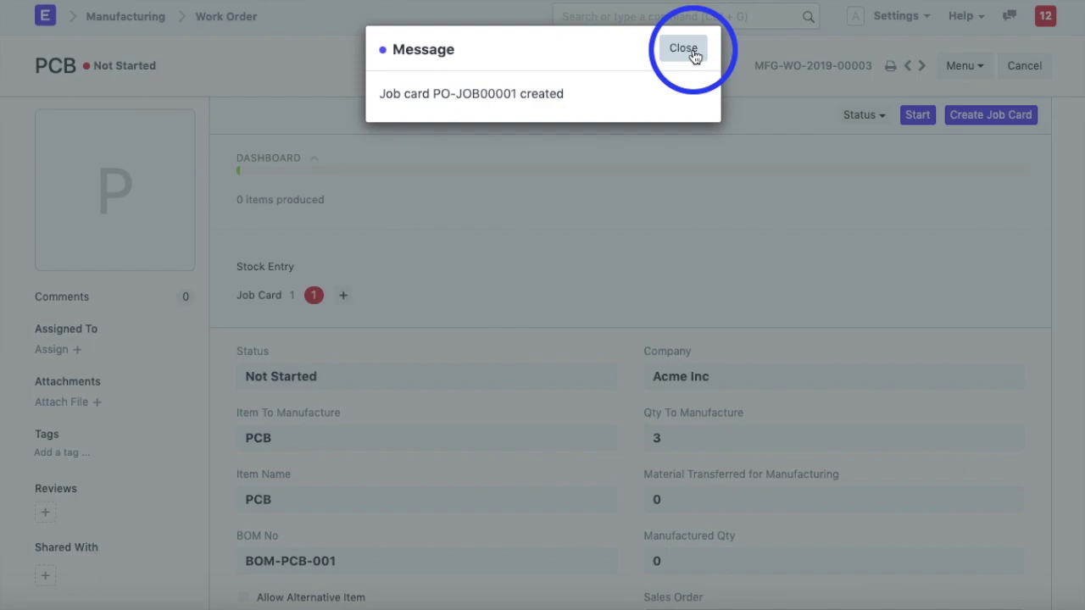
pyautogui.click(693, 53)
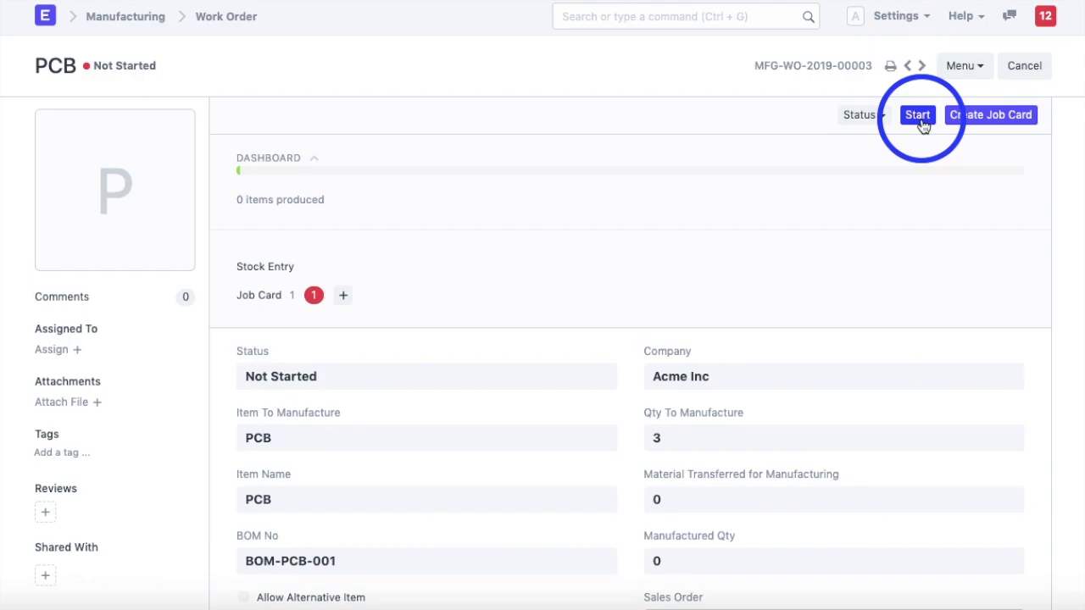
# Step: Start the PCB work order and create its Material Transfer for Manufacture stock entry for a quantity of 3
pyautogui.scroll(-2, 611, 303)
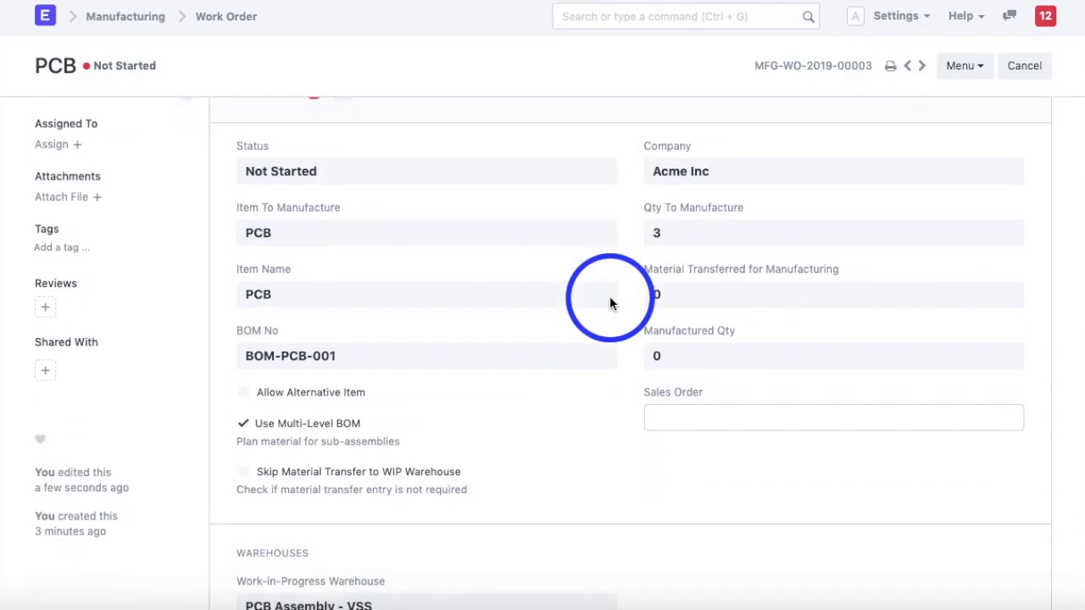
pyautogui.scroll(-4, 488, 343)
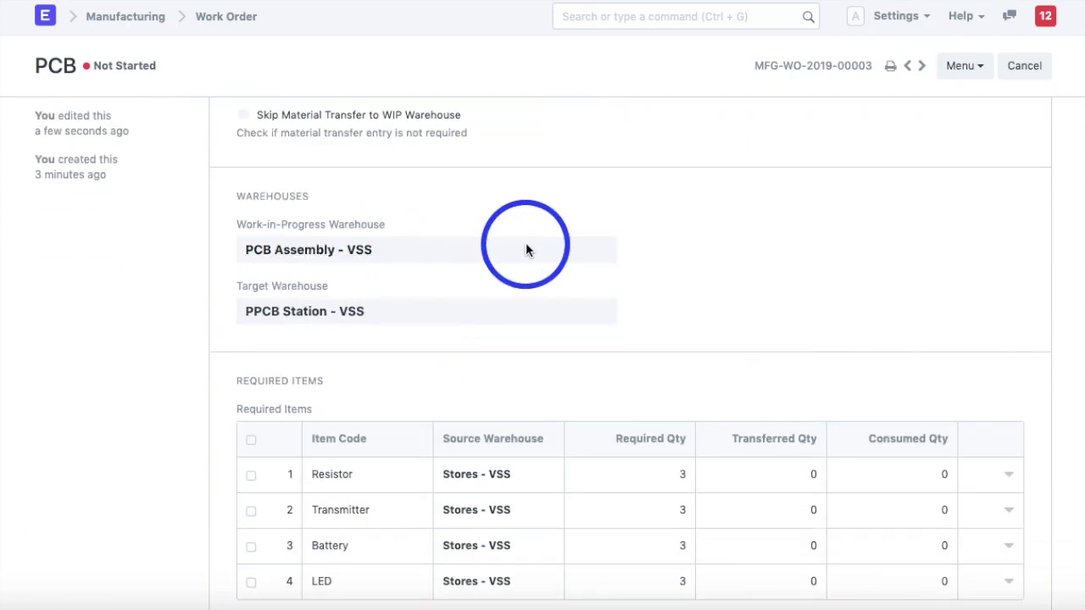
pyautogui.scroll(6, 526, 244)
pyautogui.click(919, 118)
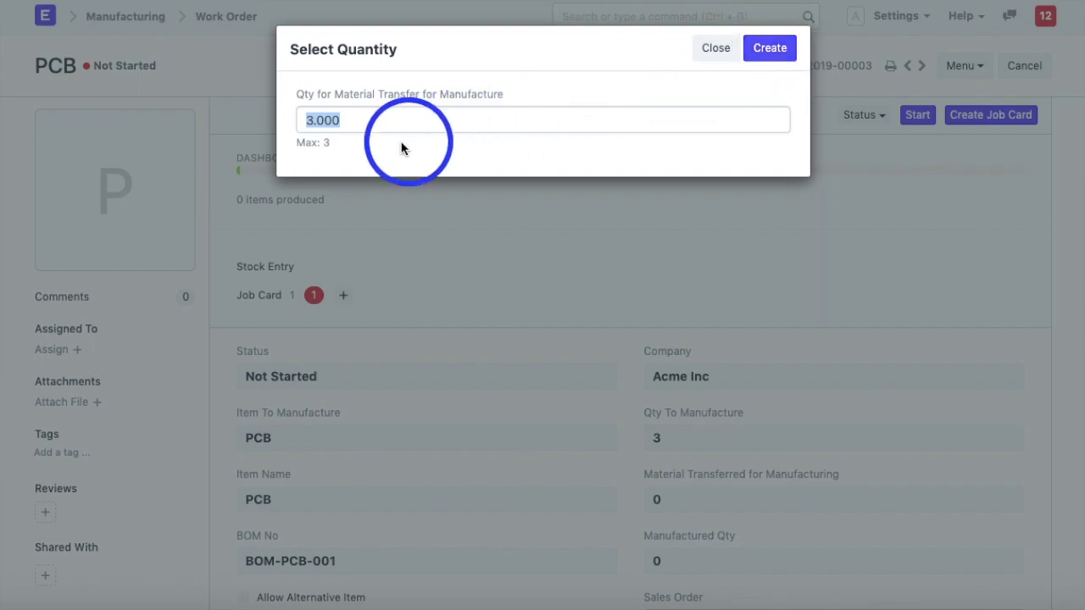
pyautogui.click(768, 51)
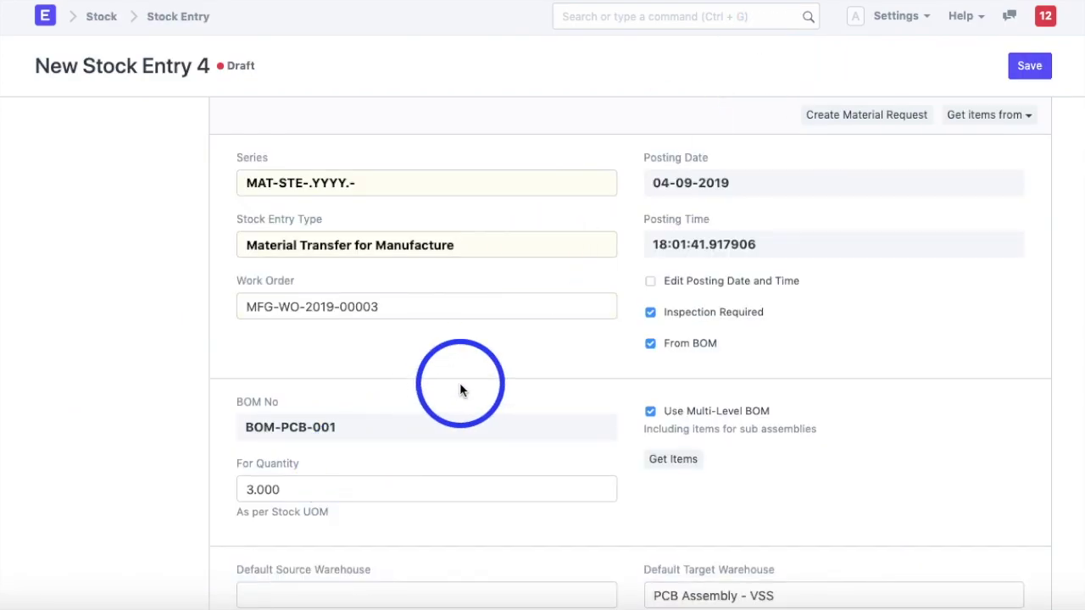
# Step: Check the item rows of the new material transfer stock entry, save it and dismiss the quality inspection message
pyautogui.scroll(-3, 461, 390)
pyautogui.scroll(-2, 459, 382)
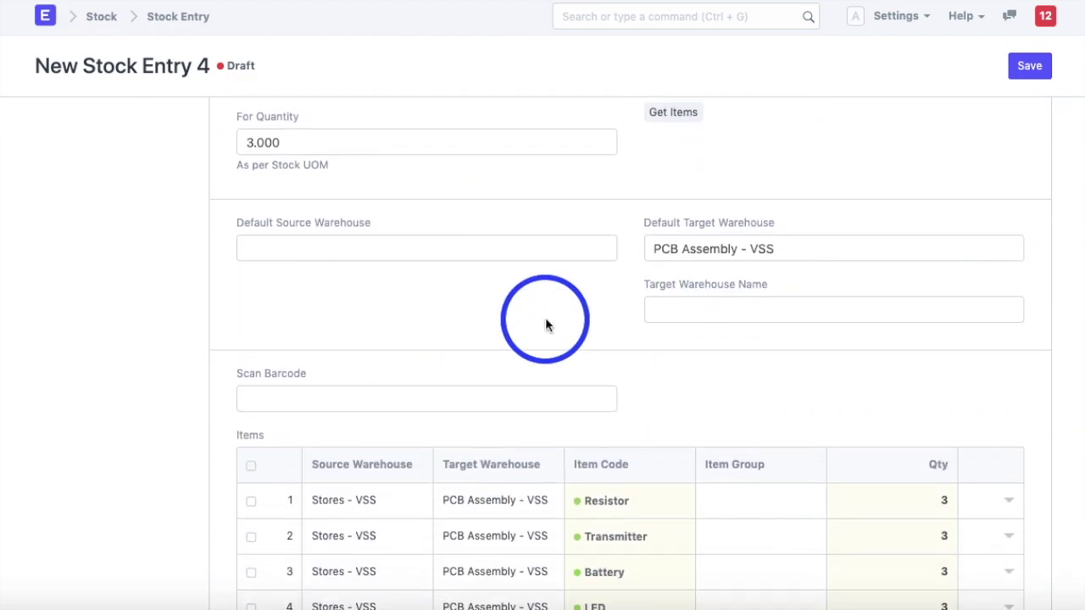
pyautogui.scroll(-2, 545, 322)
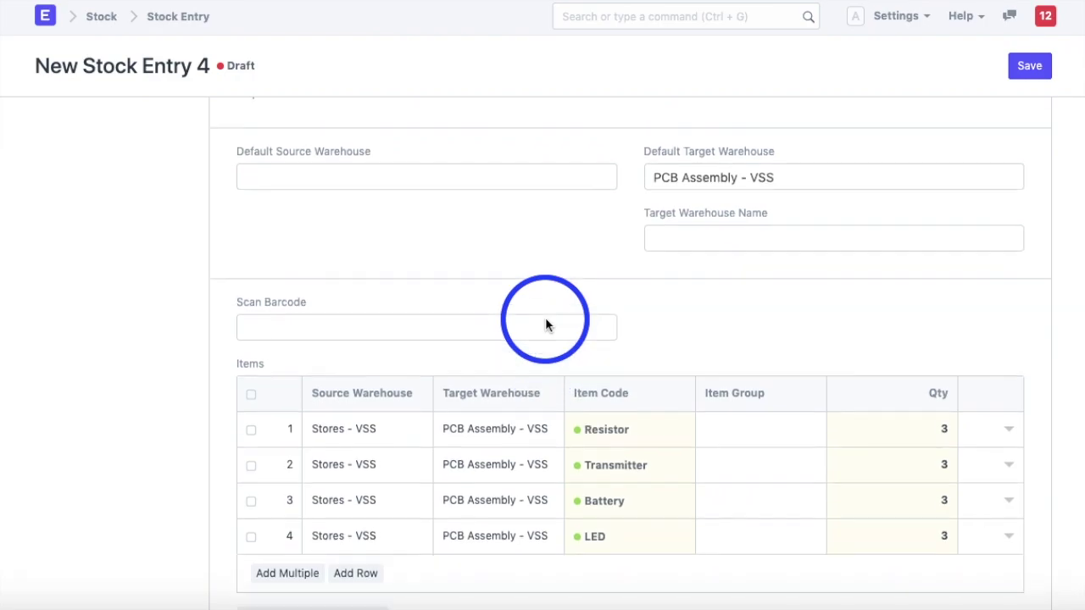
pyautogui.scroll(1, 545, 317)
pyautogui.scroll(-5, 361, 310)
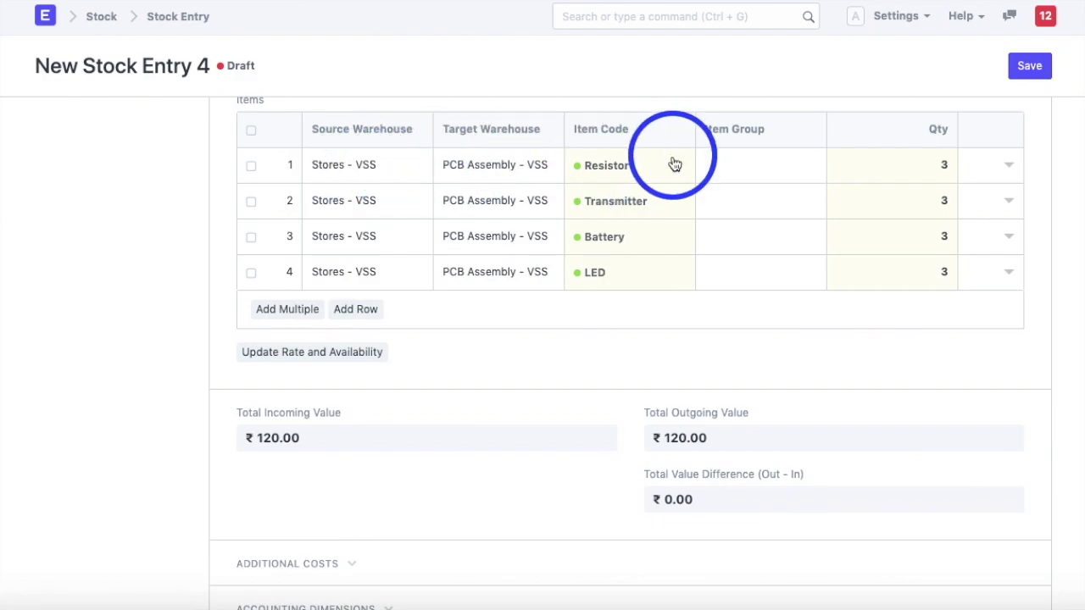
pyautogui.scroll(-3, 673, 164)
pyautogui.scroll(10, 673, 164)
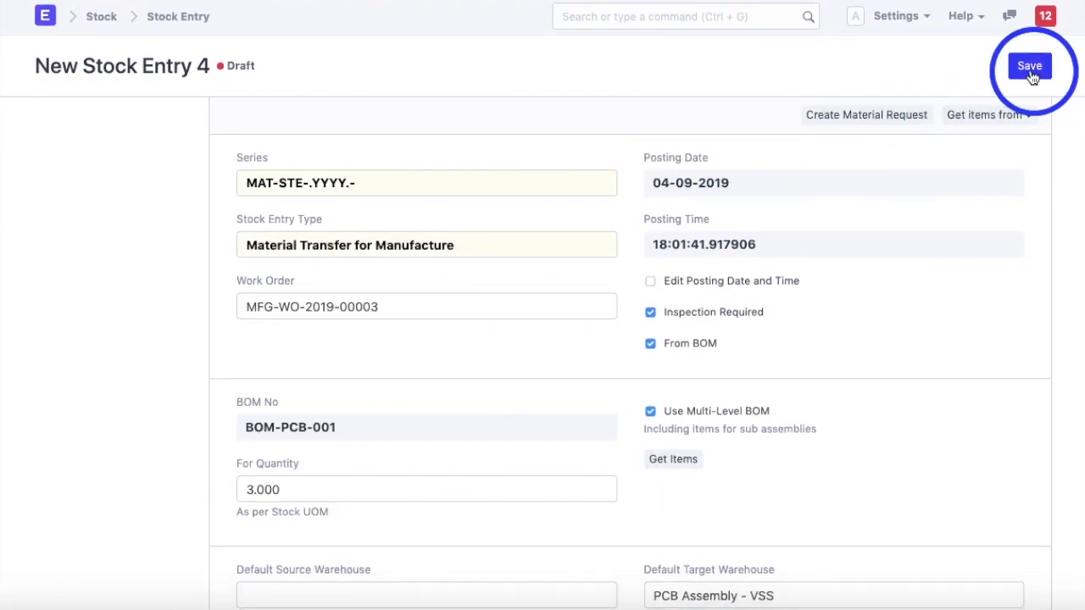
pyautogui.click(1030, 68)
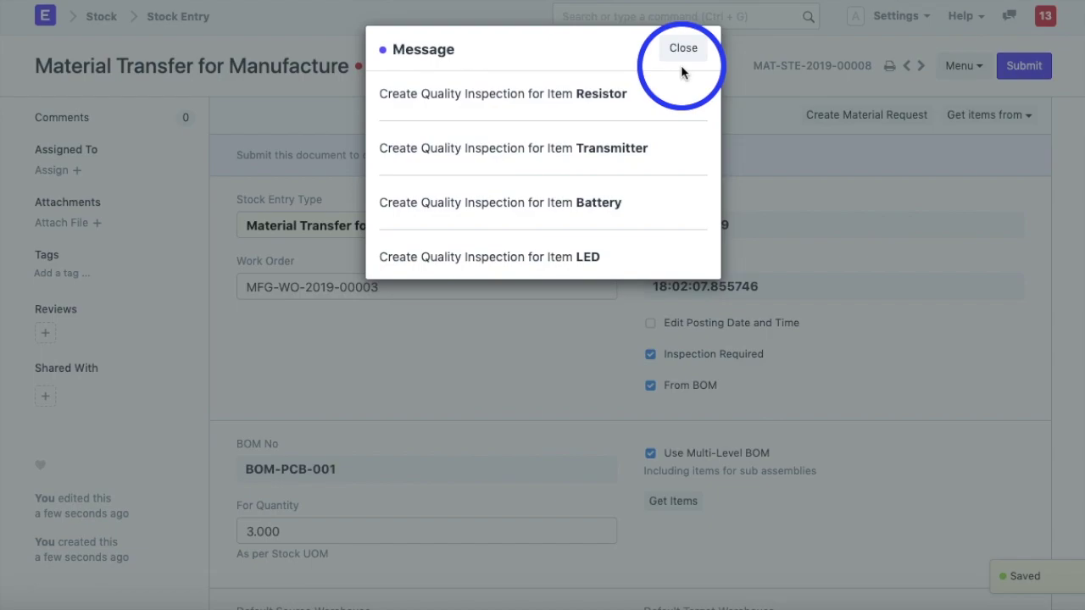
pyautogui.click(682, 61)
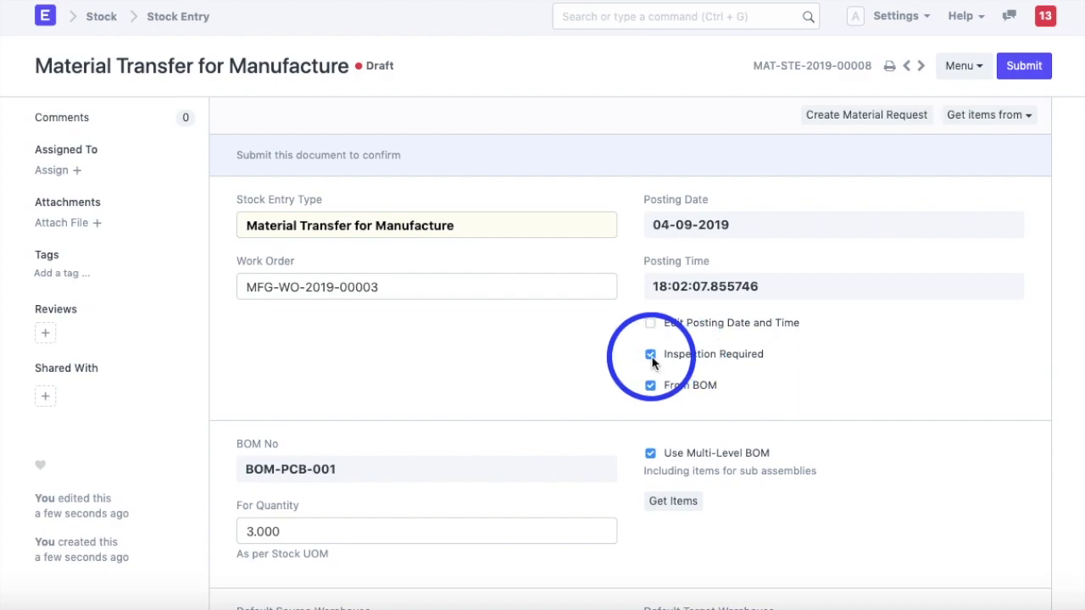
# Step: Turn off Inspection Required on the material transfer, then save and permanently submit the stock entry
pyautogui.click(655, 356)
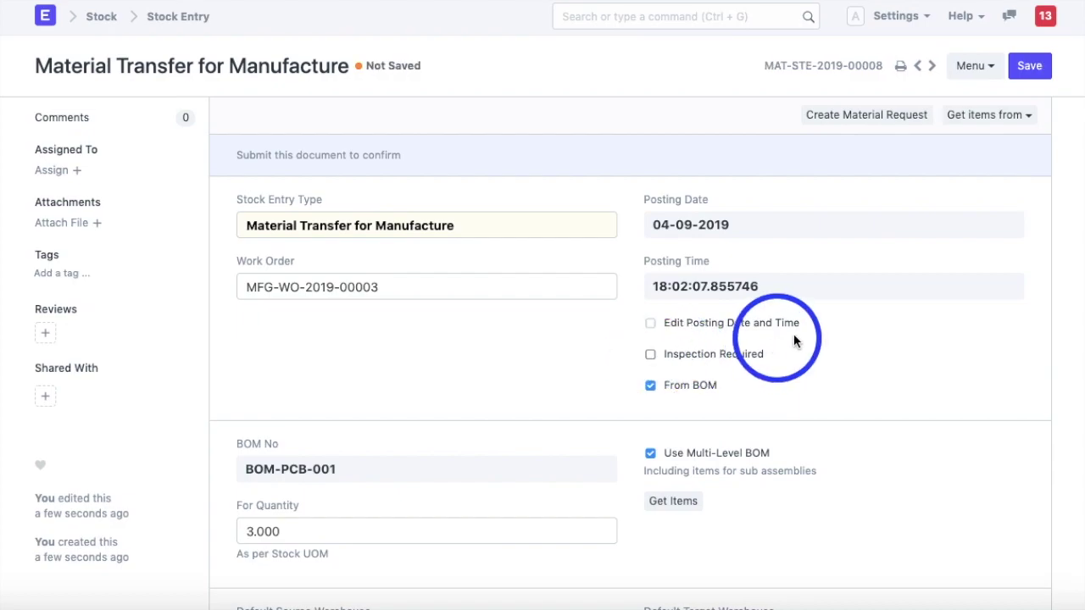
pyautogui.scroll(-5, 811, 329)
pyautogui.scroll(-4, 811, 331)
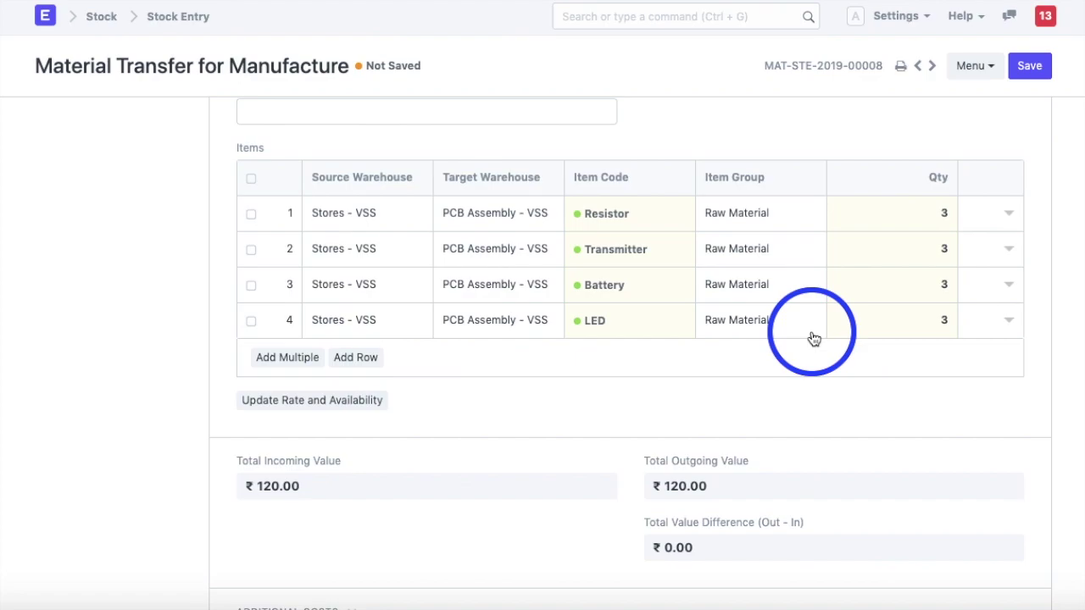
pyautogui.scroll(10, 813, 338)
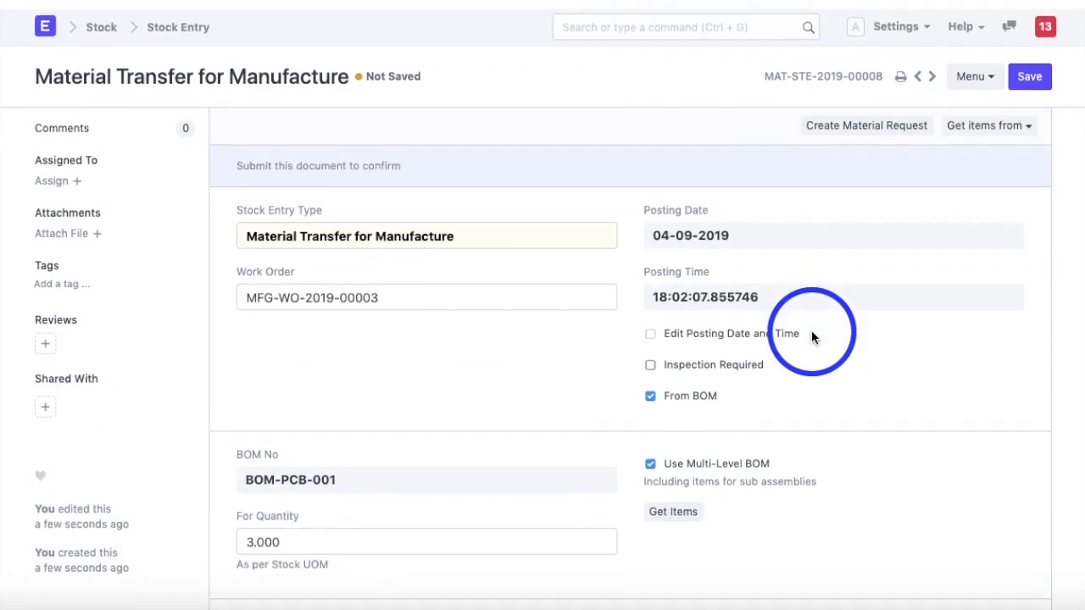
pyautogui.click(1038, 71)
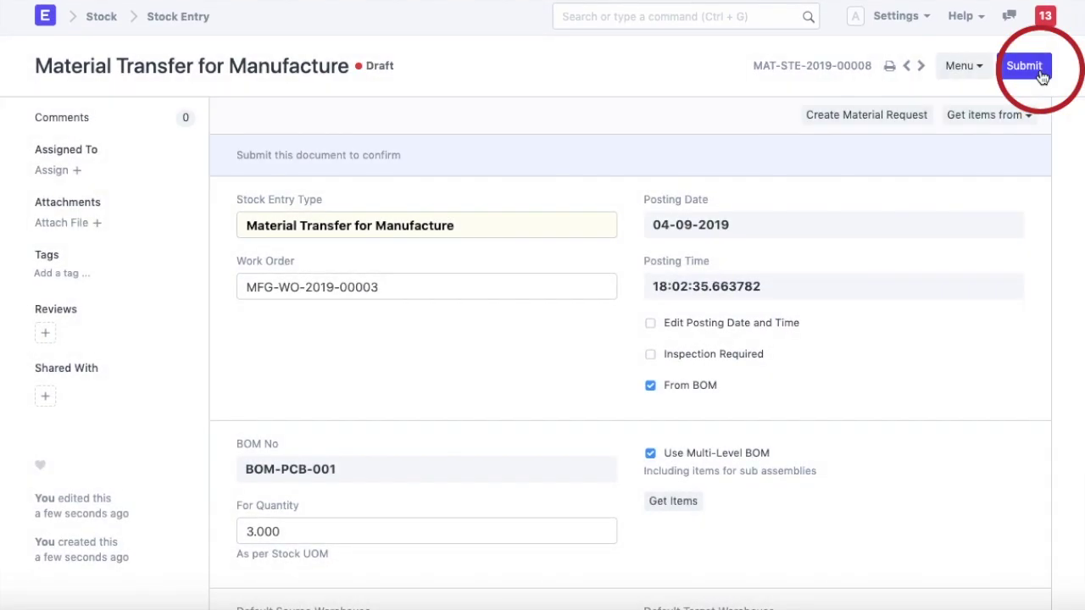
pyautogui.click(1026, 71)
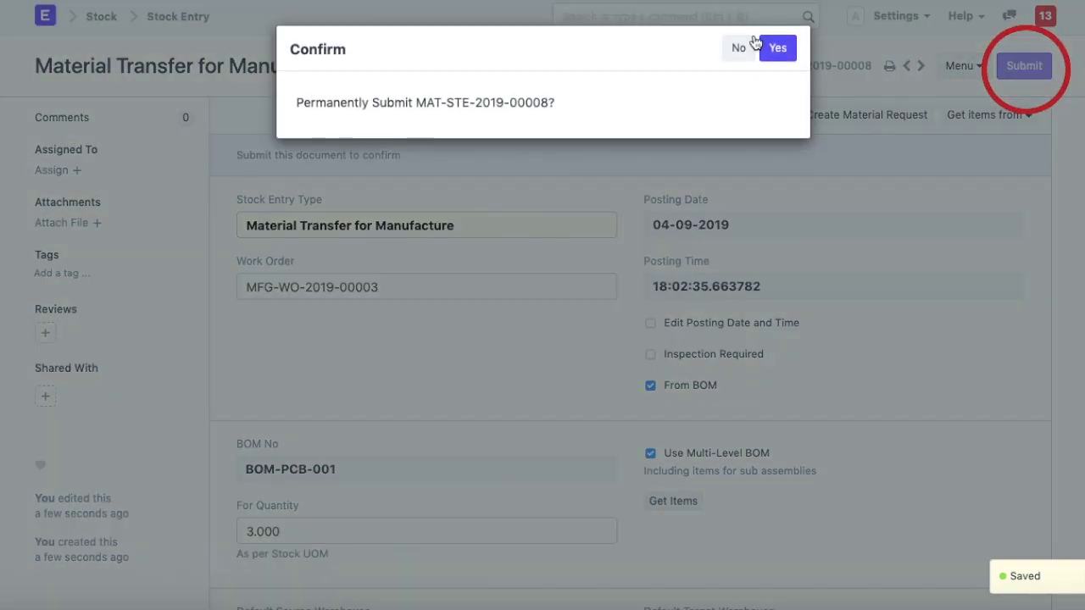
pyautogui.click(780, 49)
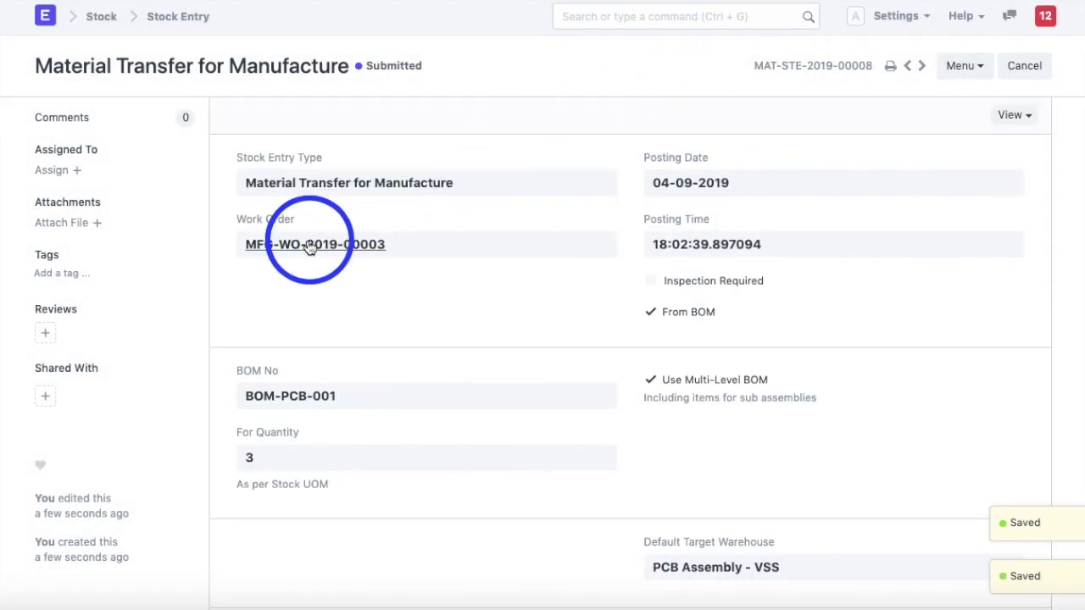
# Step: Open the PCB Assembly job card from the linked work order, start the job and show its time logs
pyautogui.click(318, 254)
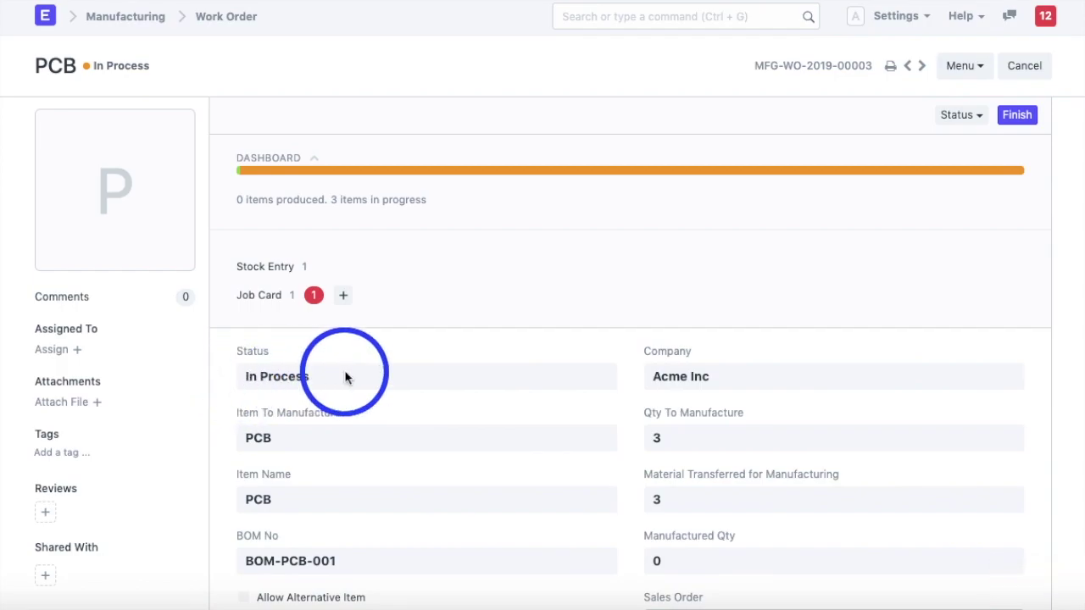
pyautogui.click(244, 299)
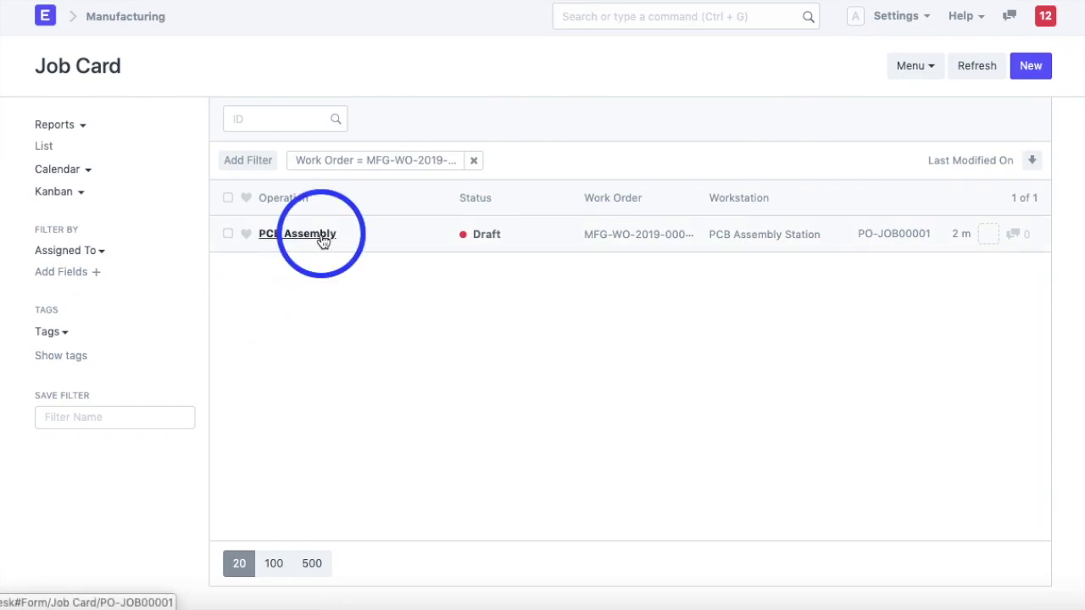
pyautogui.click(321, 234)
pyautogui.scroll(-1, 552, 235)
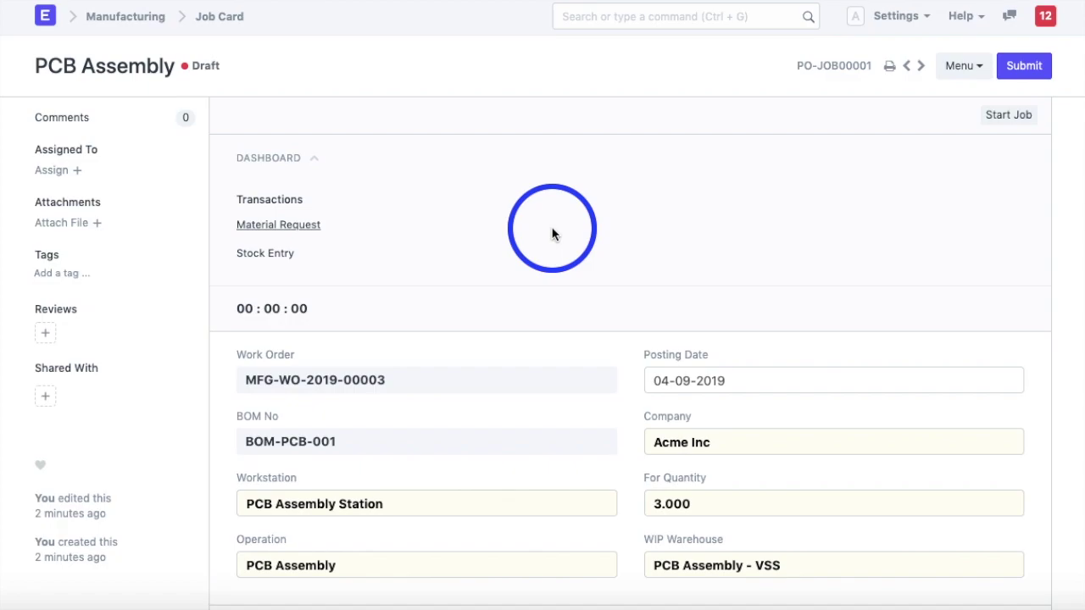
pyautogui.click(1004, 118)
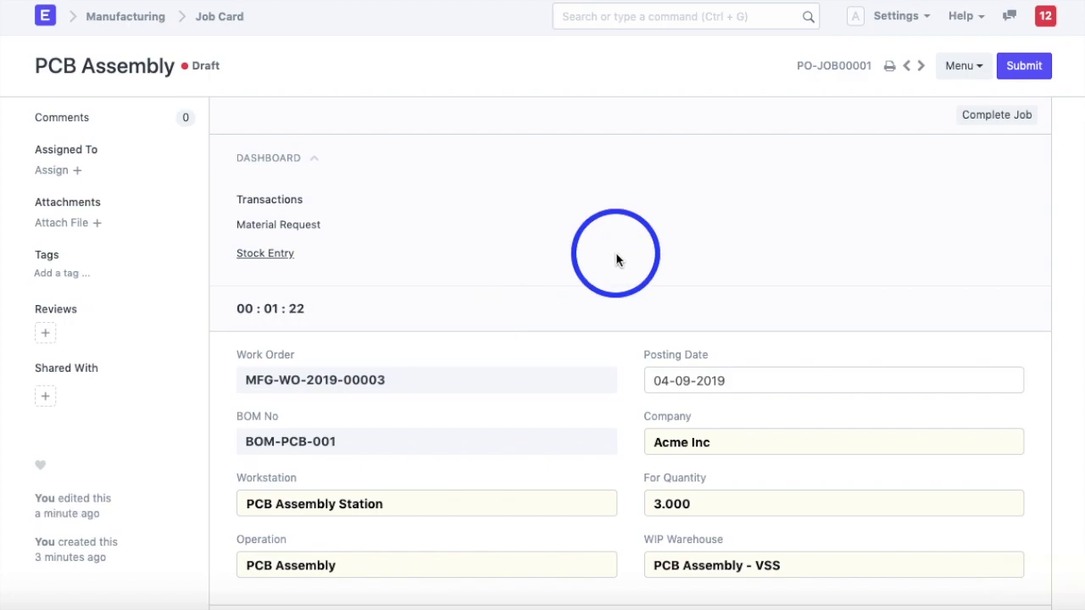
pyautogui.scroll(-5, 615, 259)
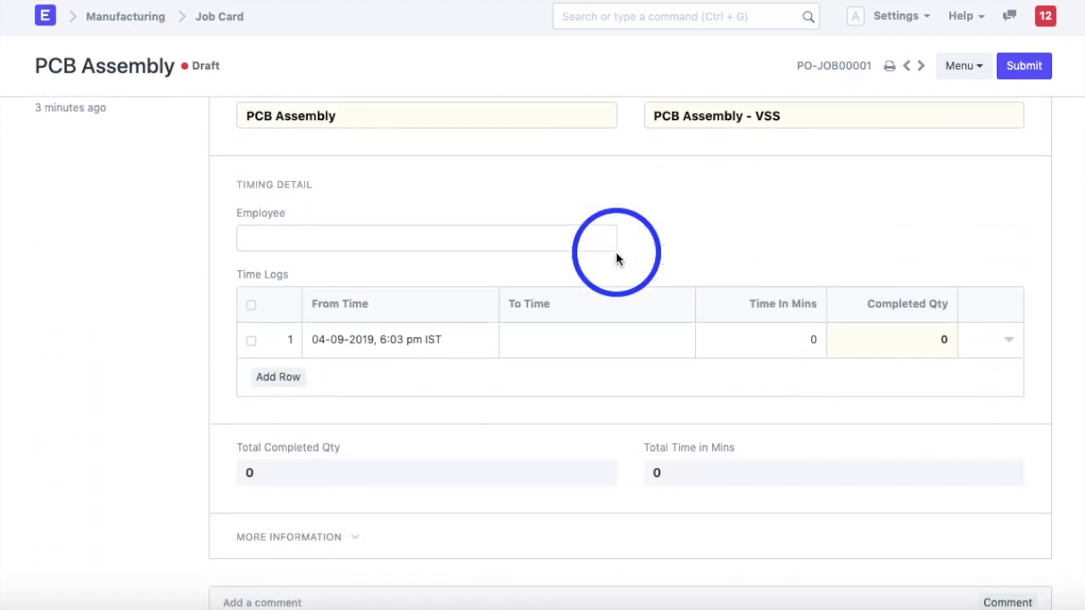
# Step: Set the completed quantity in the job card's time log to 3 and complete the job
pyautogui.click(939, 337)
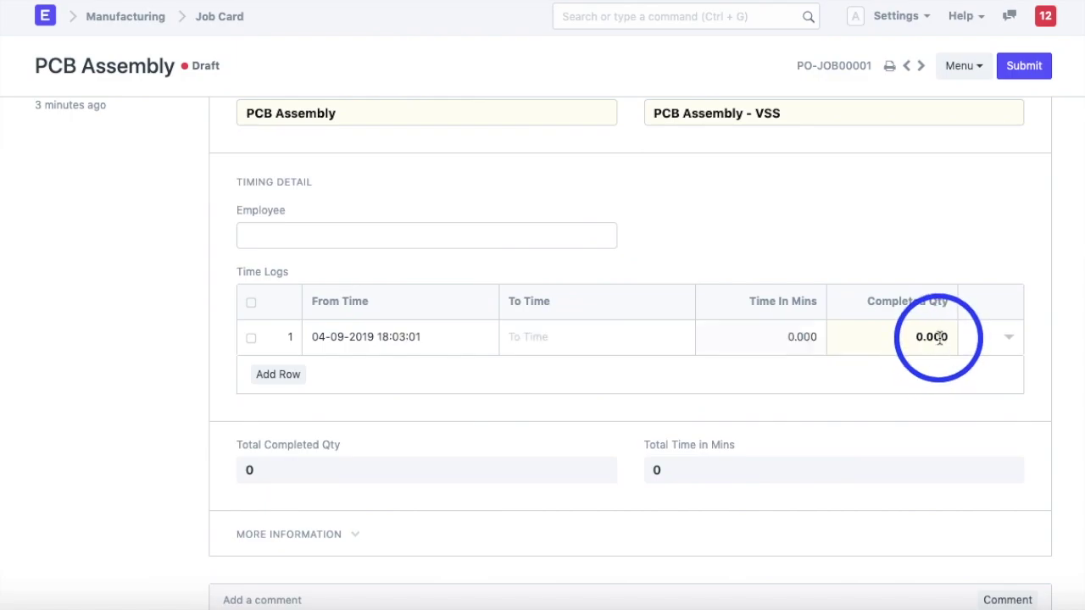
pyautogui.click(940, 337)
pyautogui.write('3')
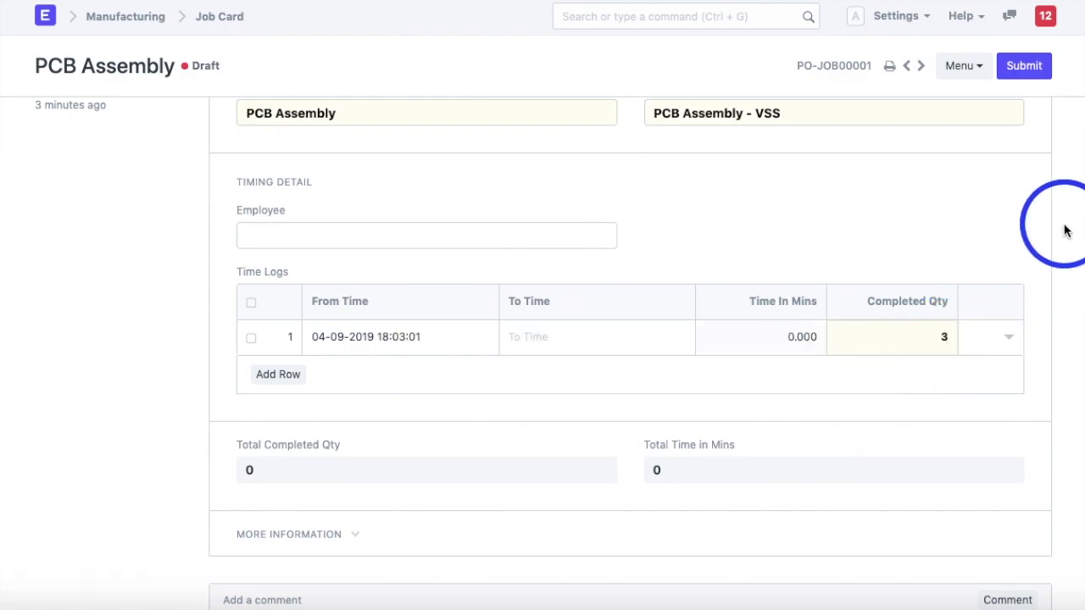
pyautogui.scroll(6, 1065, 231)
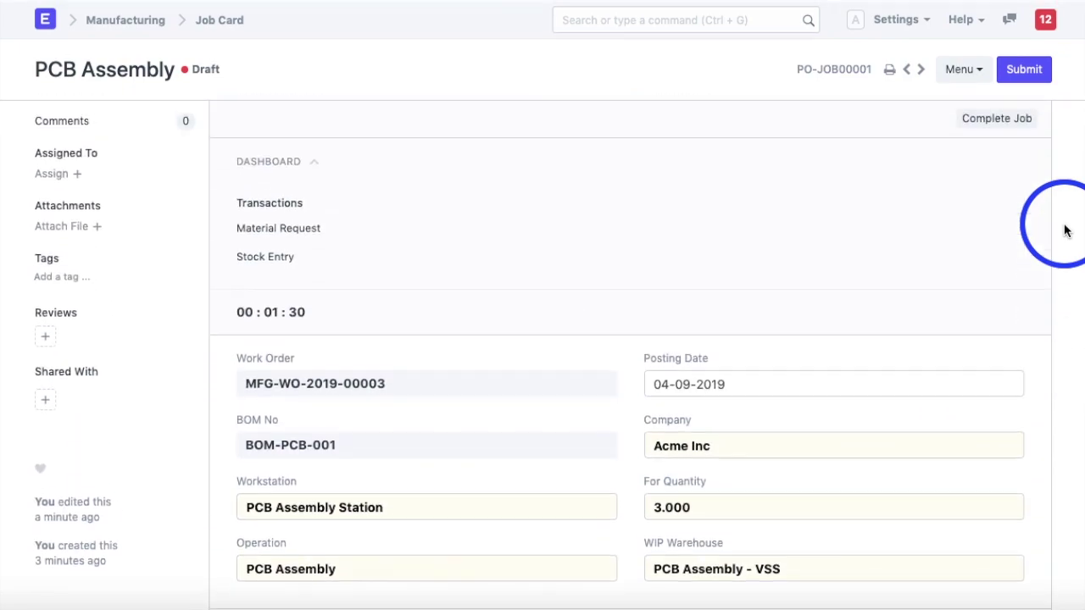
pyautogui.click(1011, 120)
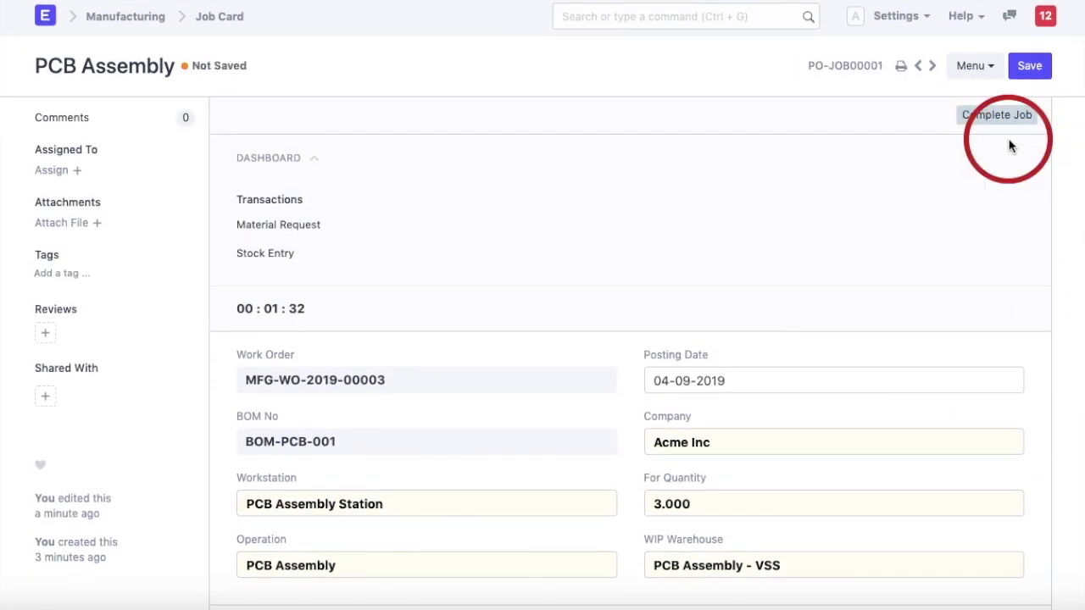
pyautogui.click(1001, 117)
# Step: Check the recorded time log of the PCB Assembly job card, then permanently submit the card
pyautogui.scroll(-6, 698, 211)
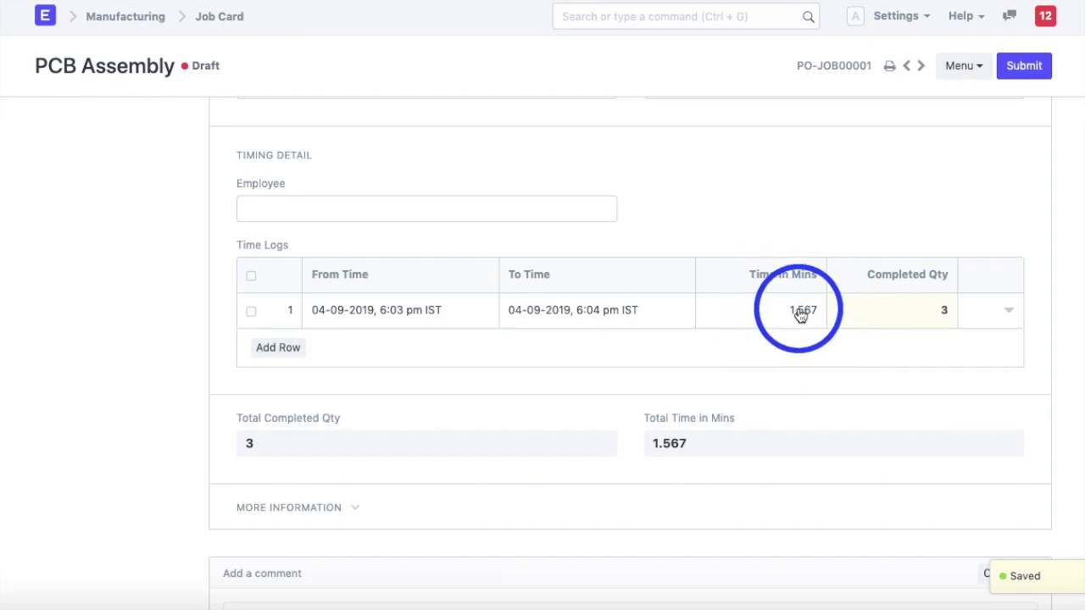
pyautogui.scroll(2, 967, 140)
pyautogui.scroll(3, 968, 140)
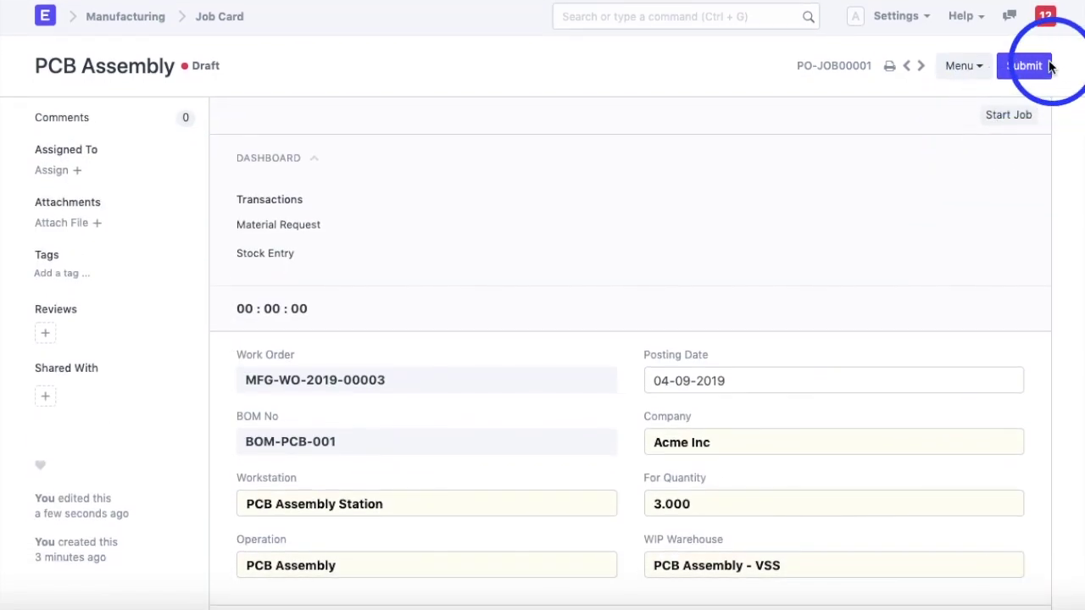
pyautogui.click(1020, 65)
pyautogui.click(775, 48)
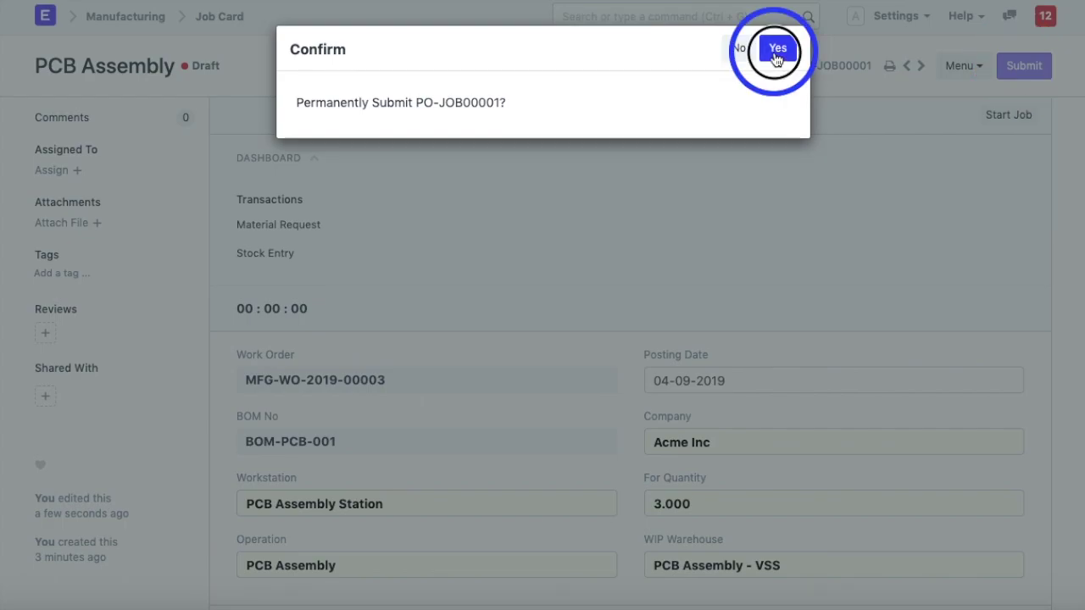
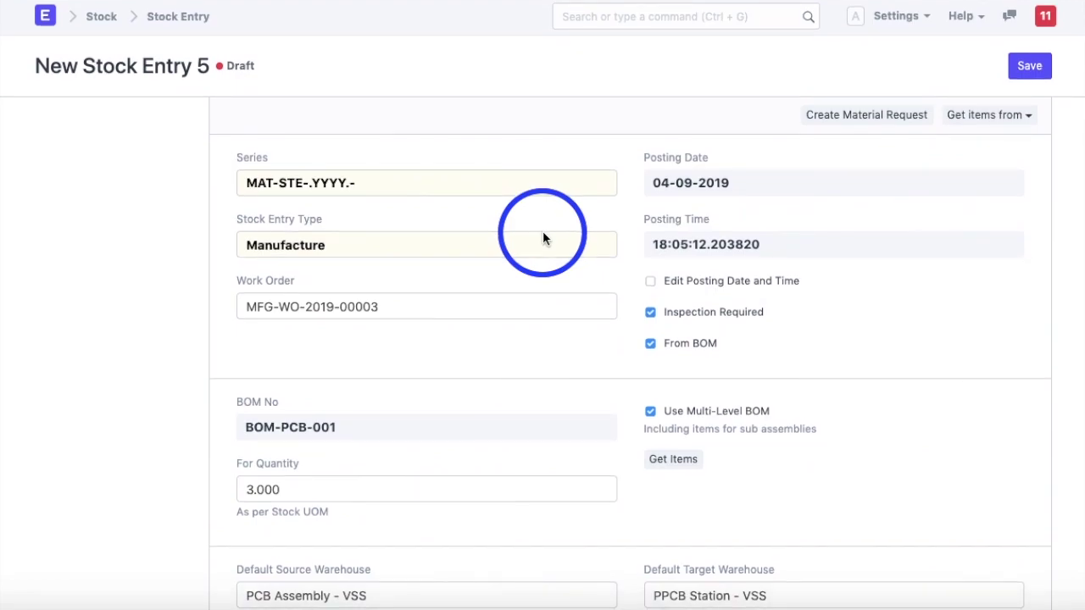
# Step: Check the item rows of the new Manufacture stock entry, save it and dismiss the quality inspection message
pyautogui.scroll(-6, 543, 231)
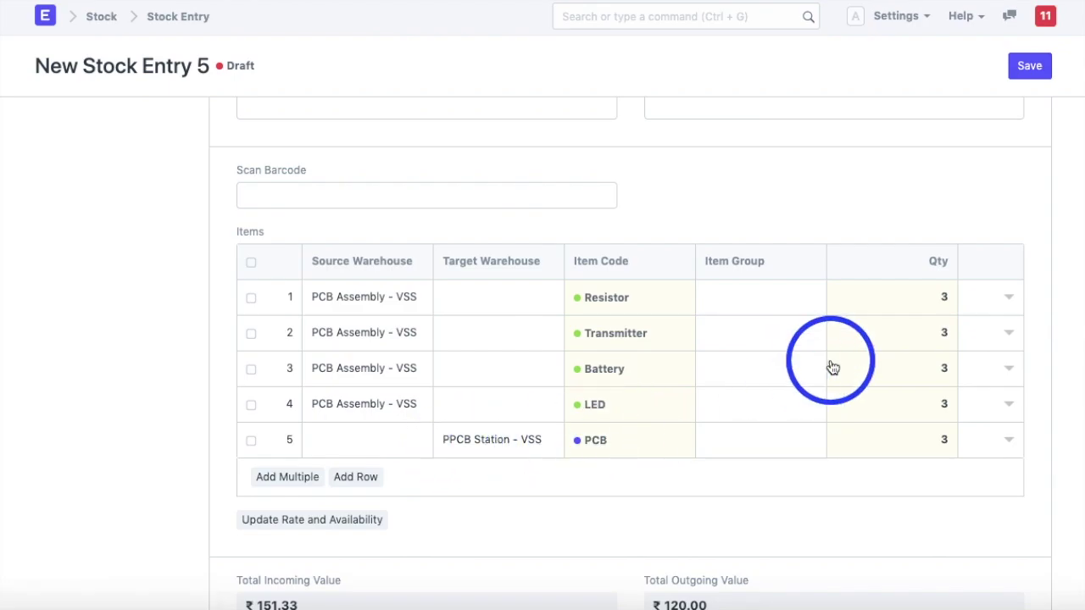
pyautogui.scroll(5, 832, 367)
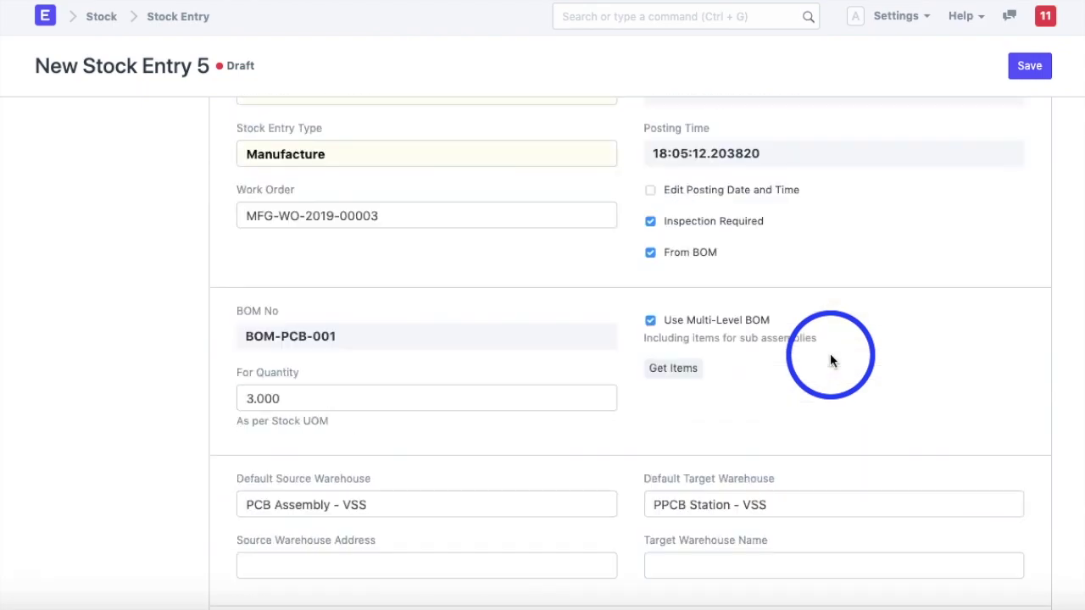
pyautogui.scroll(2, 831, 358)
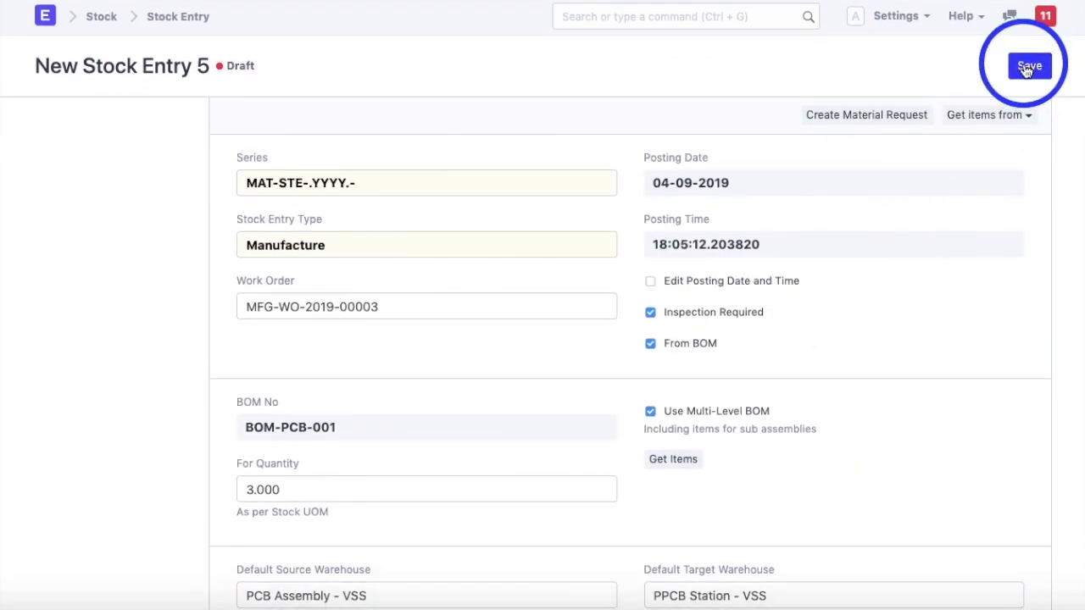
pyautogui.click(1028, 66)
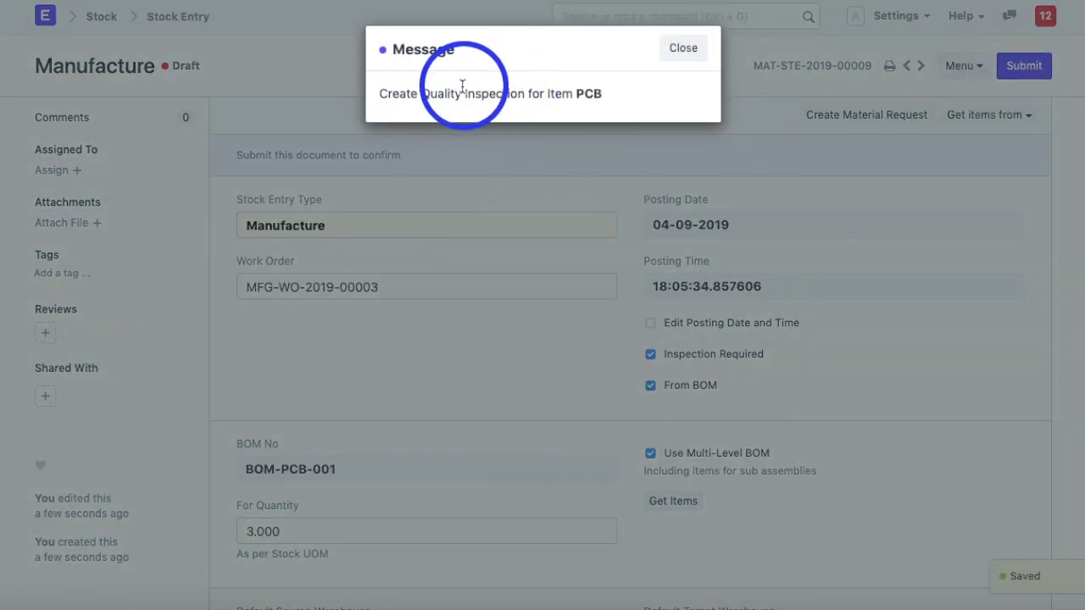
pyautogui.click(676, 54)
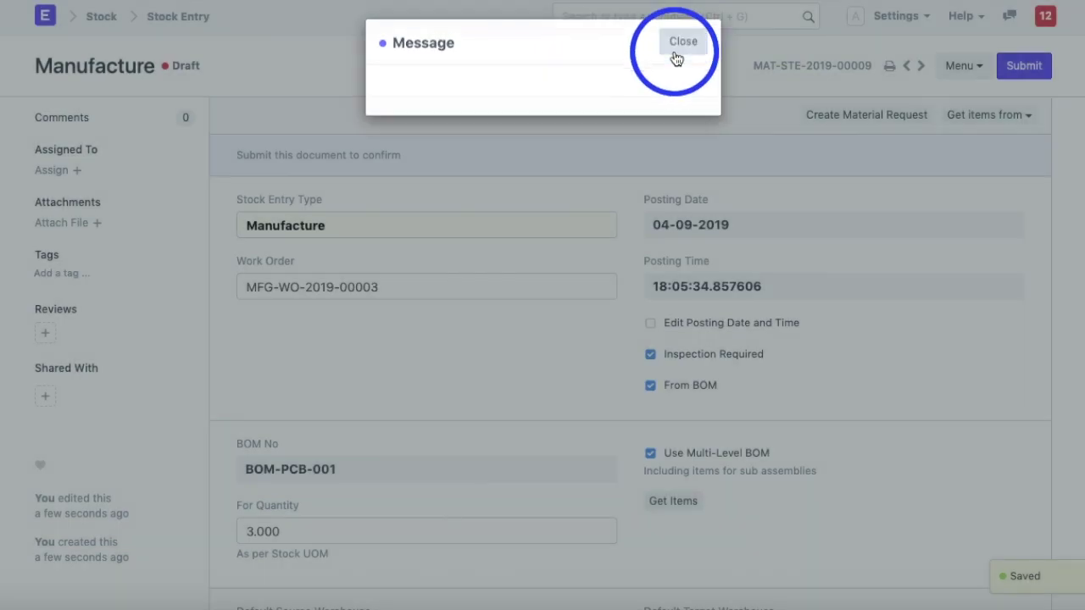
# Step: Open the details of the PCB item row and begin a new Quality Inspection record for it
pyautogui.scroll(-10, 511, 291)
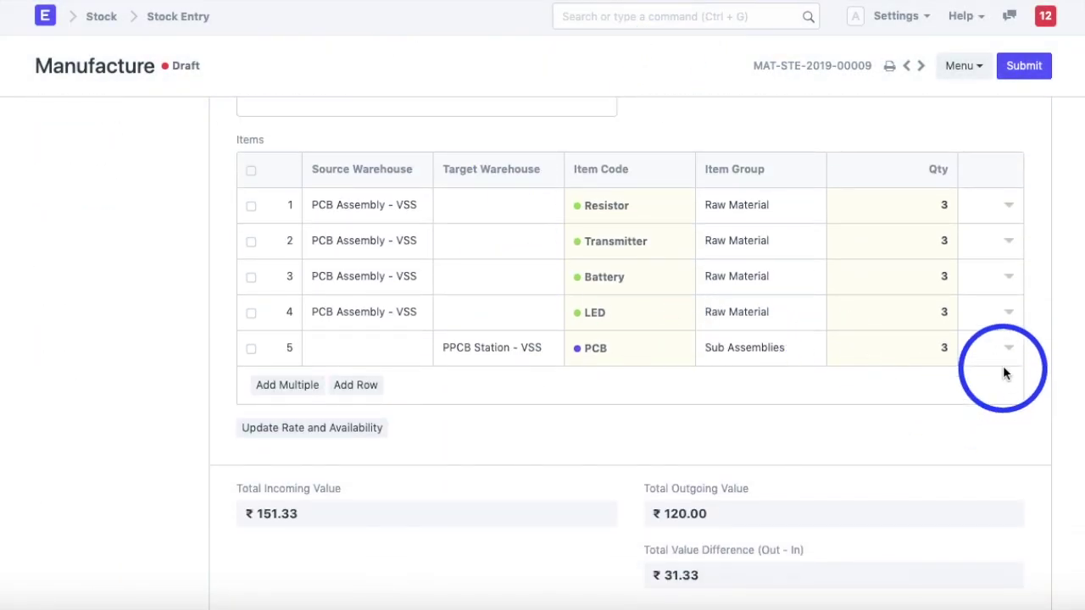
pyautogui.click(1011, 350)
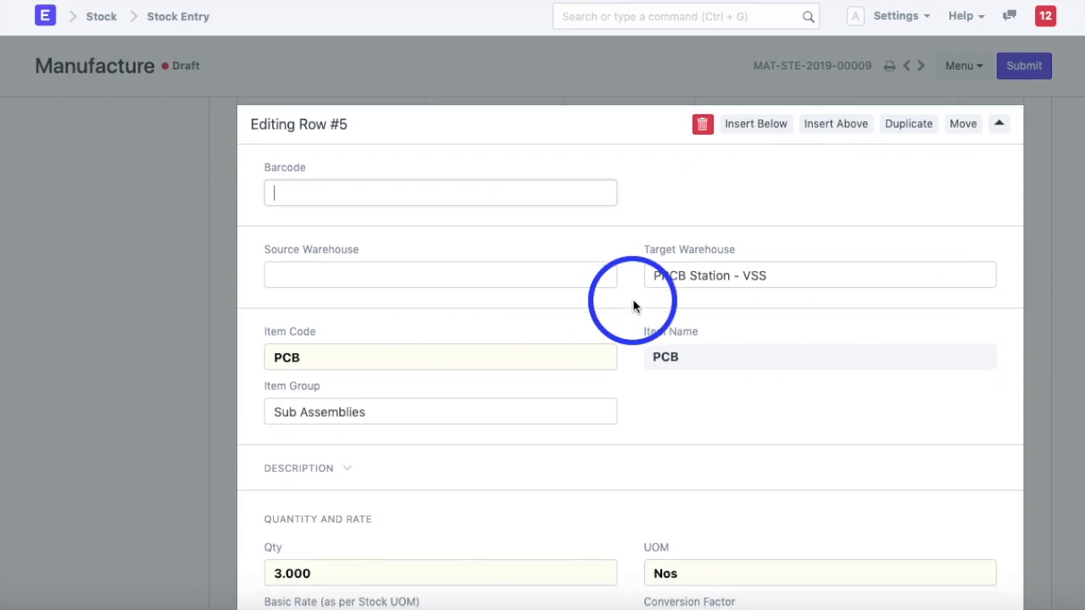
pyautogui.scroll(-3, 632, 303)
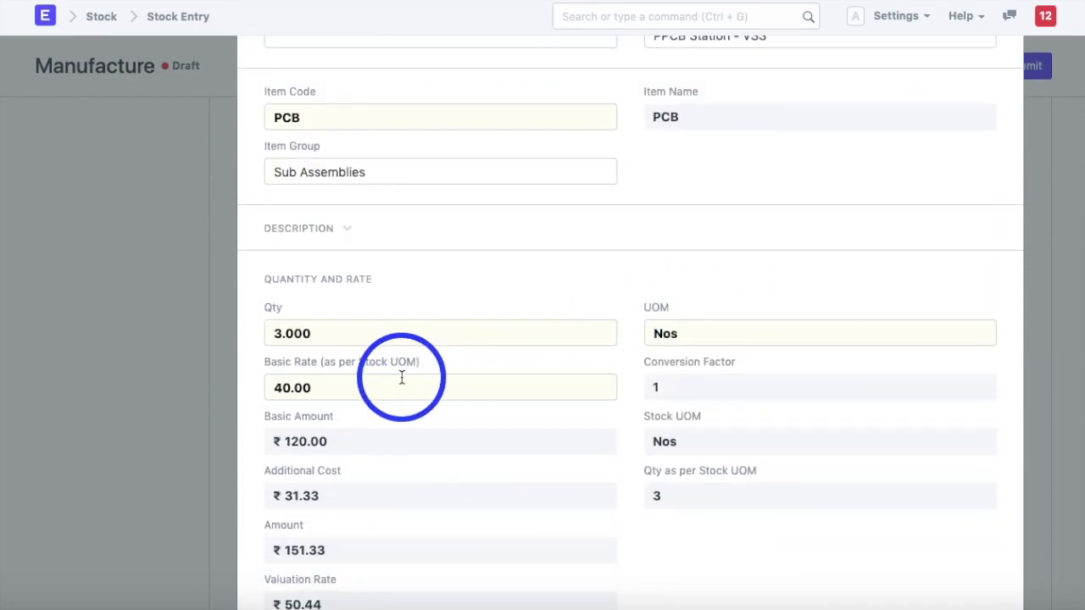
pyautogui.scroll(-5, 402, 376)
pyautogui.scroll(4, 402, 375)
pyautogui.scroll(1, 402, 383)
pyautogui.scroll(-8, 402, 384)
pyautogui.scroll(4, 402, 383)
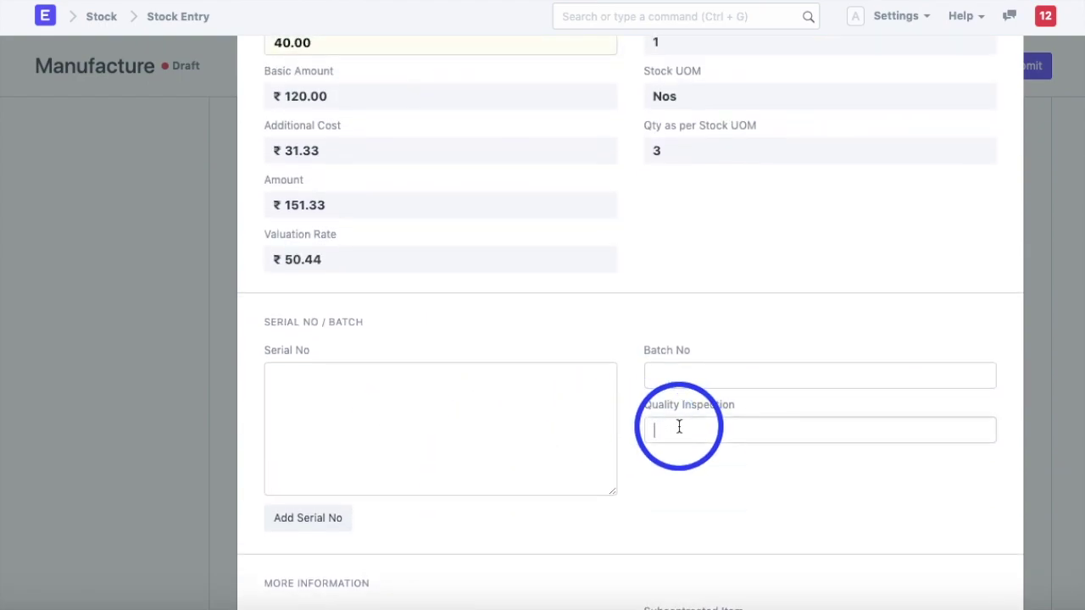
pyautogui.click(679, 427)
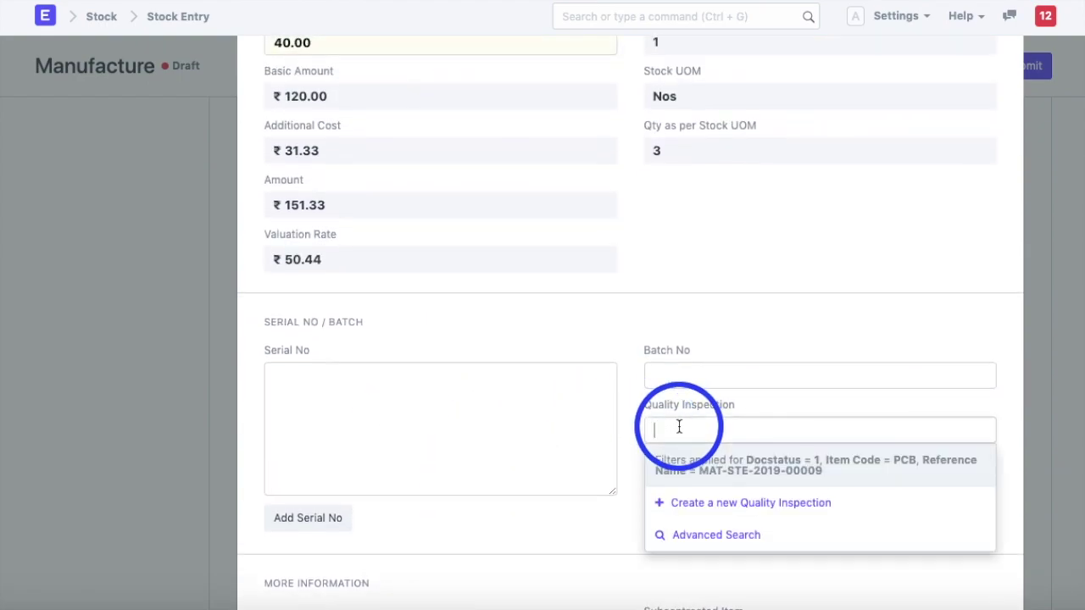
pyautogui.click(717, 498)
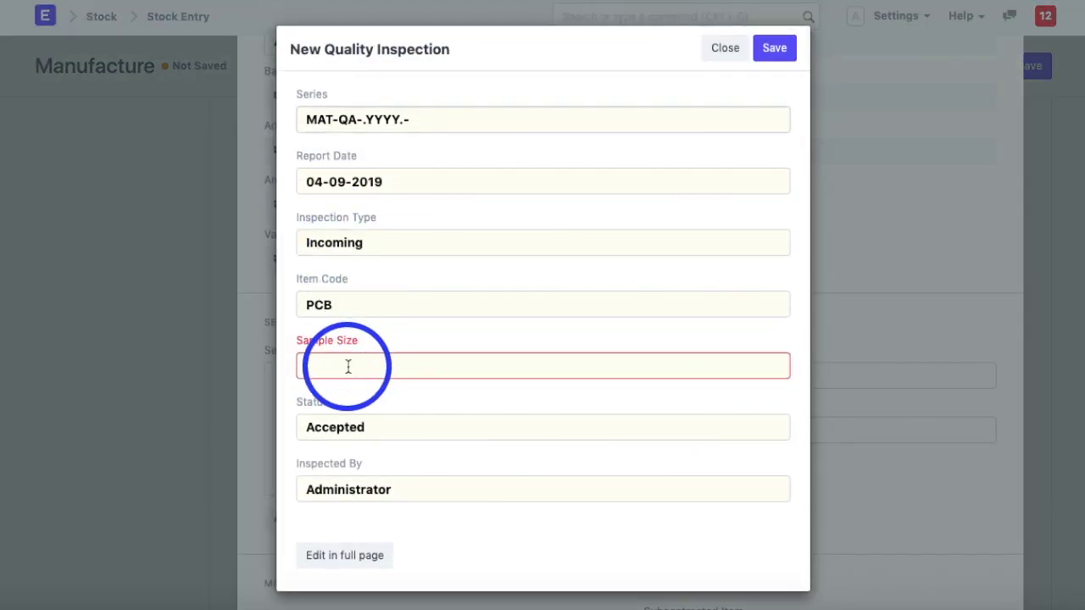
# Step: Enter a sample size of 3 for the PCB quality inspection, then save and submit the inspection
pyautogui.click(382, 367)
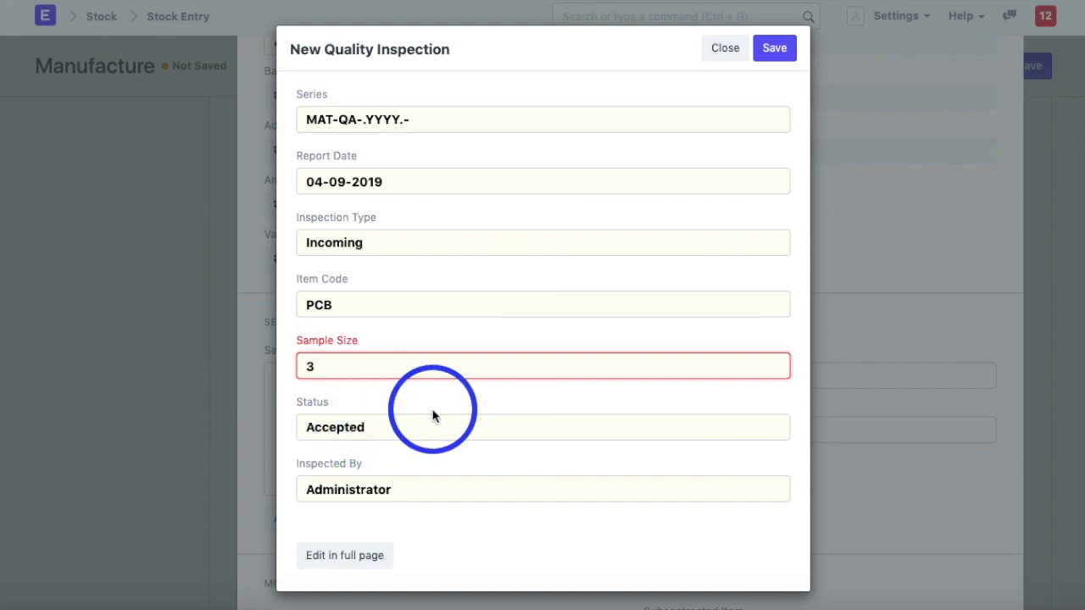
pyautogui.click(771, 49)
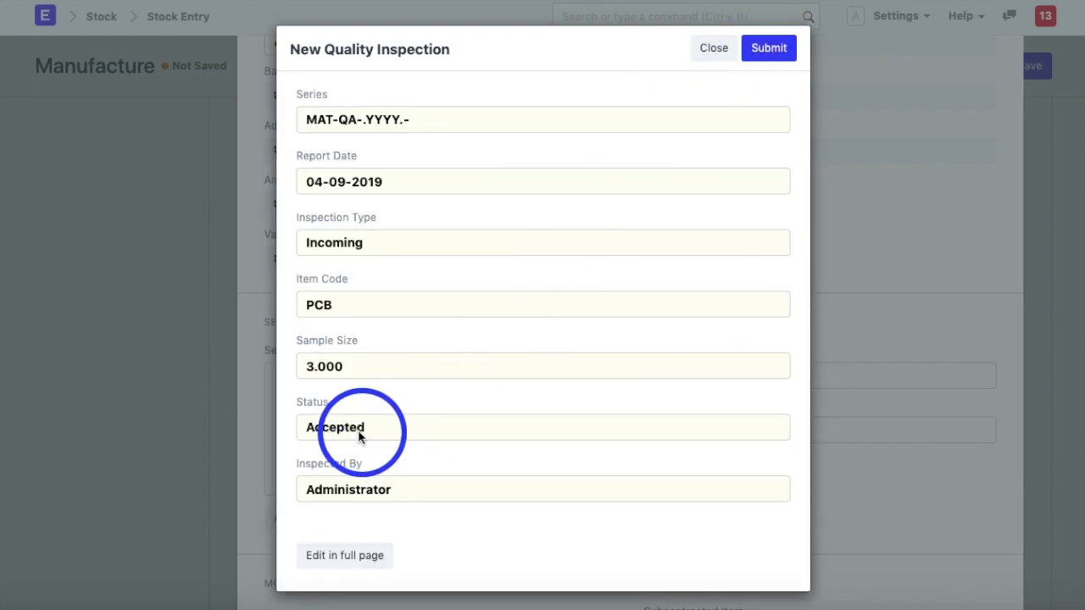
pyautogui.click(770, 50)
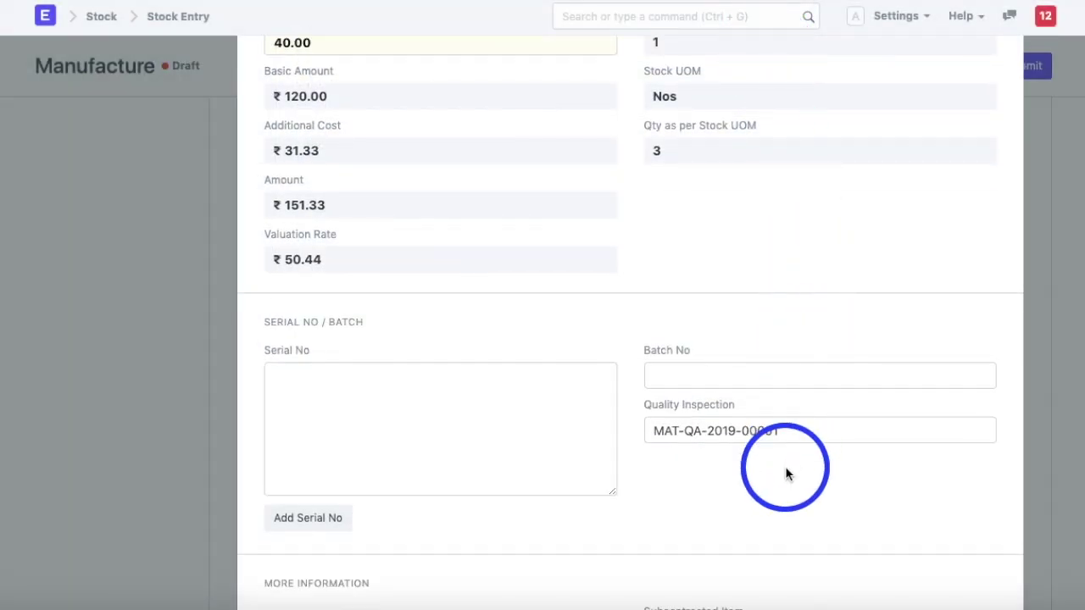
# Step: Close the PCB item row and permanently submit the Manufacture stock entry
pyautogui.scroll(3, 785, 468)
pyautogui.scroll(-4, 785, 466)
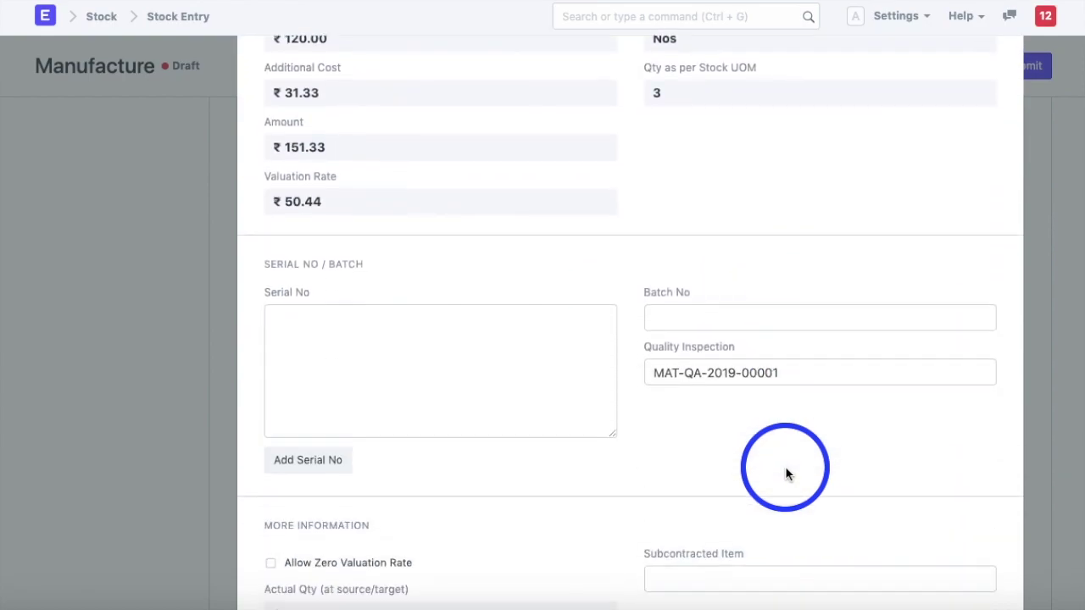
pyautogui.scroll(8, 683, 380)
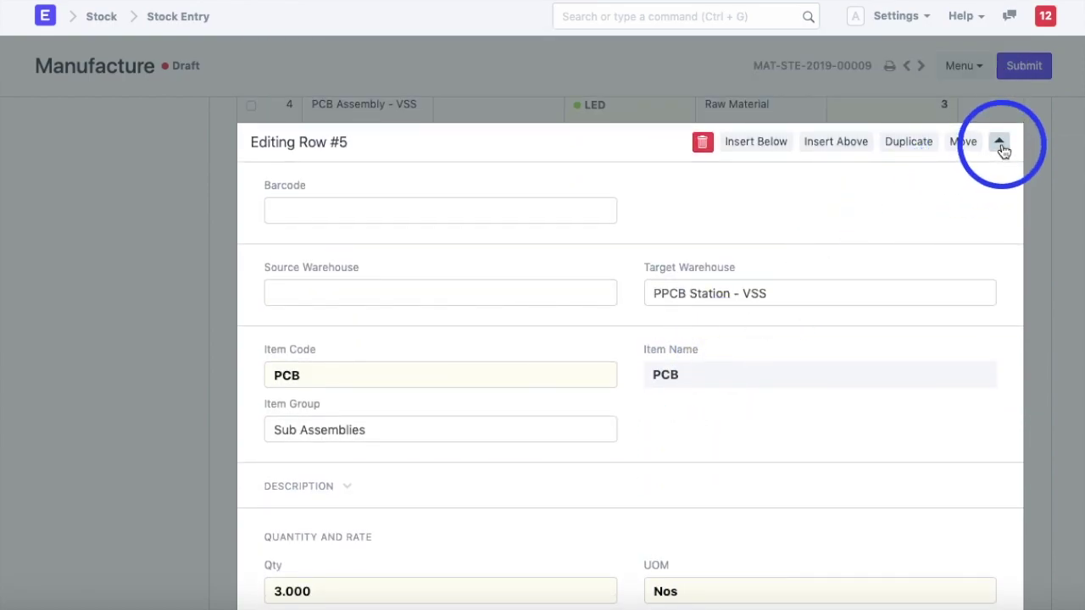
pyautogui.click(1000, 145)
pyautogui.click(1022, 67)
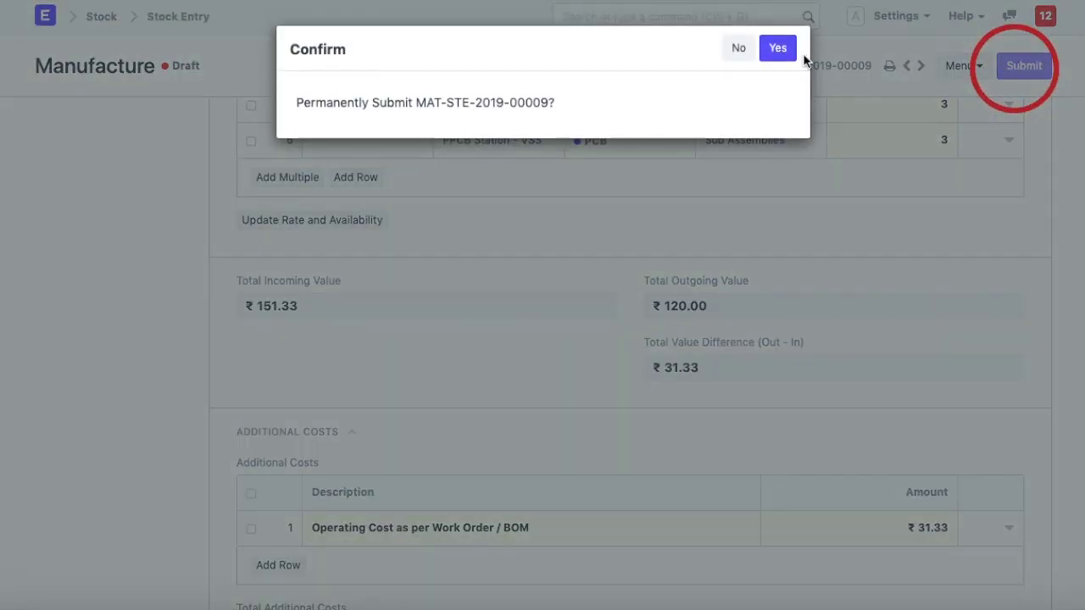
pyautogui.click(779, 49)
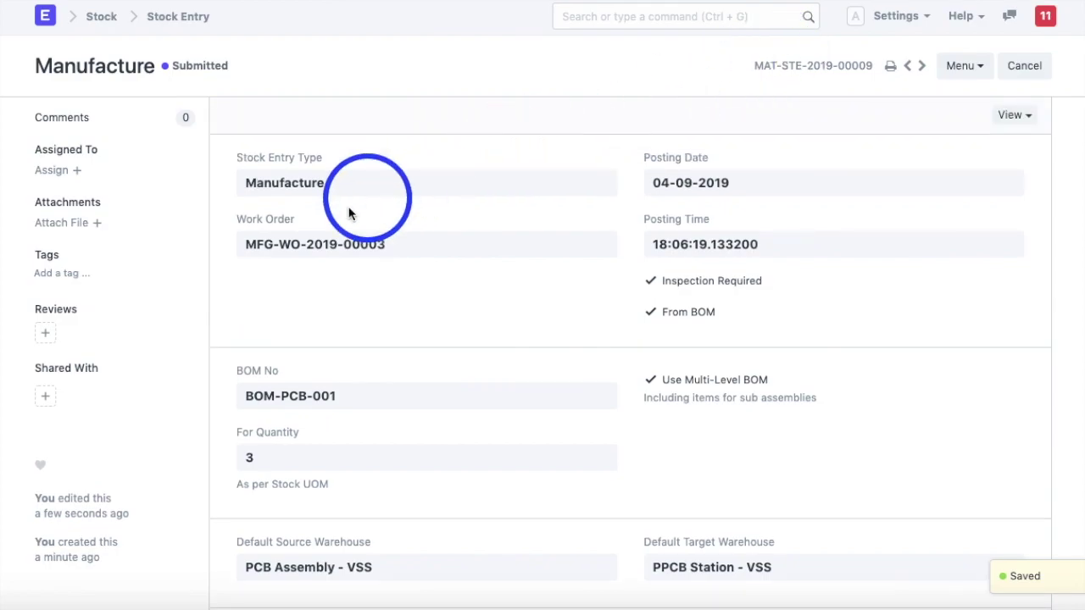
# Step: Open the linked PCB work order and examine its status, warehouses, required items and operation costs
pyautogui.click(307, 244)
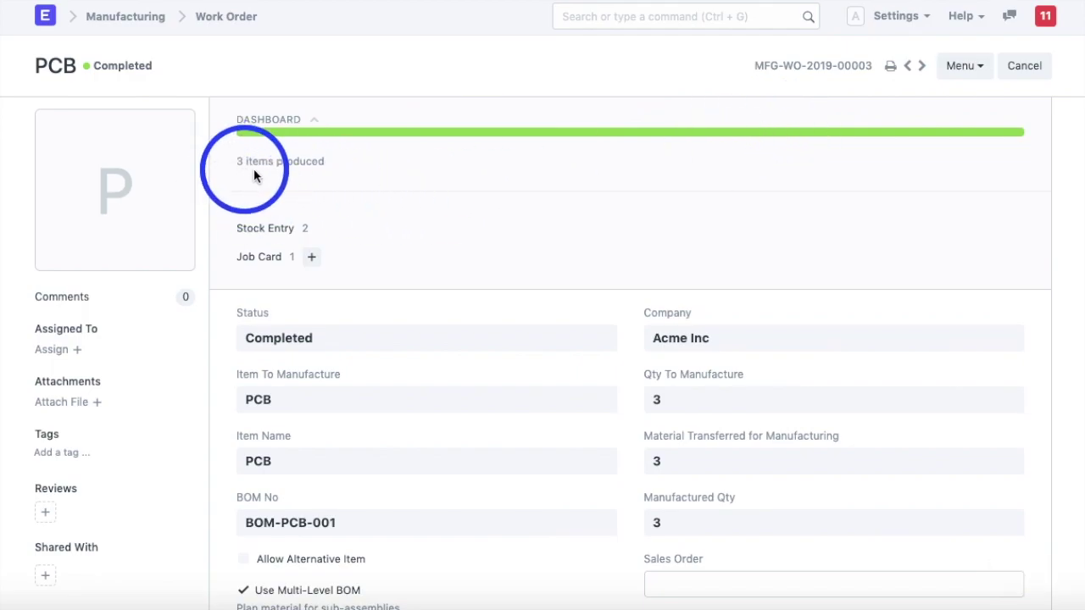
pyautogui.scroll(-1, 286, 177)
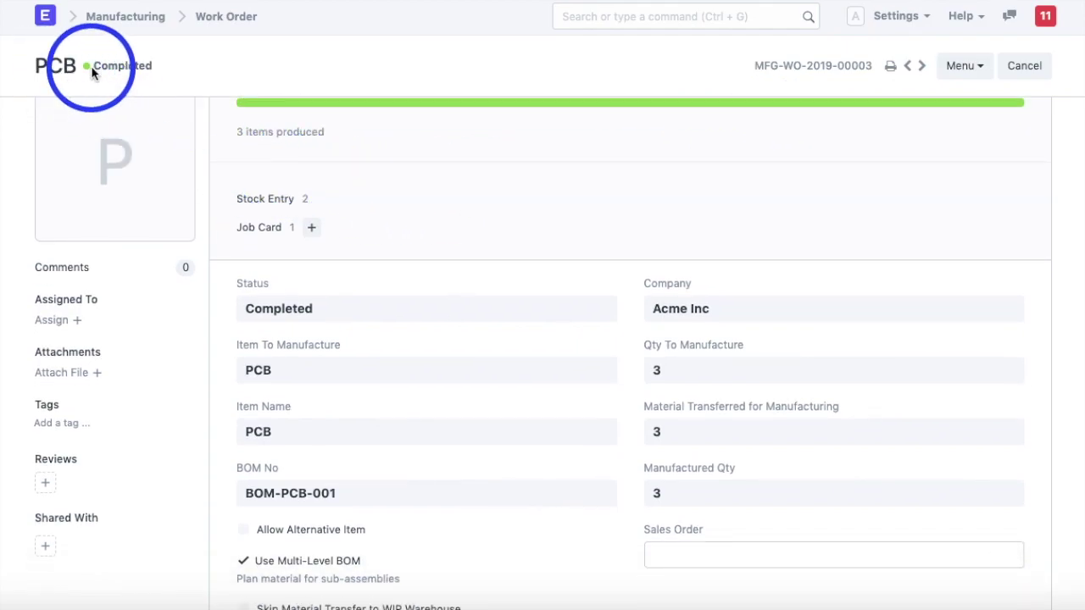
pyautogui.scroll(-5, 387, 153)
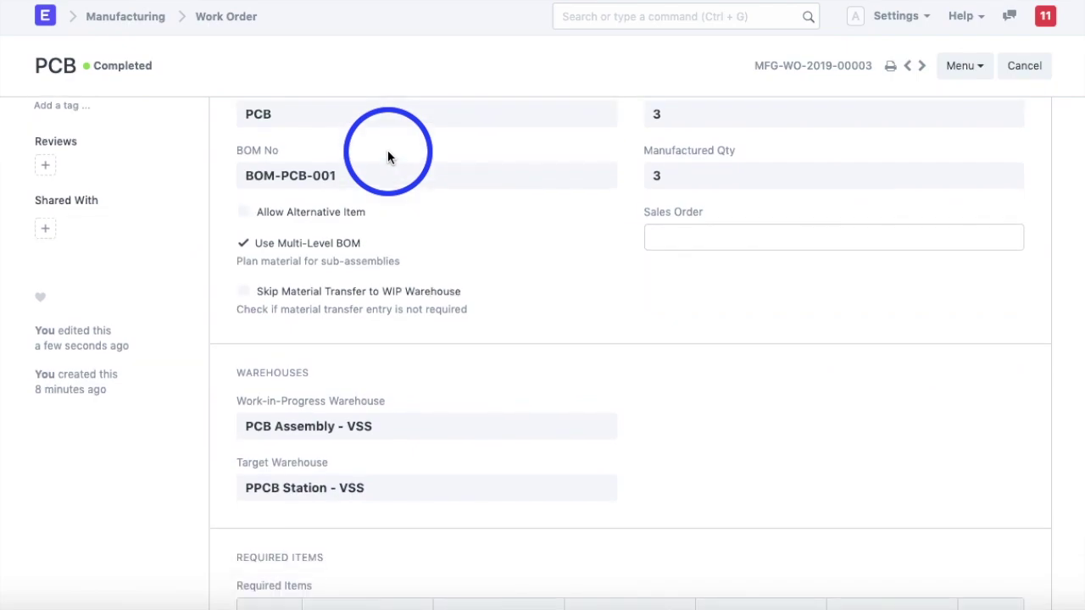
pyautogui.scroll(-2, 388, 150)
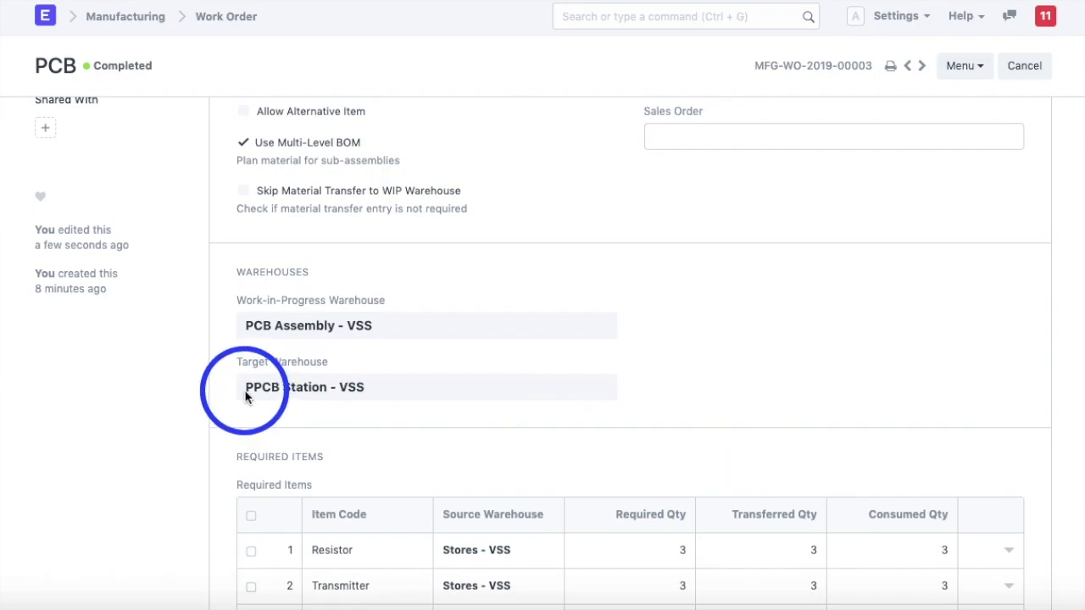
pyautogui.scroll(-10, 711, 407)
pyautogui.scroll(10, 712, 412)
pyautogui.scroll(-10, 711, 412)
pyautogui.scroll(-8, 712, 407)
# Step: Go to the production plan linked to the PCB work order and open its draft PPCB work order
pyautogui.click(322, 413)
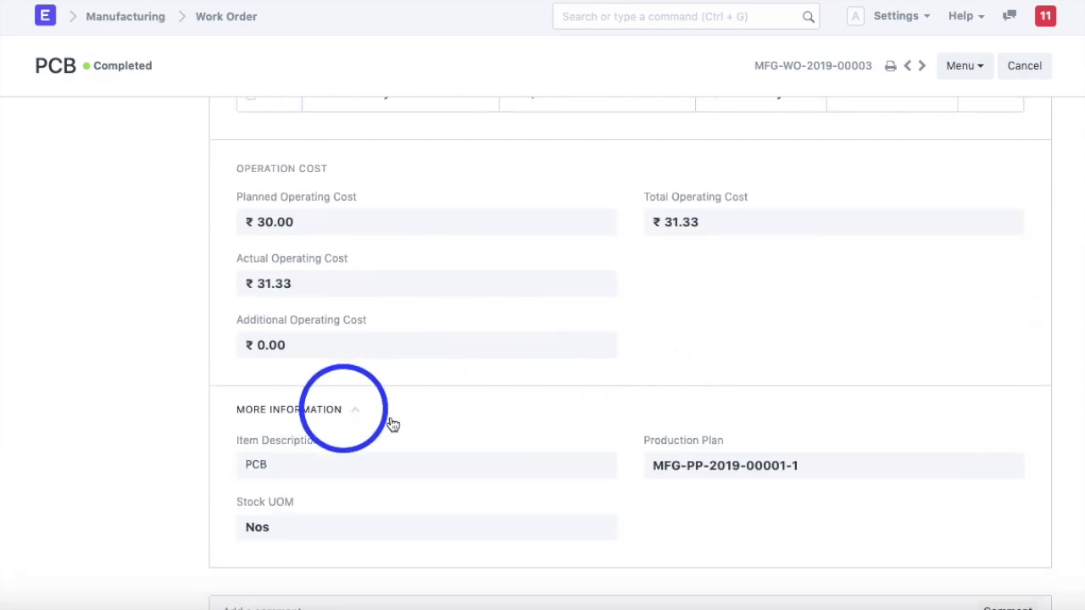
pyautogui.click(729, 465)
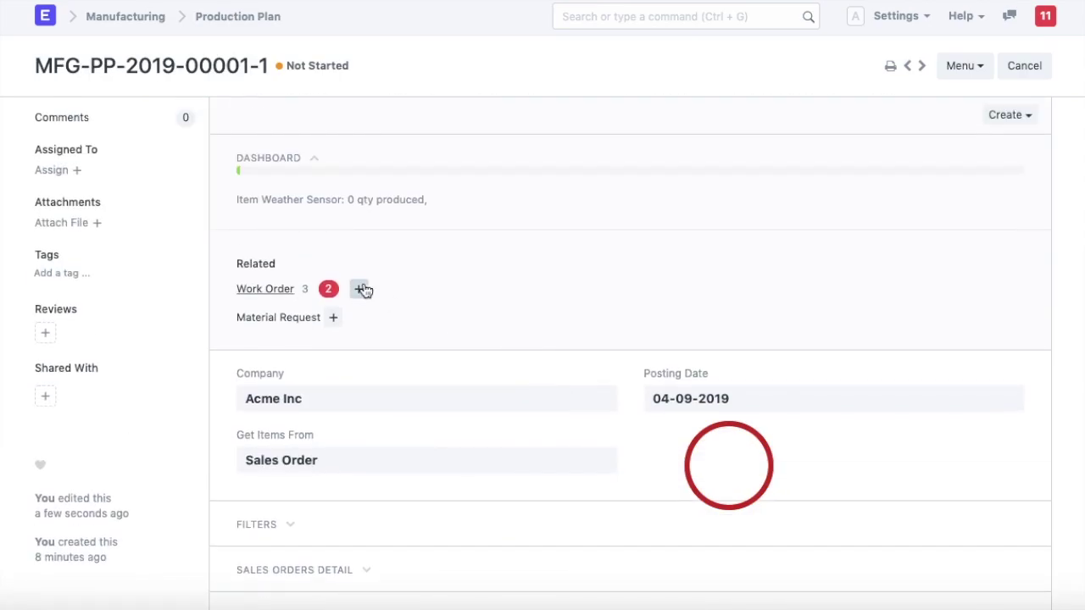
pyautogui.click(264, 288)
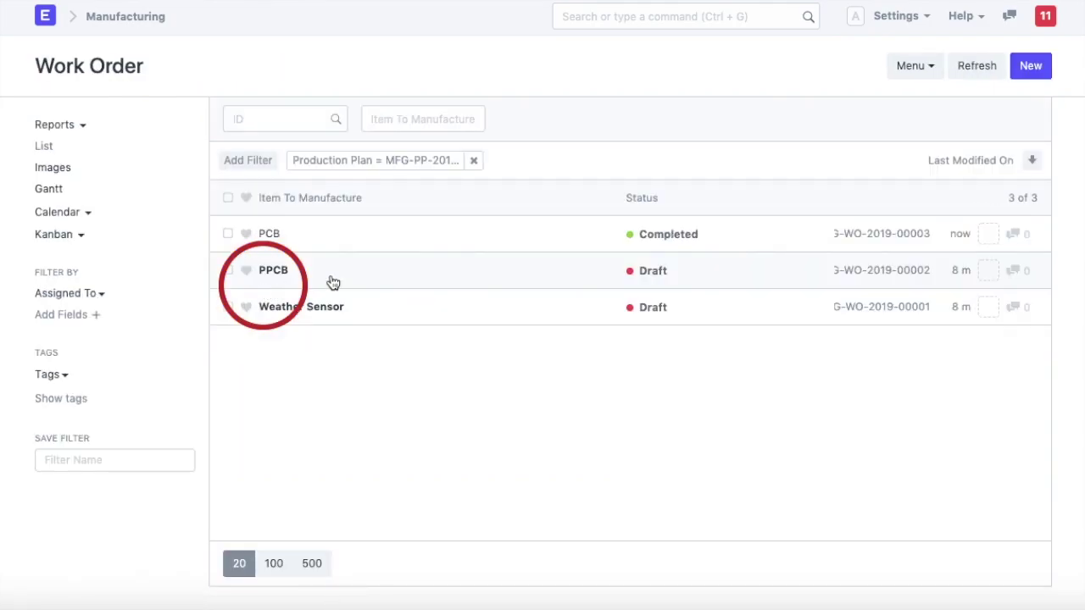
pyautogui.click(281, 272)
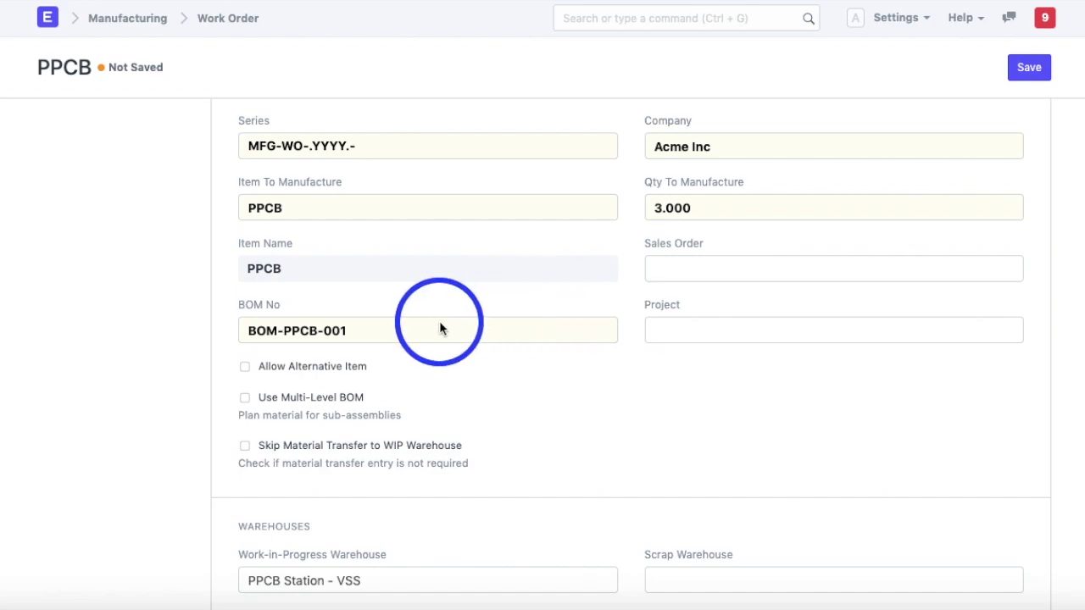
pyautogui.scroll(-2, 441, 322)
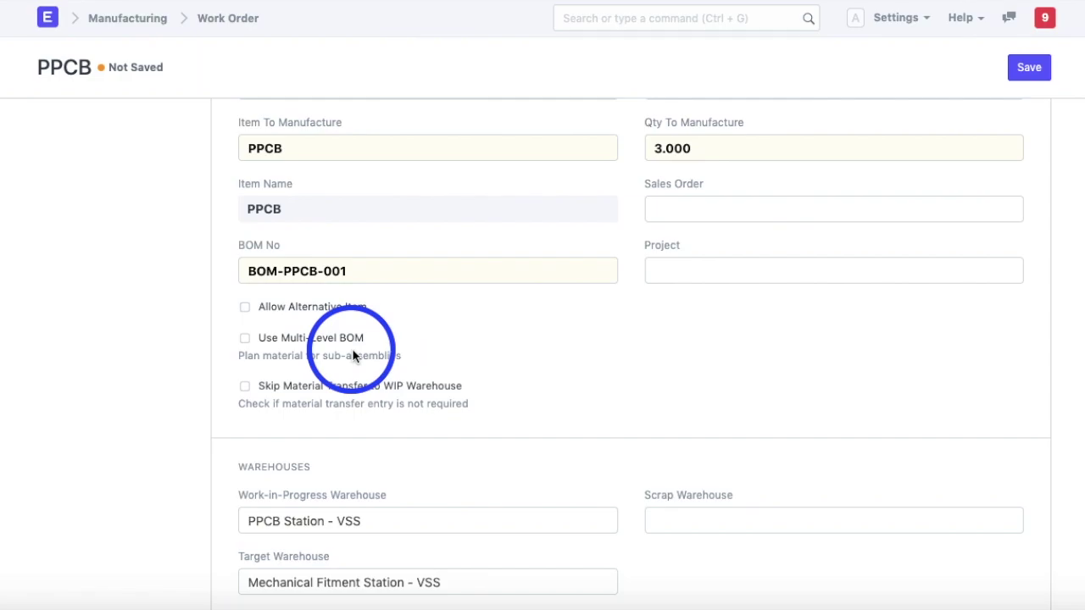
# Step: Try the Use Multi-Level BOM option on the PPCB work order and compare the required items with it on and off
pyautogui.scroll(-5, 352, 356)
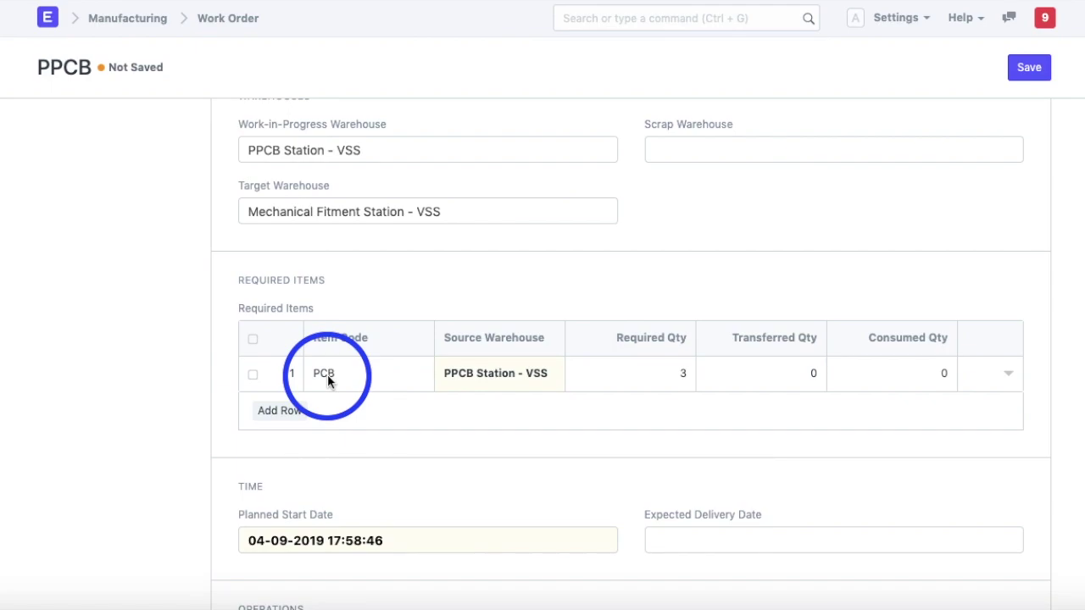
pyautogui.scroll(4, 328, 375)
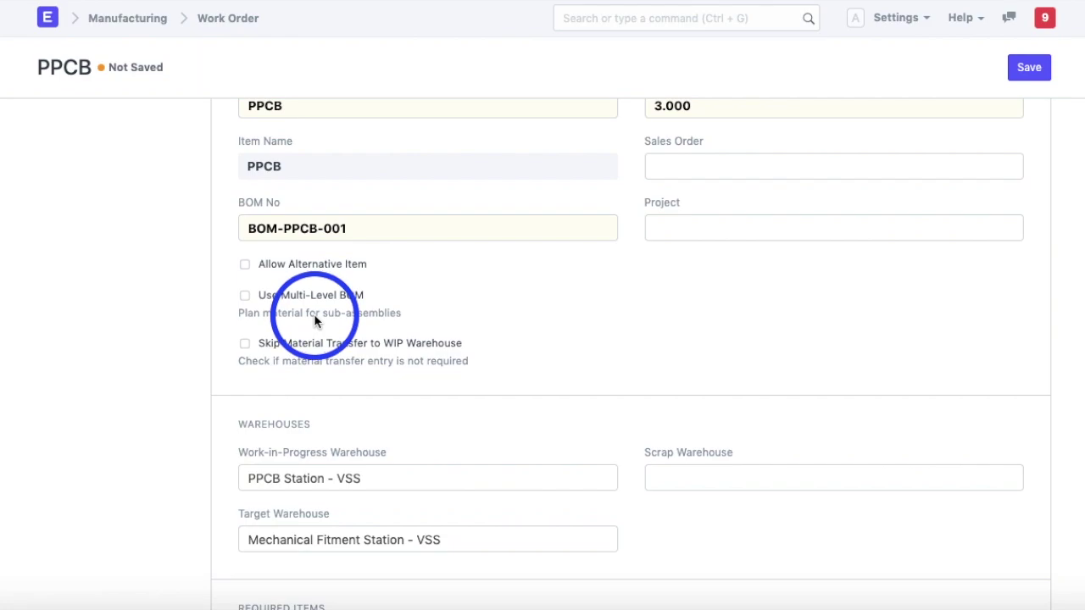
pyautogui.click(245, 296)
pyautogui.scroll(-4, 356, 323)
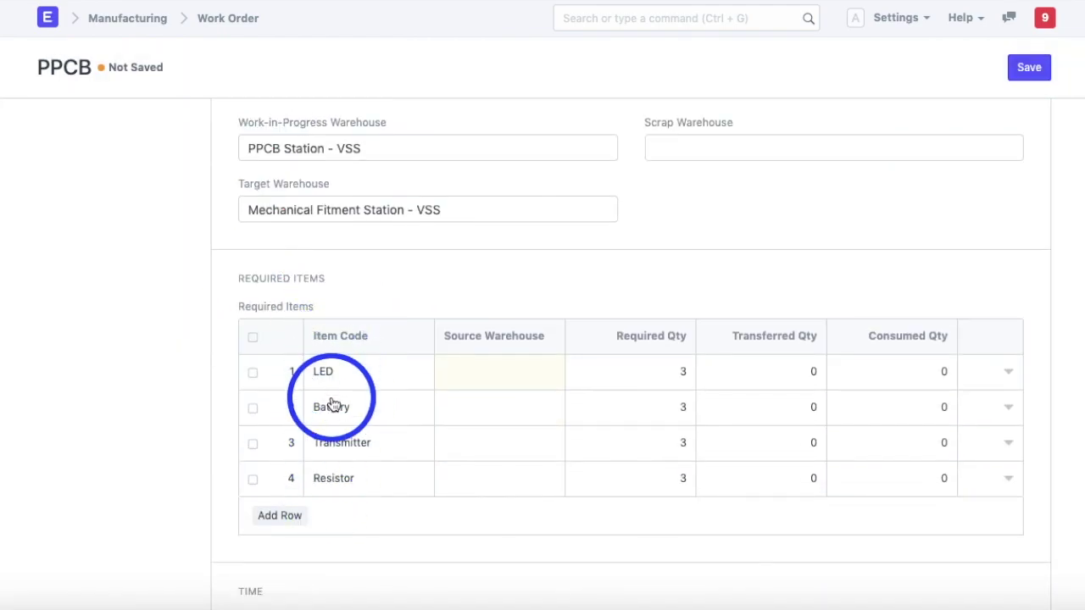
pyautogui.scroll(3, 332, 405)
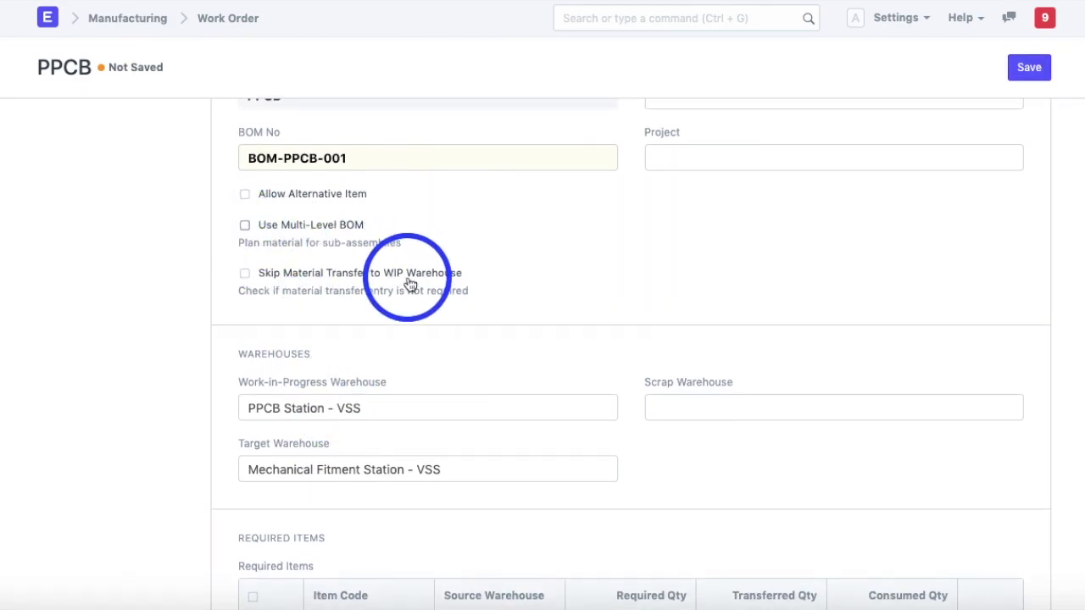
pyautogui.scroll(-2, 409, 282)
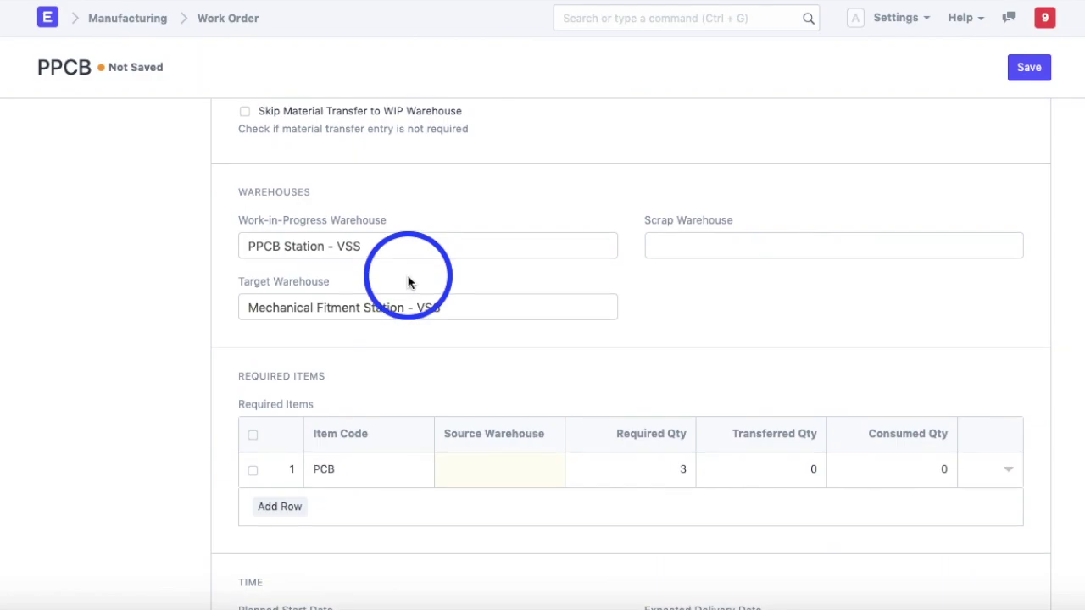
# Step: Enable Skip Material Transfer to WIP Warehouse and Backflush Raw Materials From Work-in-Progress Warehouse for the PPCB work order
pyautogui.scroll(4, 375, 484)
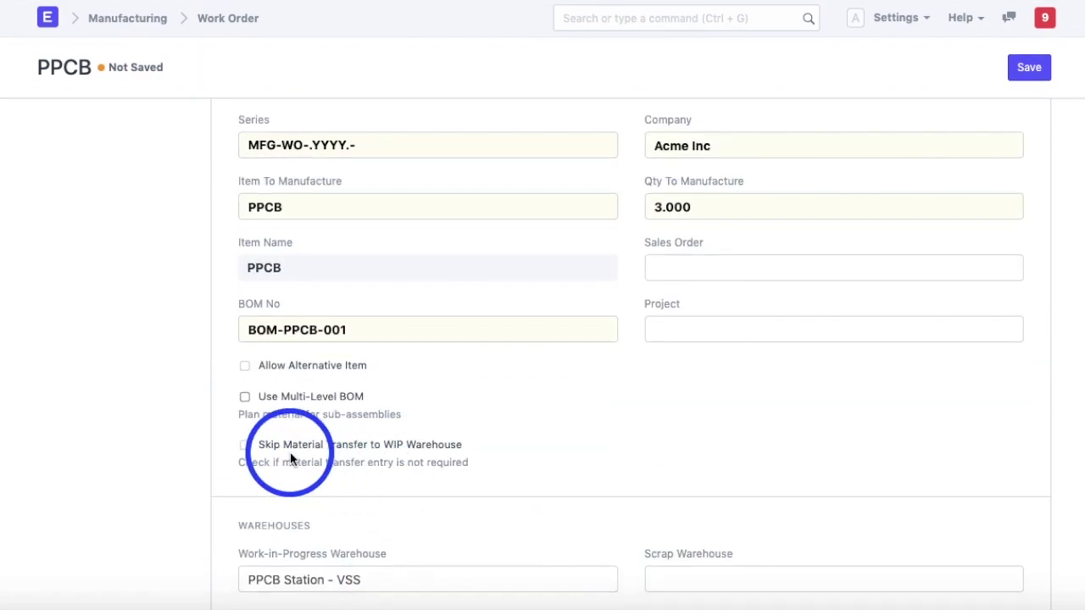
pyautogui.click(245, 446)
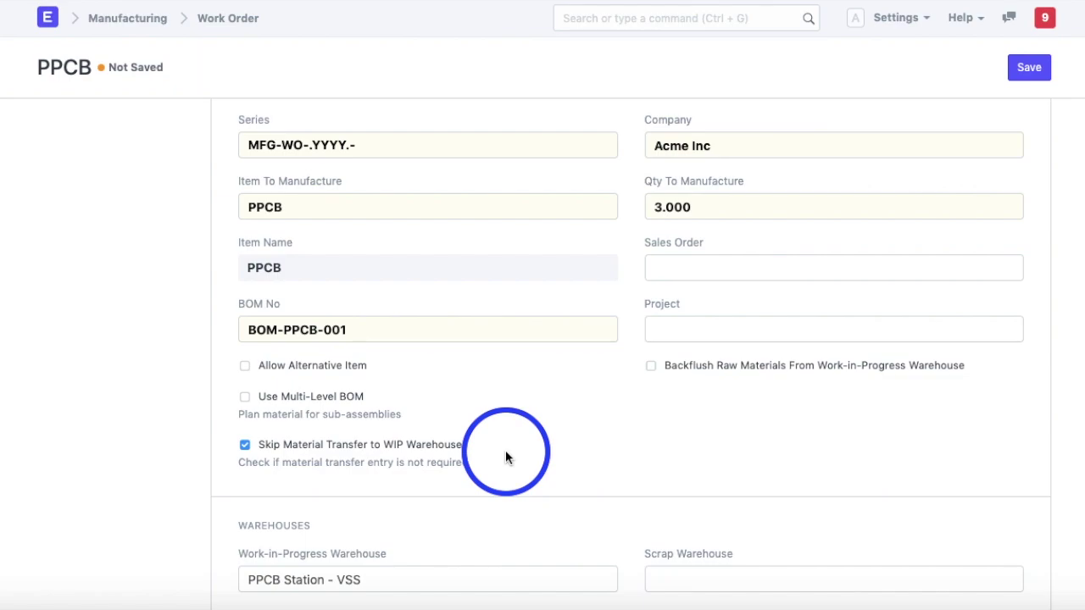
pyautogui.scroll(-3, 506, 453)
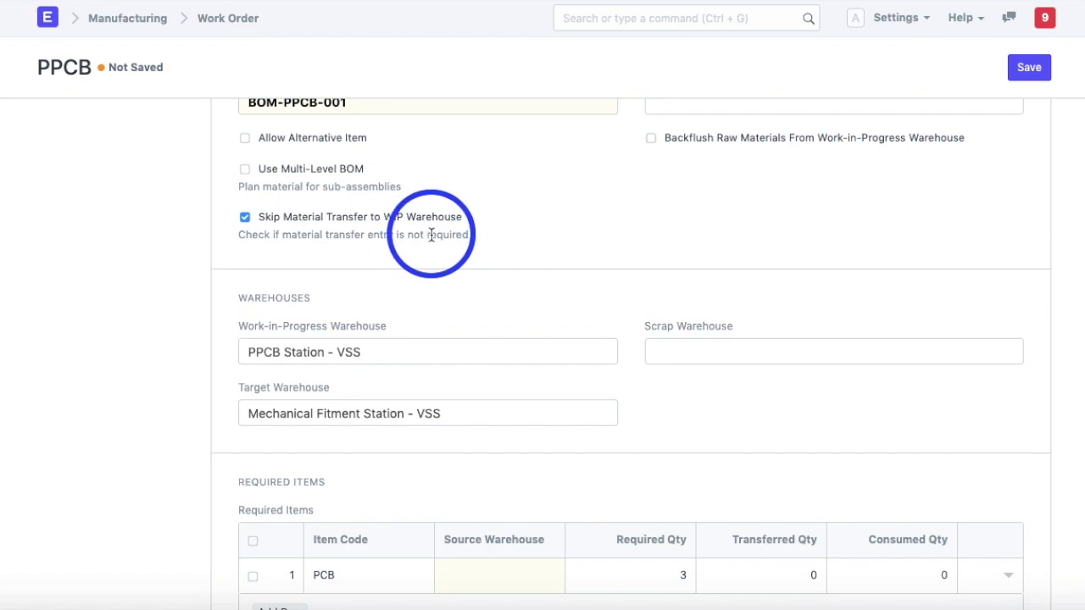
pyautogui.click(652, 138)
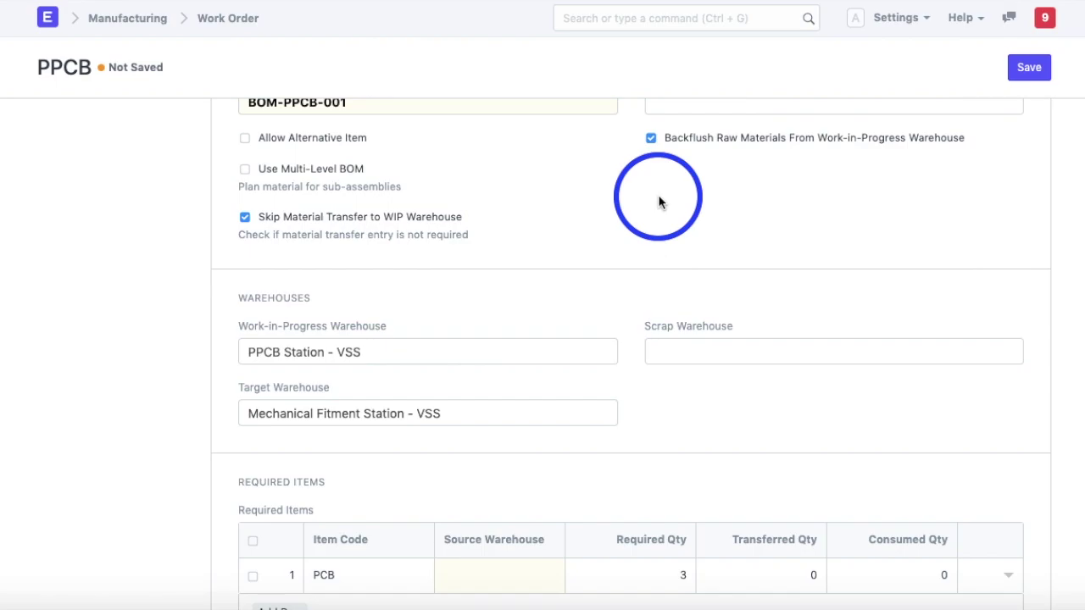
# Step: Set the source warehouse of the required PCB item to PPCB Station - VSS
pyautogui.scroll(-1, 509, 244)
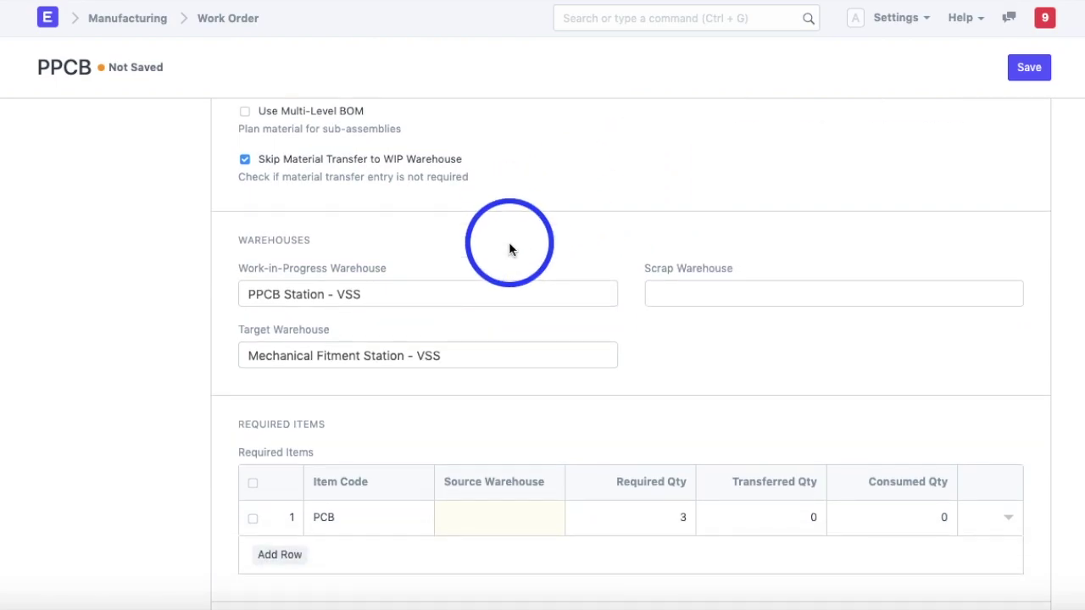
pyautogui.scroll(1, 508, 246)
pyautogui.scroll(-1, 356, 514)
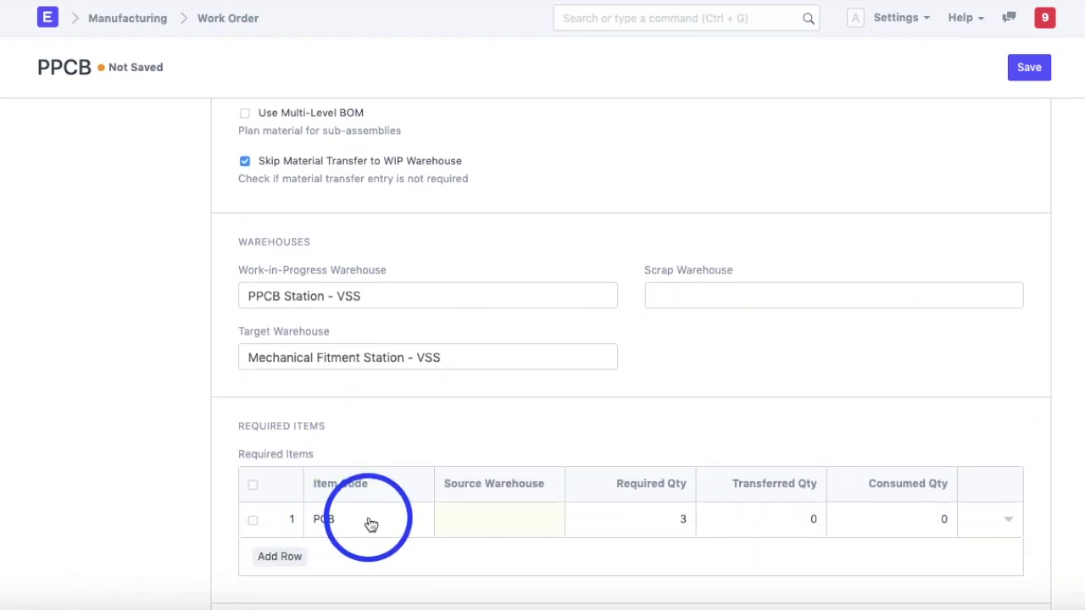
pyautogui.scroll(-1, 550, 453)
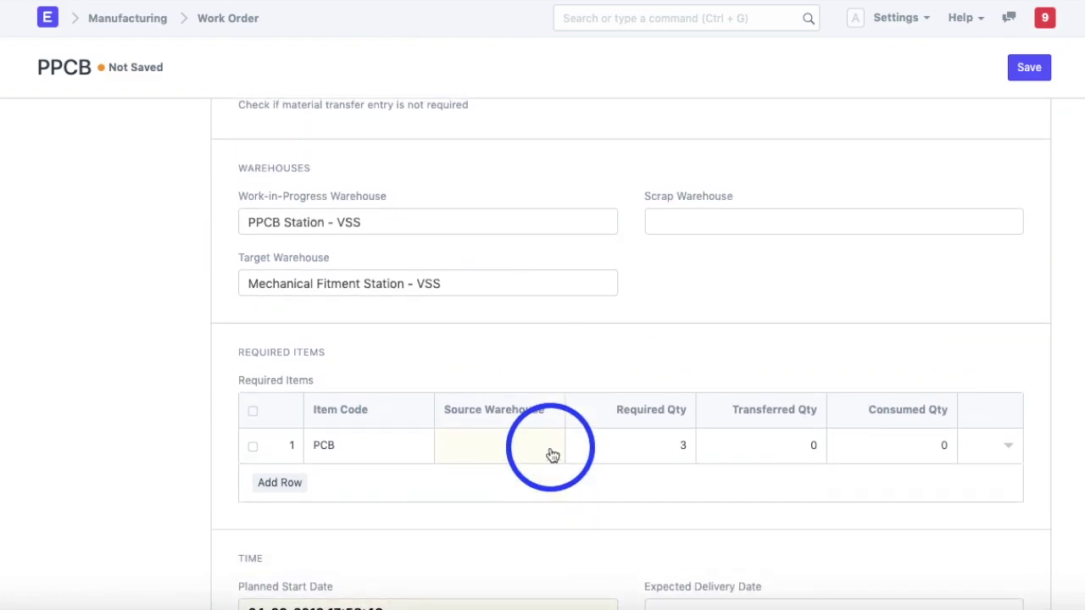
pyautogui.scroll(3, 662, 381)
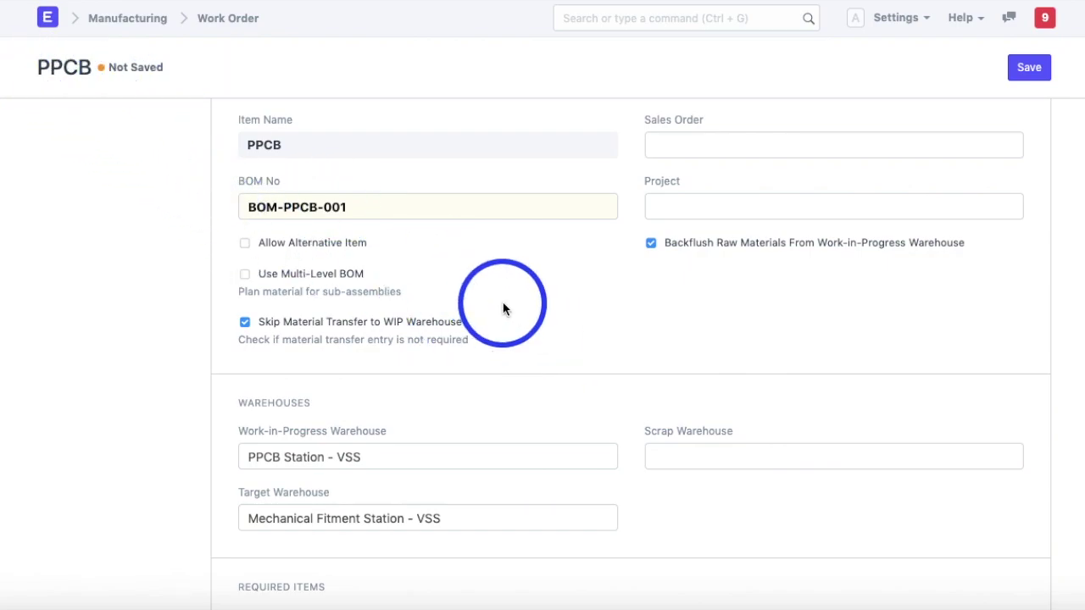
pyautogui.scroll(-4, 504, 307)
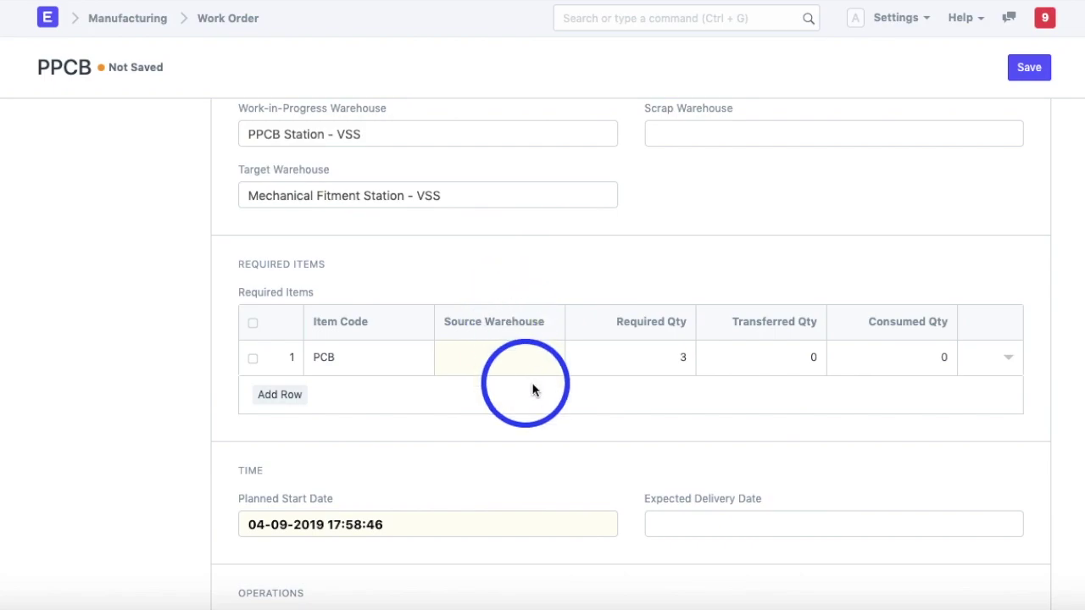
pyautogui.scroll(1, 498, 369)
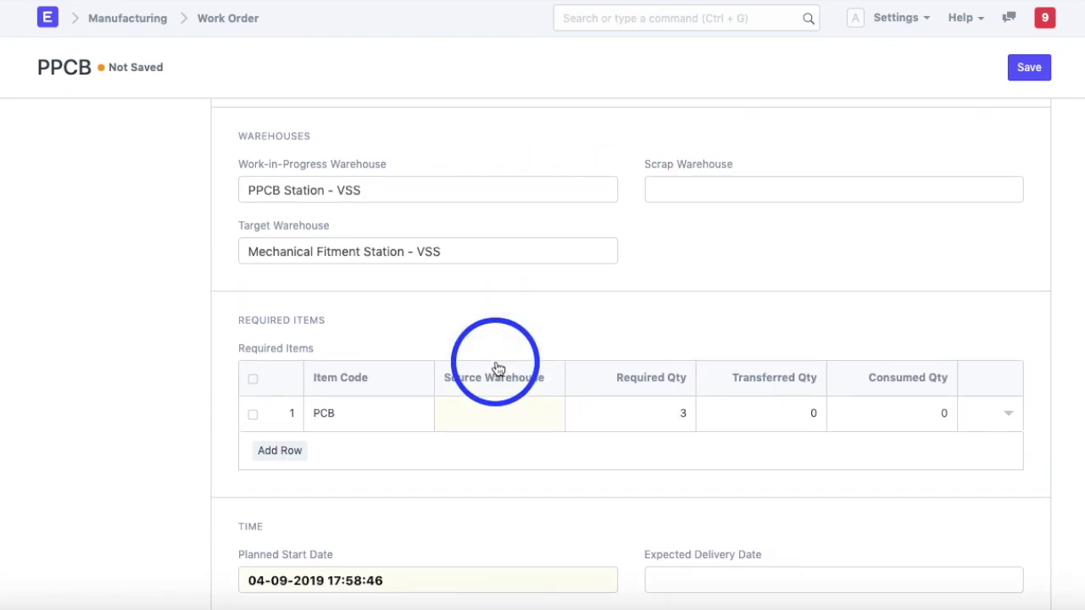
pyautogui.scroll(1, 497, 367)
pyautogui.scroll(-2, 497, 367)
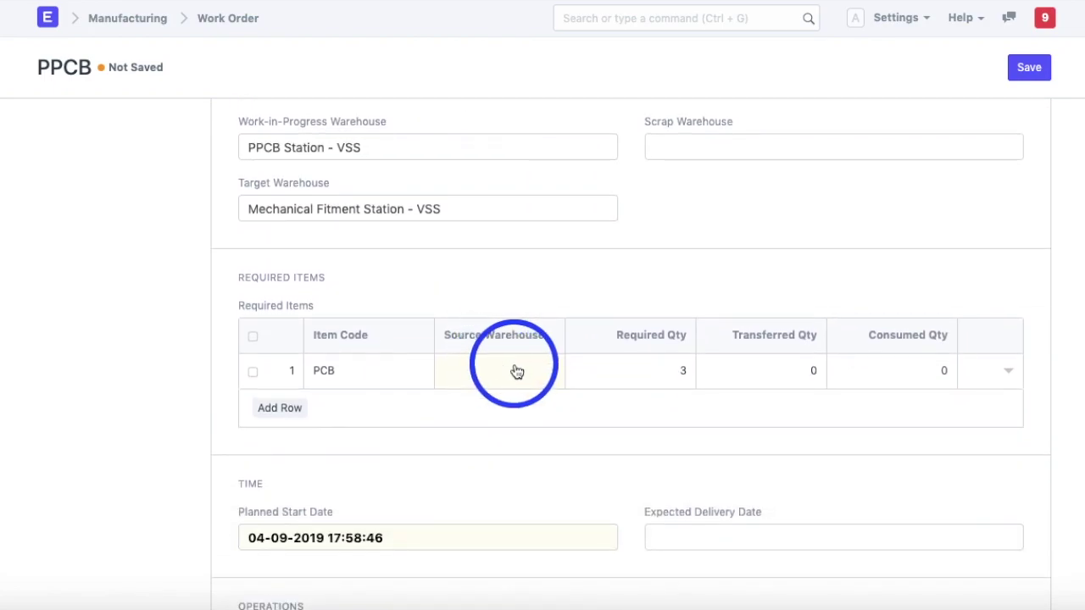
pyautogui.click(514, 368)
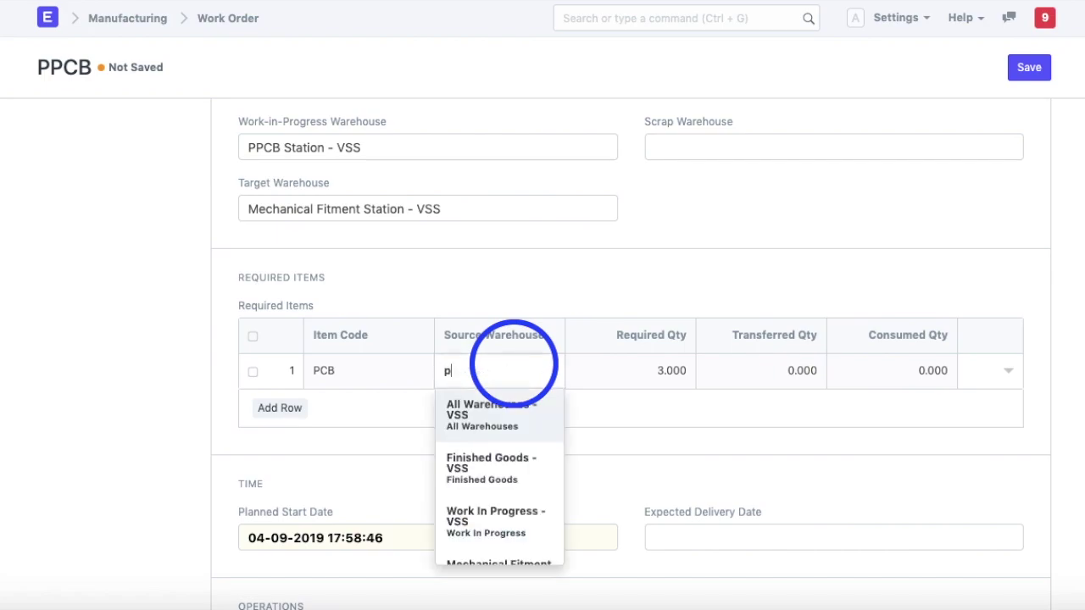
pyautogui.write('p')
pyautogui.click(492, 412)
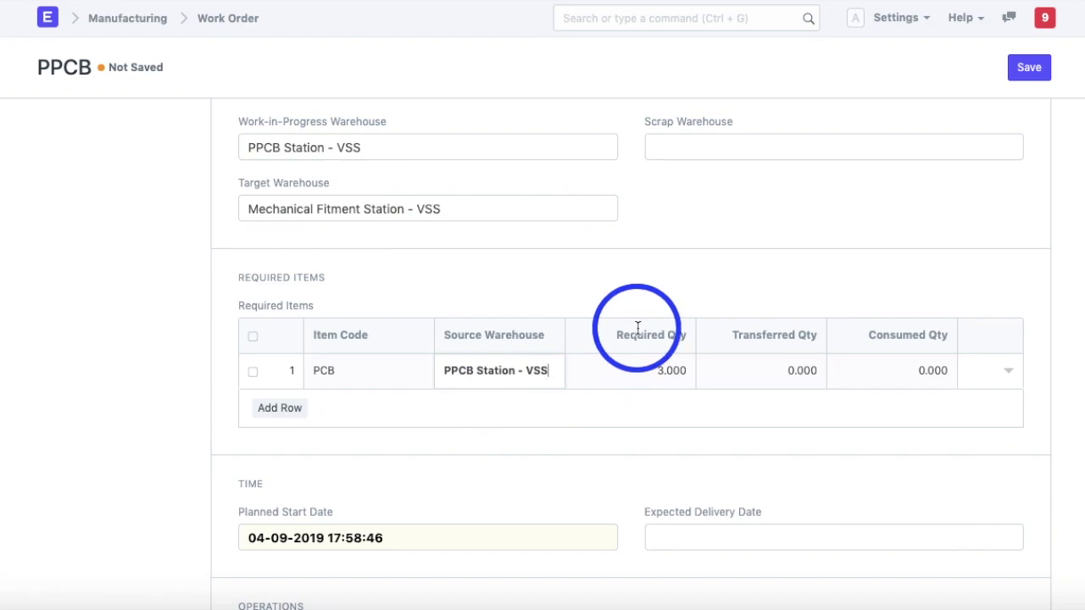
# Step: Check the PPCB work order's operations and settings, save and permanently submit it, and dismiss the job card message
pyautogui.scroll(-6, 572, 315)
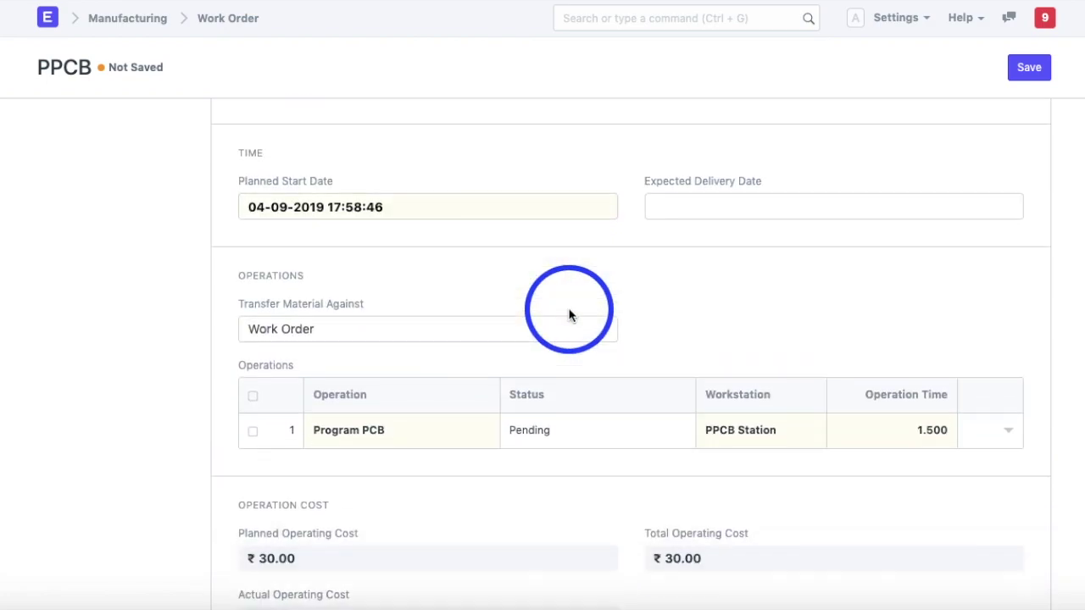
pyautogui.scroll(9, 569, 316)
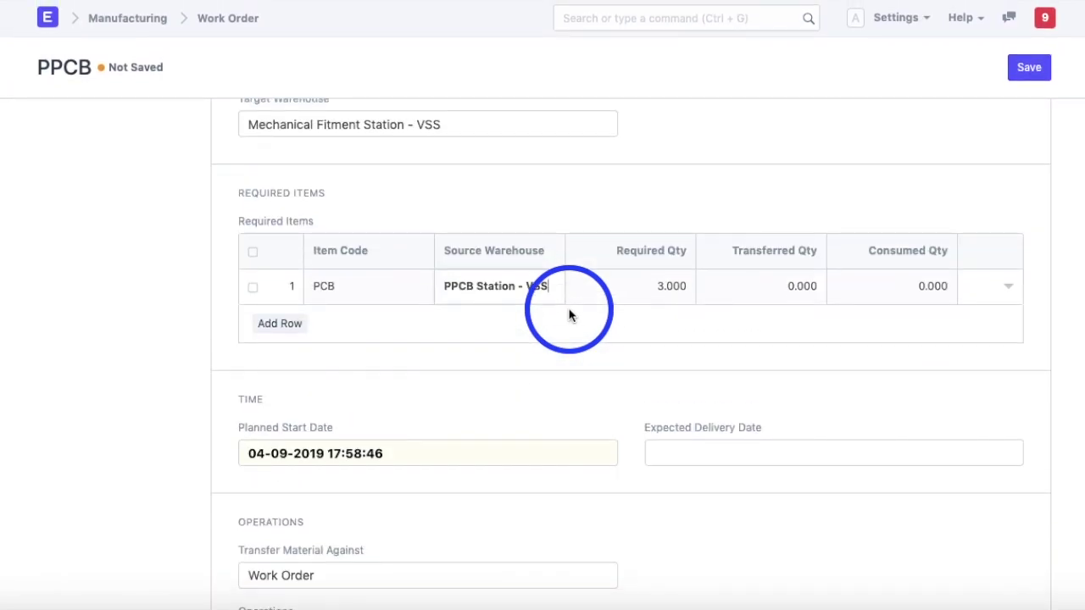
pyautogui.scroll(2, 569, 315)
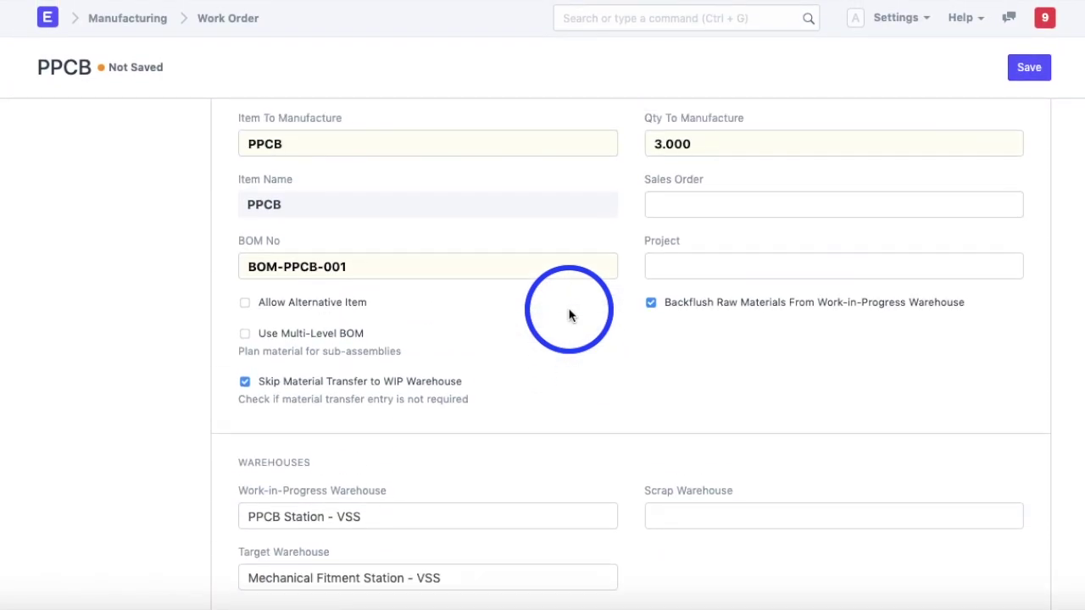
pyautogui.click(1031, 73)
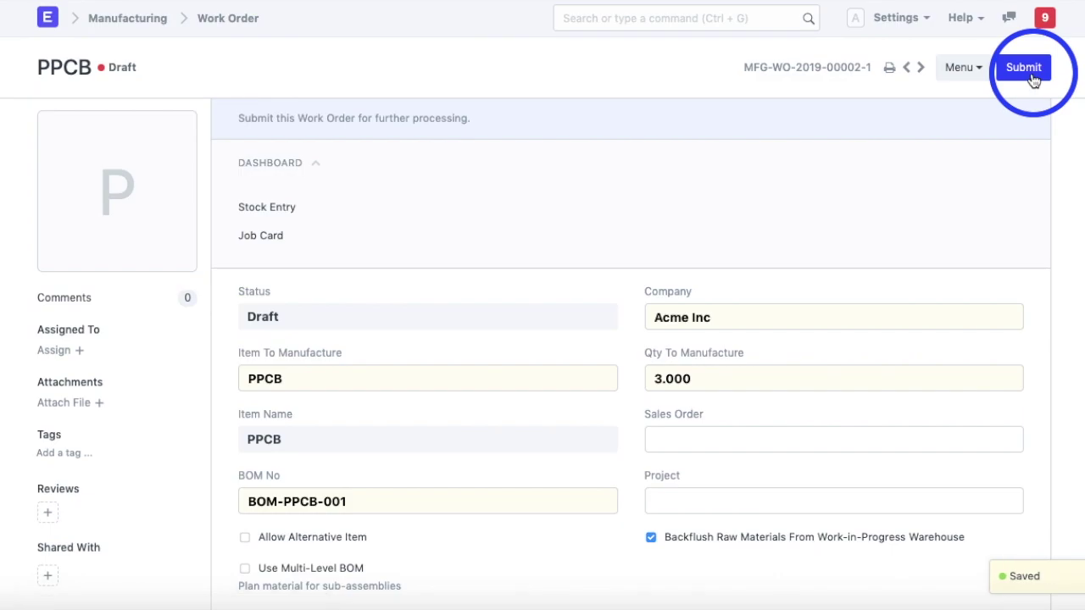
pyautogui.click(1024, 76)
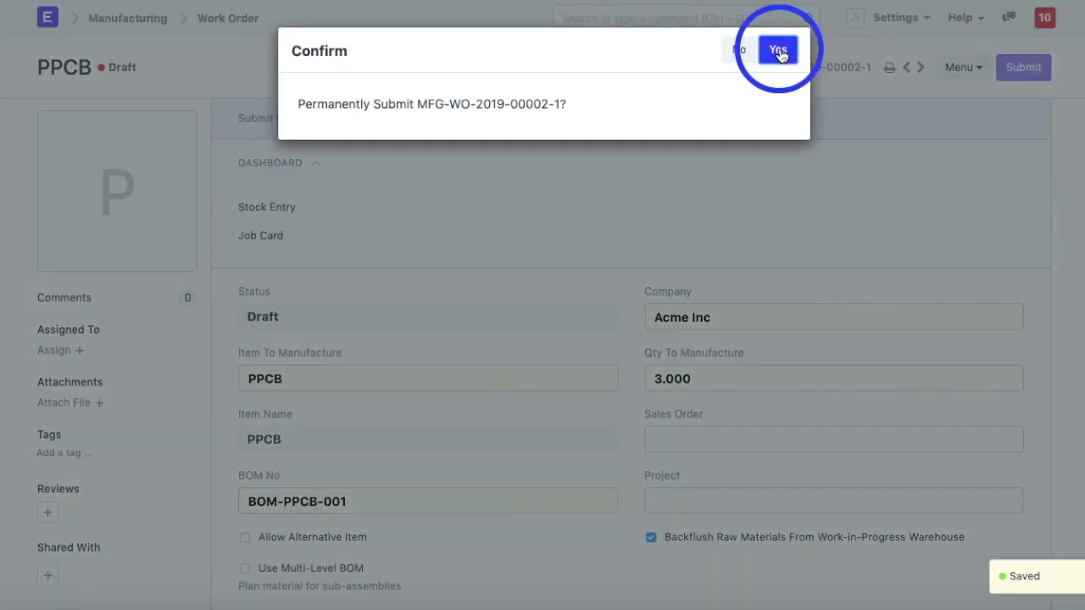
pyautogui.click(780, 46)
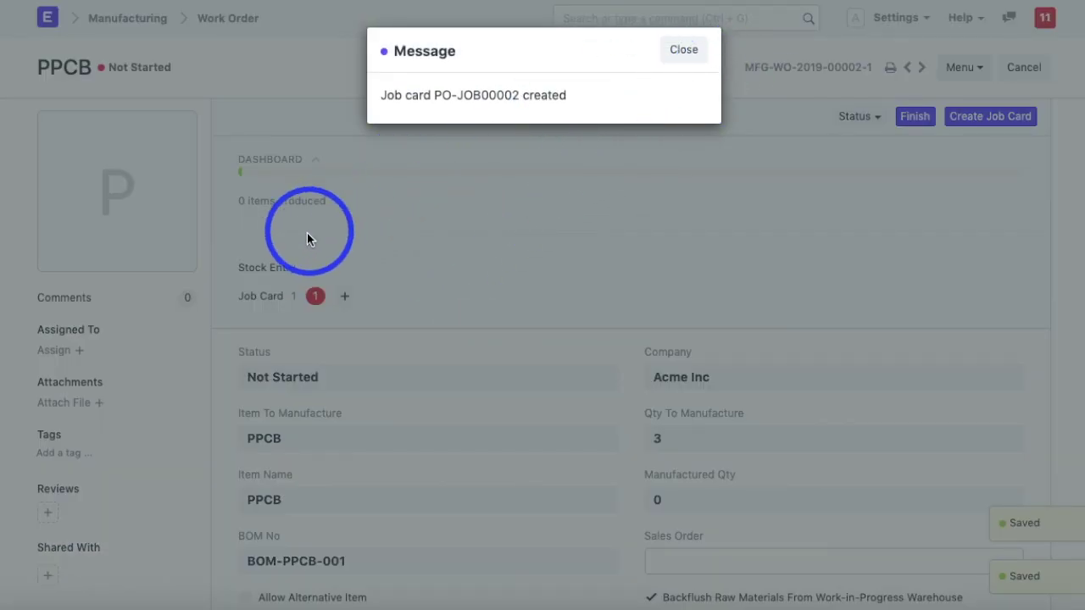
pyautogui.click(683, 49)
# Step: Open the draft Weather Sensor work order from the production plan's work orders and review its details
pyautogui.click(556, 312)
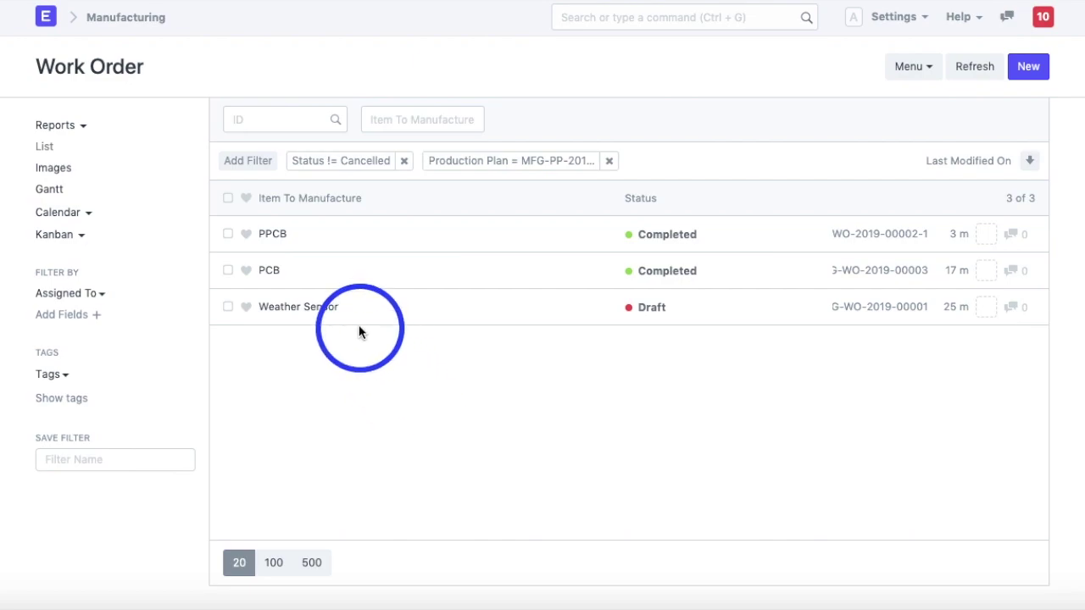
pyautogui.click(295, 311)
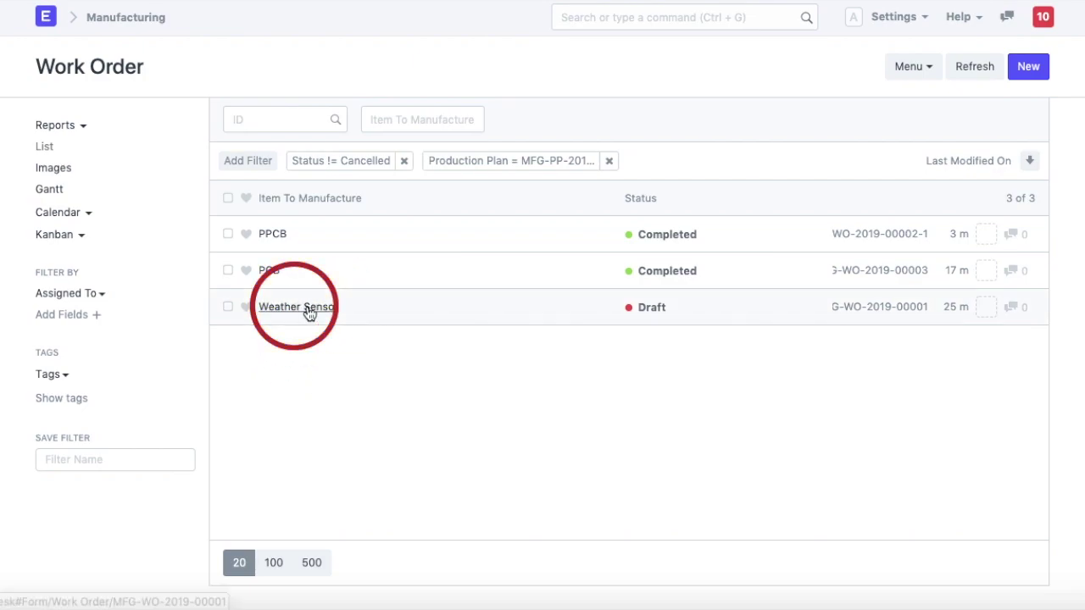
pyautogui.scroll(-1, 501, 230)
pyautogui.scroll(-2, 501, 230)
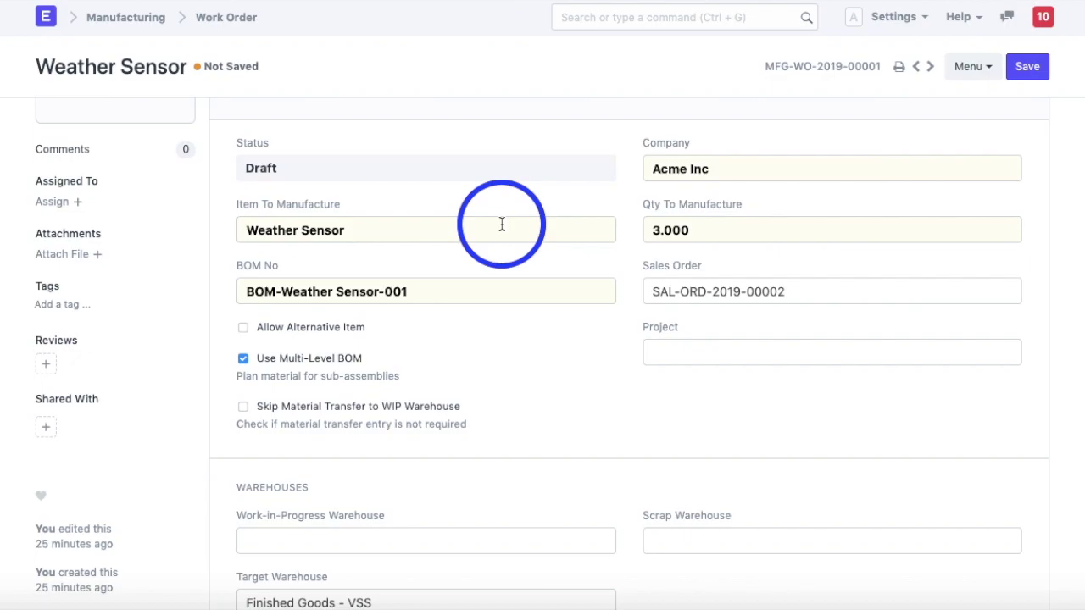
pyautogui.scroll(-3, 450, 243)
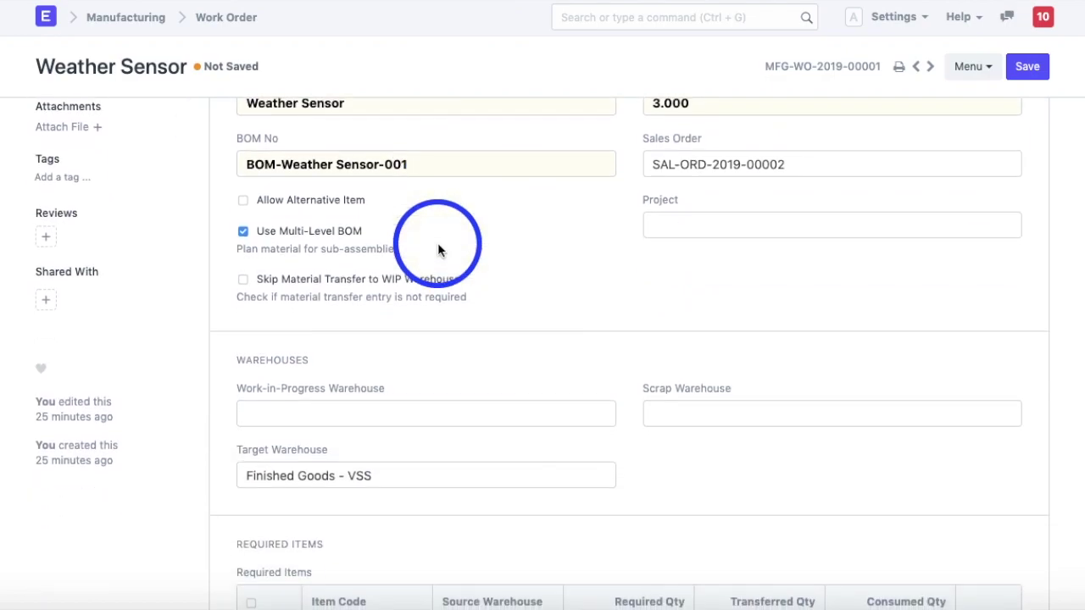
pyautogui.scroll(4, 440, 246)
pyautogui.scroll(2, 437, 242)
pyautogui.scroll(-3, 437, 242)
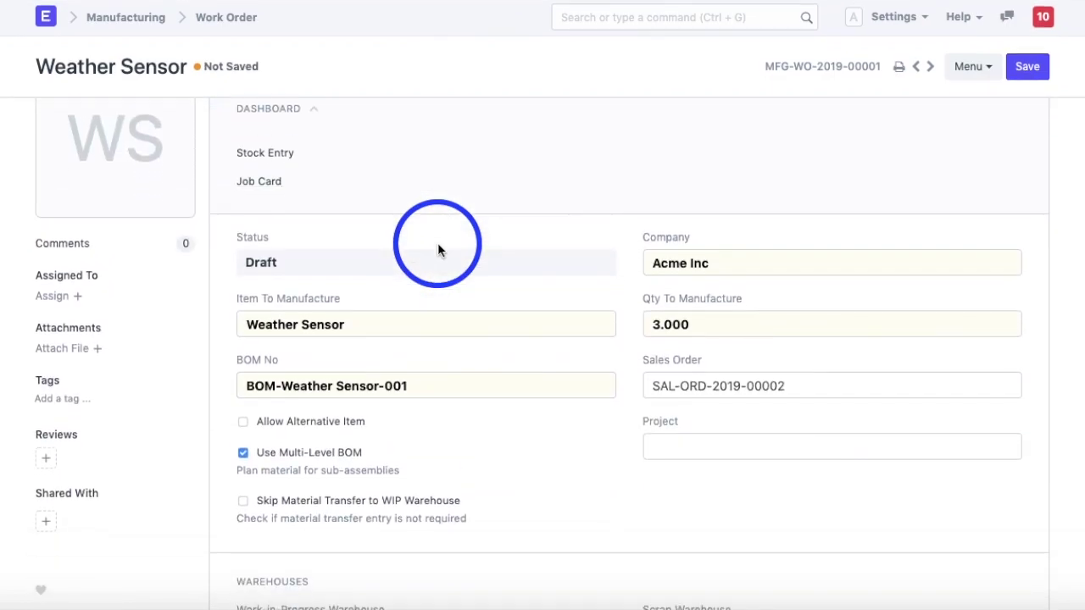
# Step: Turn off Use Multi-Level BOM for the Weather Sensor work order and check its required items
pyautogui.scroll(-1, 438, 244)
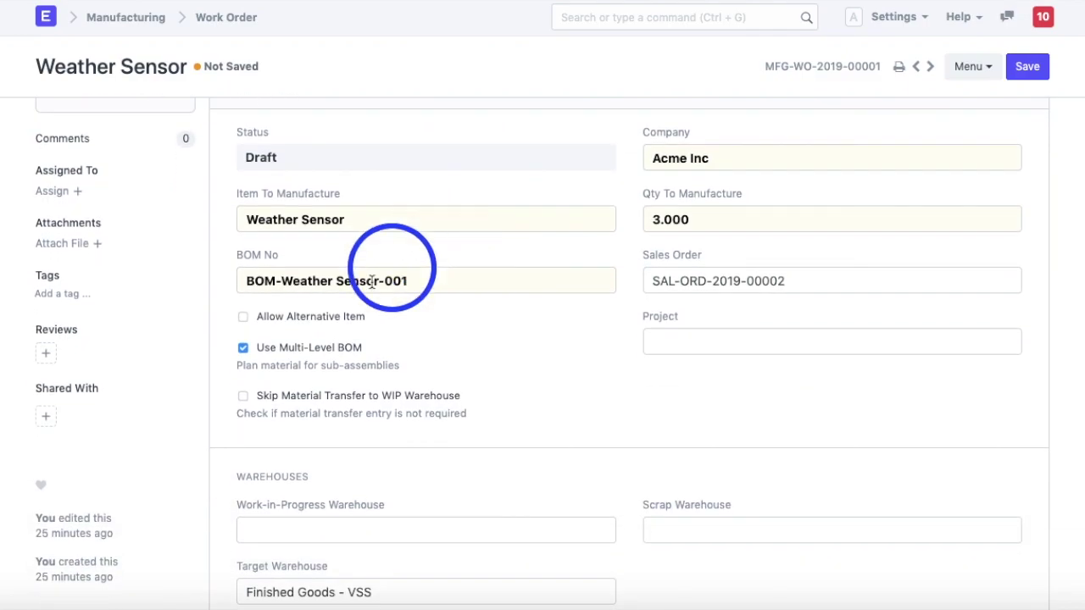
pyautogui.click(243, 349)
pyautogui.scroll(-5, 433, 329)
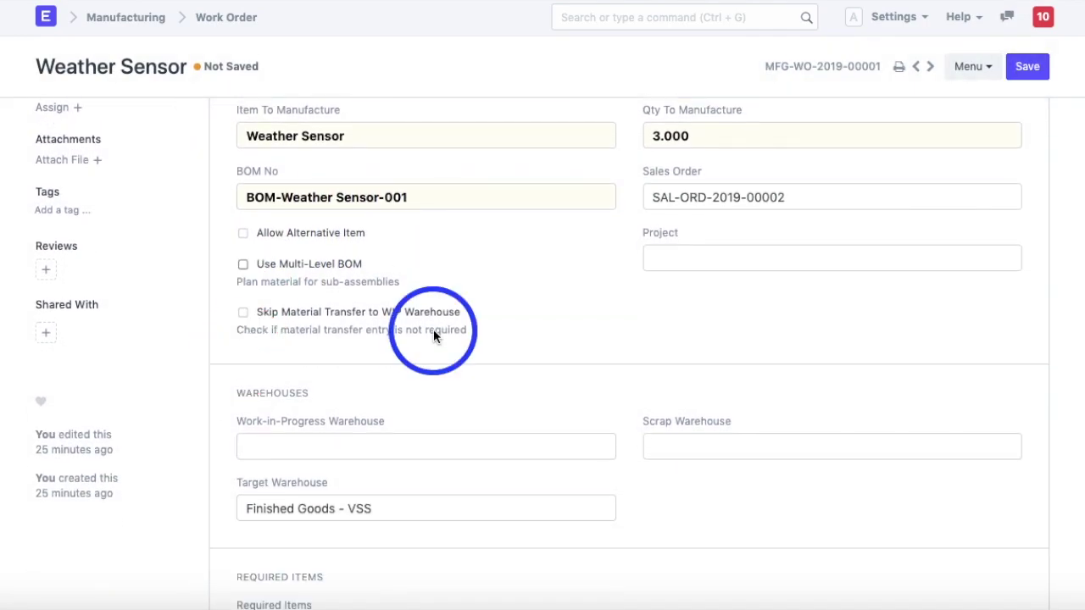
pyautogui.scroll(-2, 435, 331)
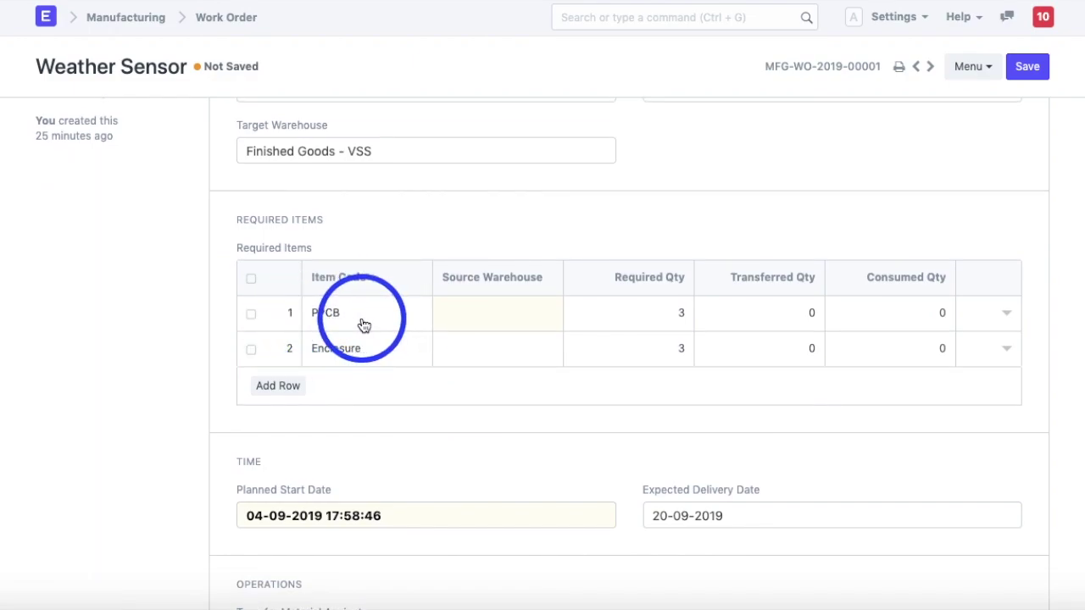
# Step: Set the Weather Sensor work order's work-in-progress warehouse to Mechanical Fitment Station - VSS
pyautogui.scroll(5, 363, 325)
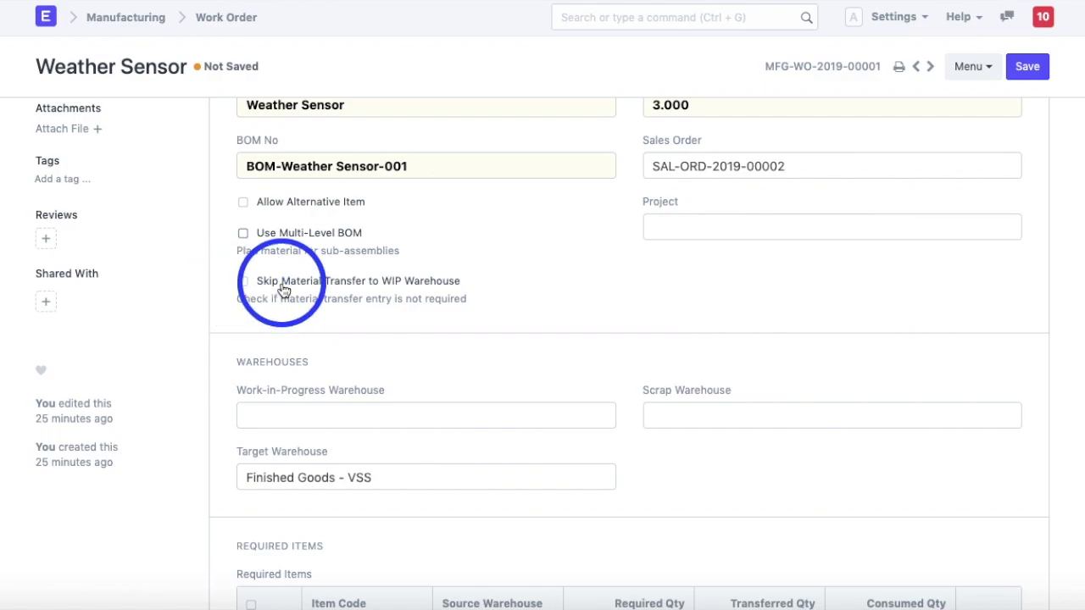
pyautogui.scroll(-4, 379, 288)
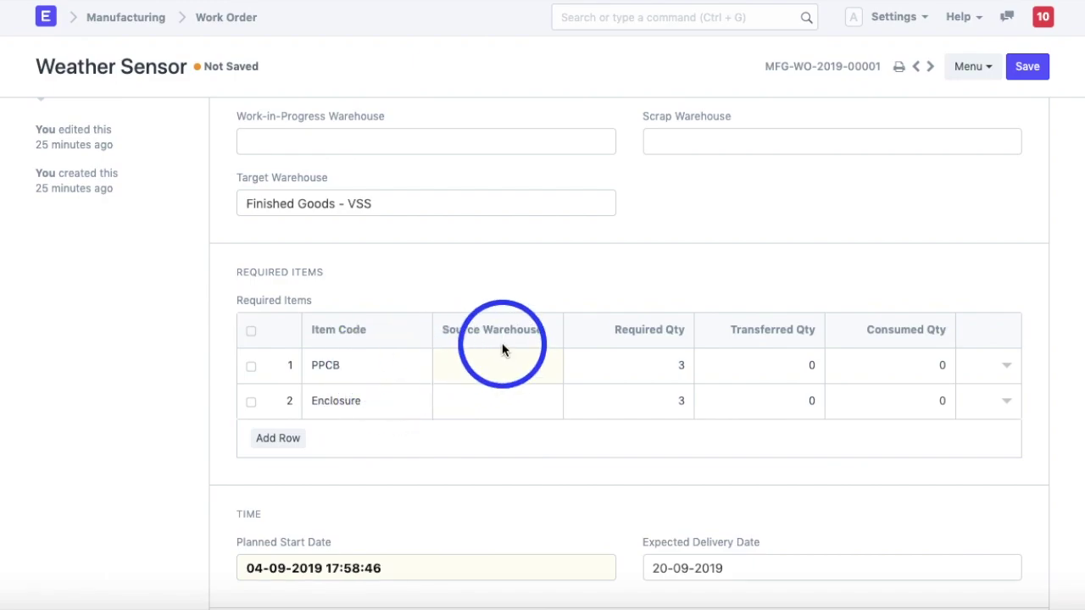
pyautogui.click(370, 141)
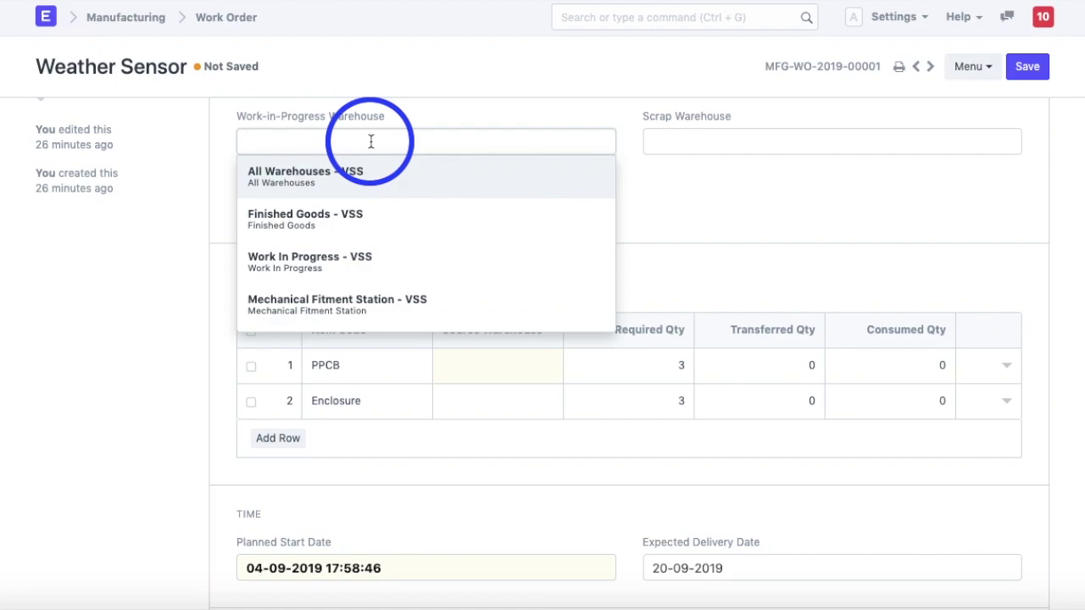
pyautogui.click(329, 320)
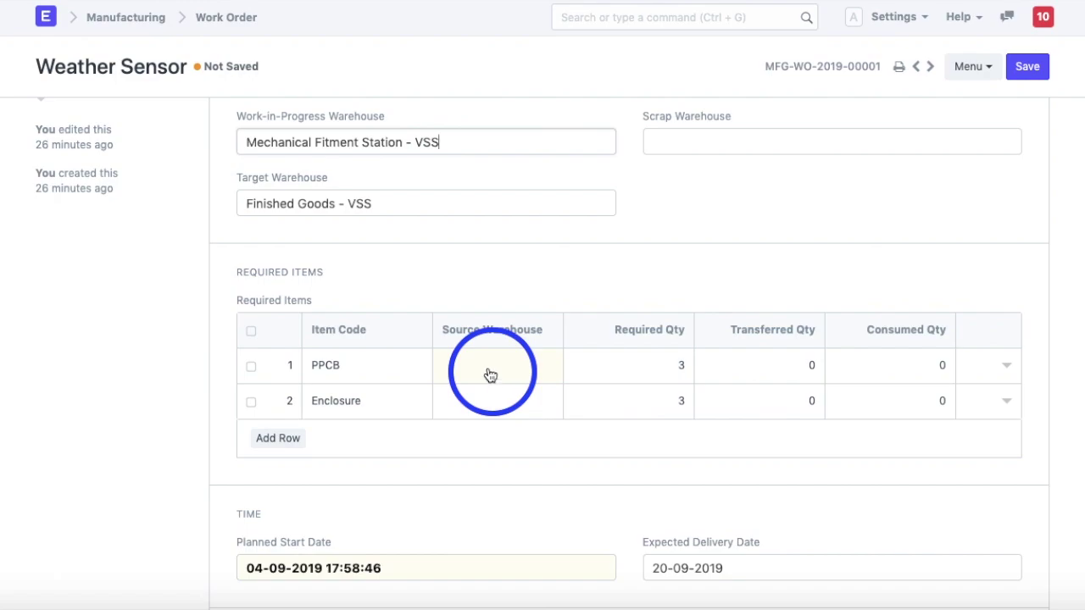
# Step: Set the required items' source warehouses to Mechanical Fitment Station - VSS for PPCB and Stores - VSS for Enclosure
pyautogui.click(457, 366)
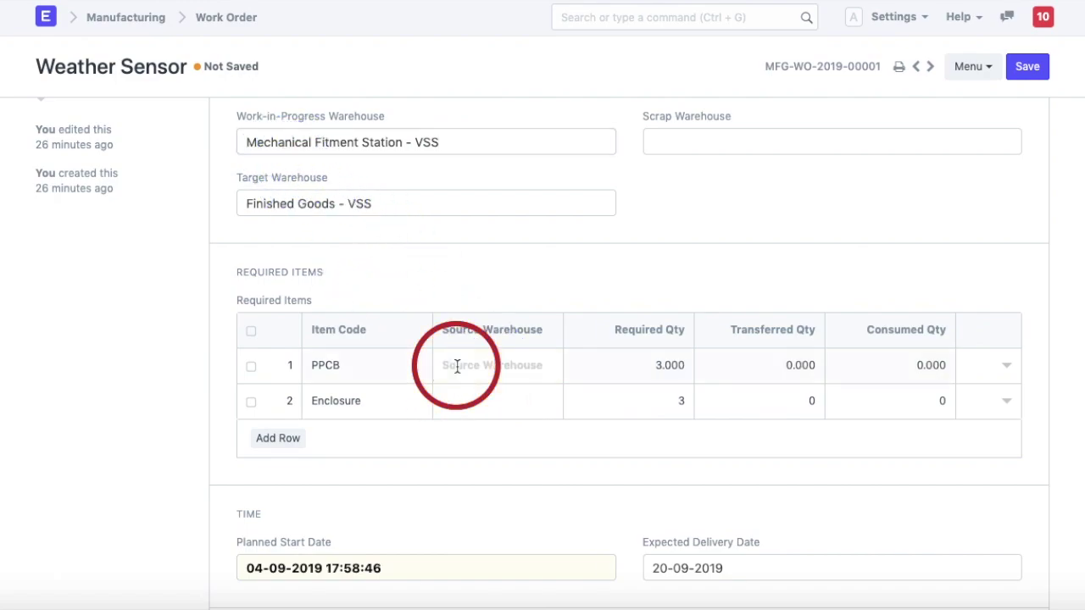
pyautogui.write('me')
pyautogui.press('Return')
pyautogui.click(496, 411)
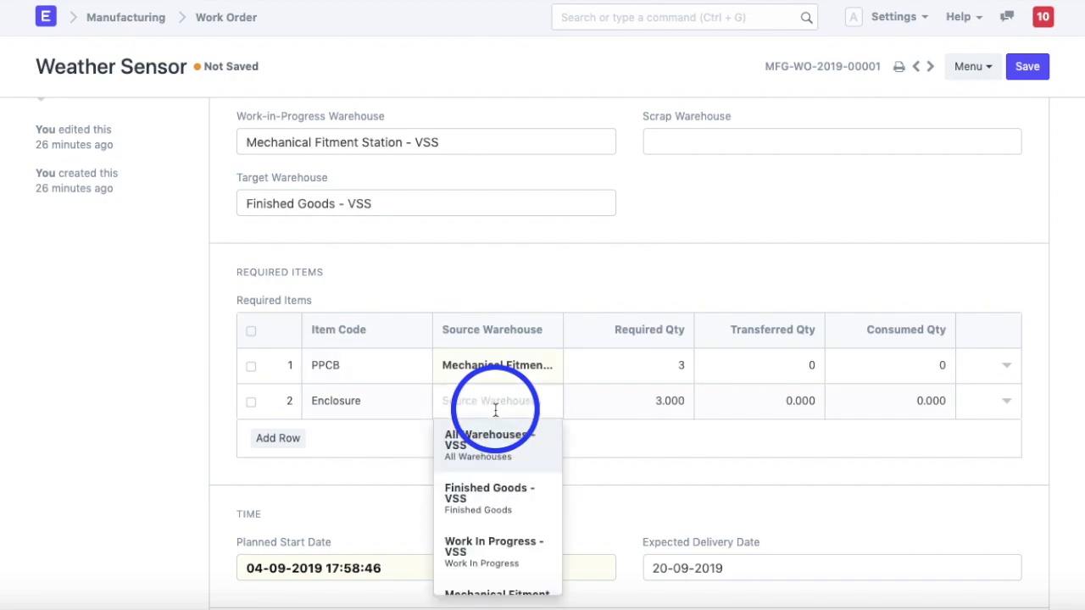
pyautogui.write('st')
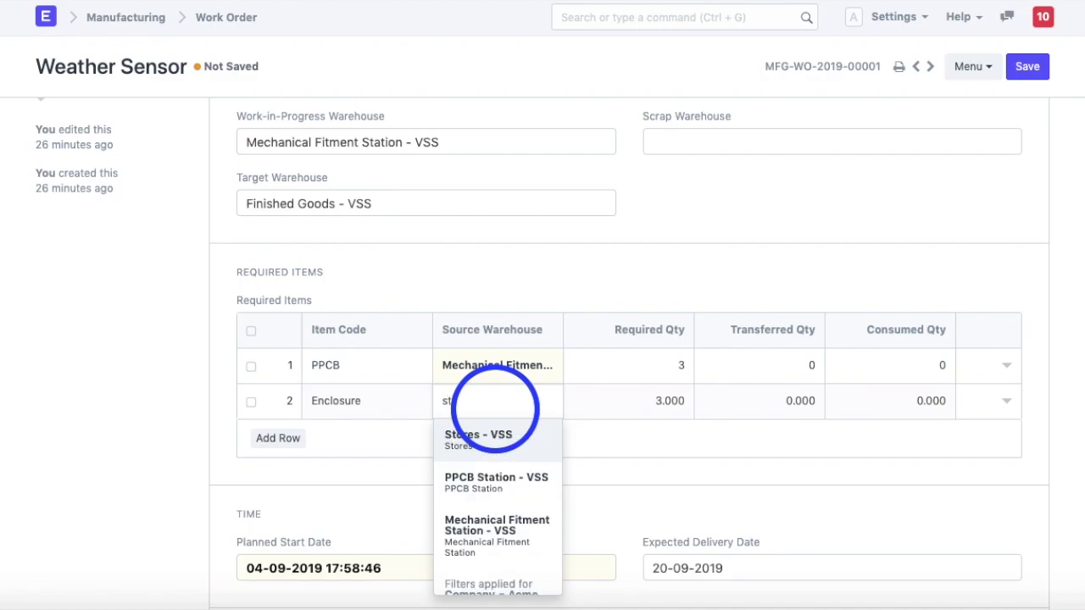
pyautogui.click(477, 452)
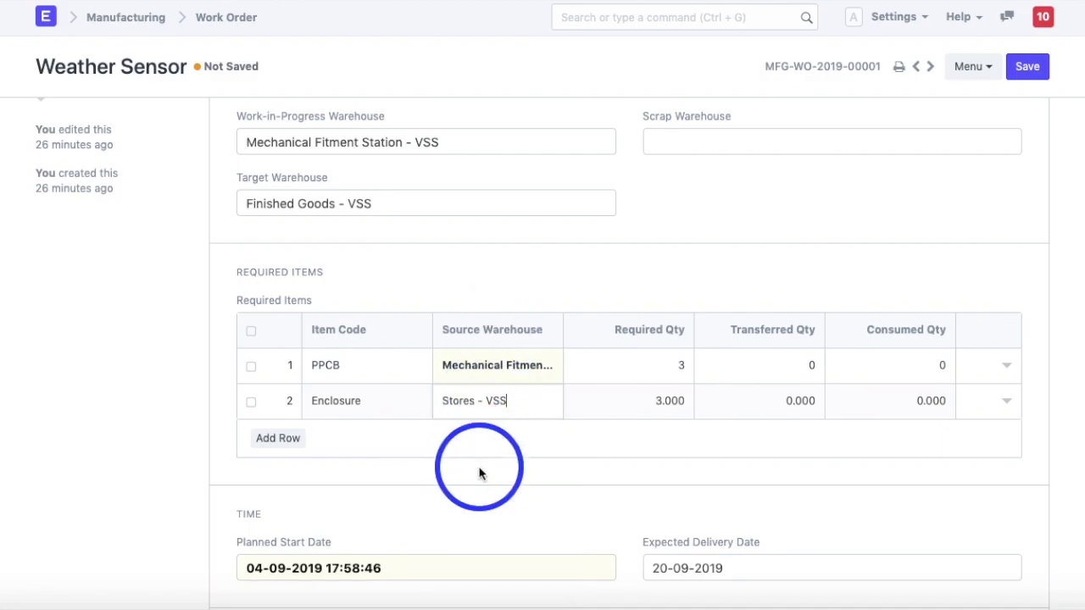
# Step: Check the Weather Sensor work order's operations and operation cost, and save the order
pyautogui.scroll(-5, 679, 320)
pyautogui.scroll(-6, 678, 320)
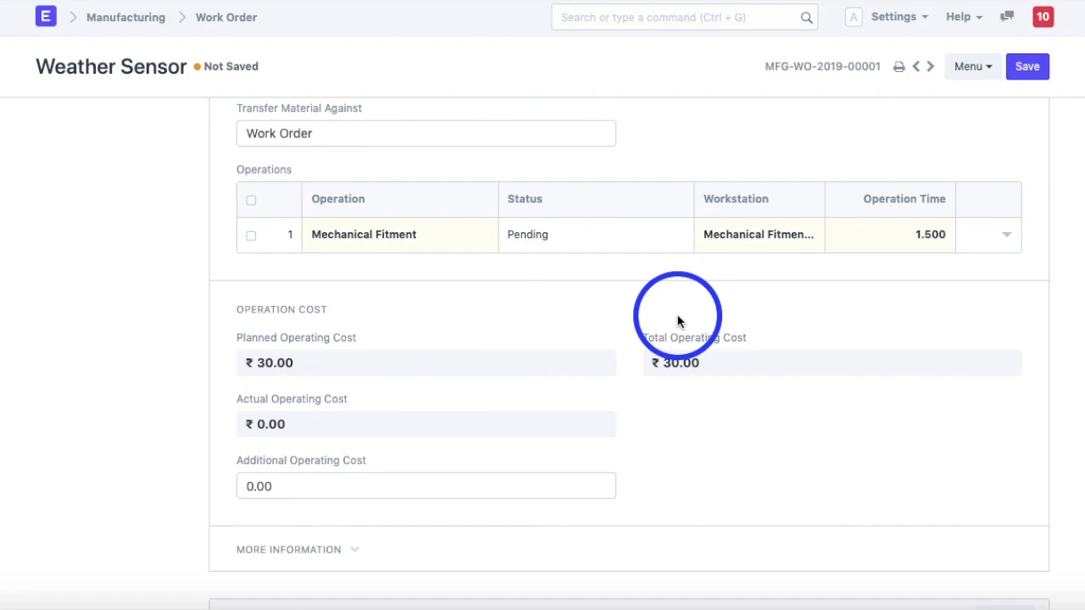
pyautogui.scroll(12, 678, 320)
pyautogui.scroll(3, 678, 320)
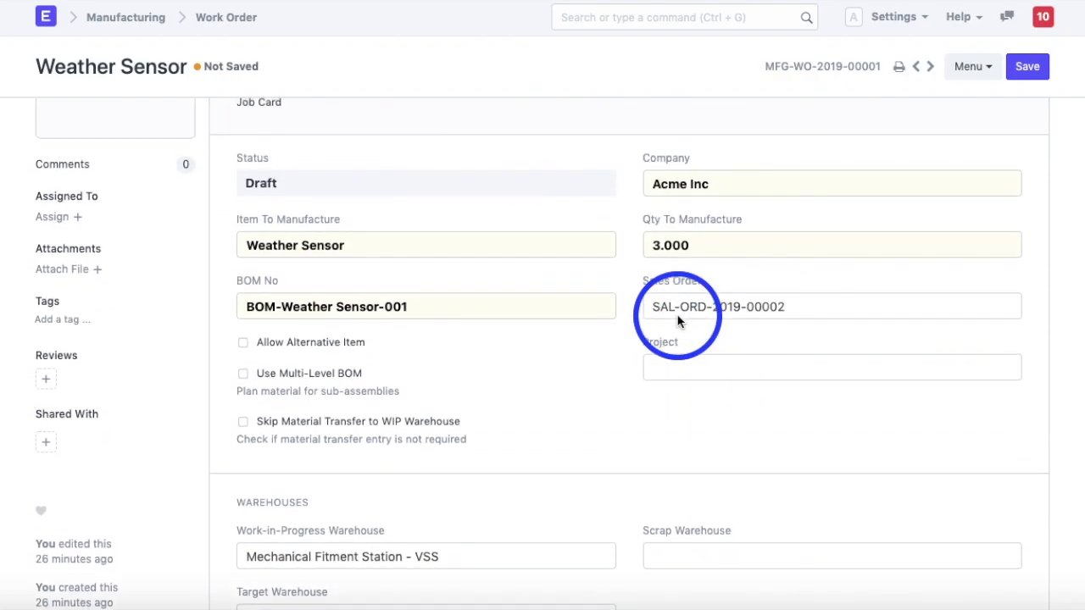
pyautogui.click(1027, 67)
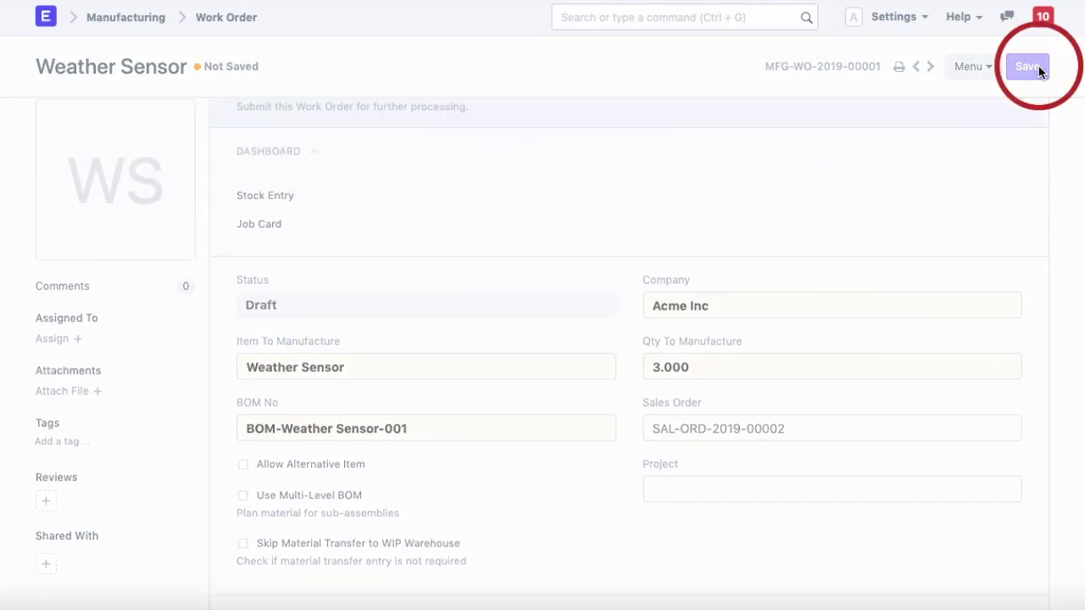
# Step: Recheck the saved Weather Sensor work order, permanently submit it, and dismiss the job card message
pyautogui.scroll(-5, 640, 314)
pyautogui.scroll(-3, 640, 315)
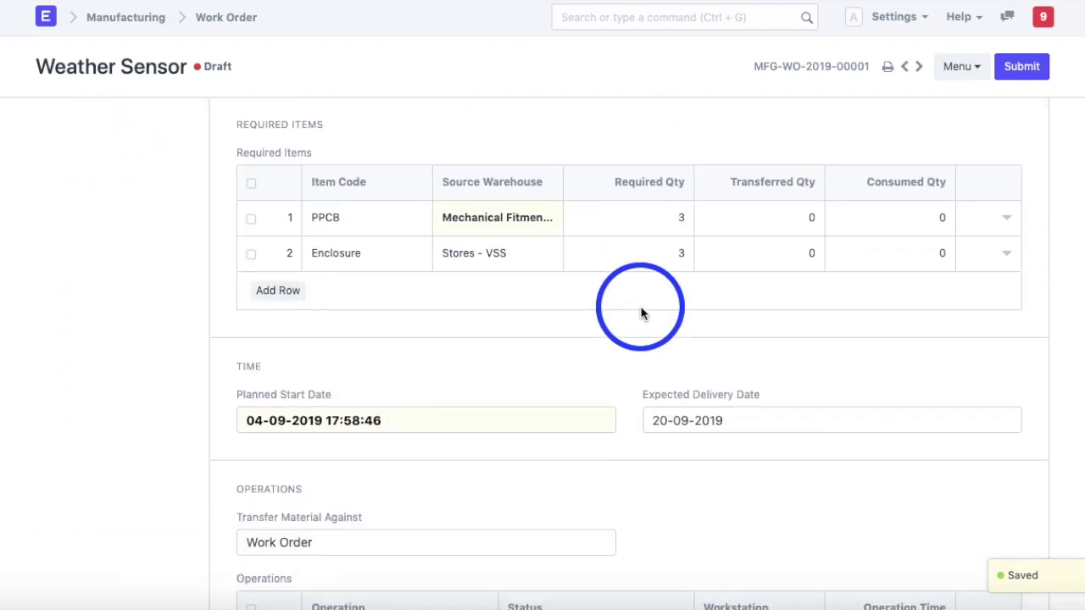
pyautogui.scroll(-4, 642, 312)
pyautogui.scroll(10, 642, 312)
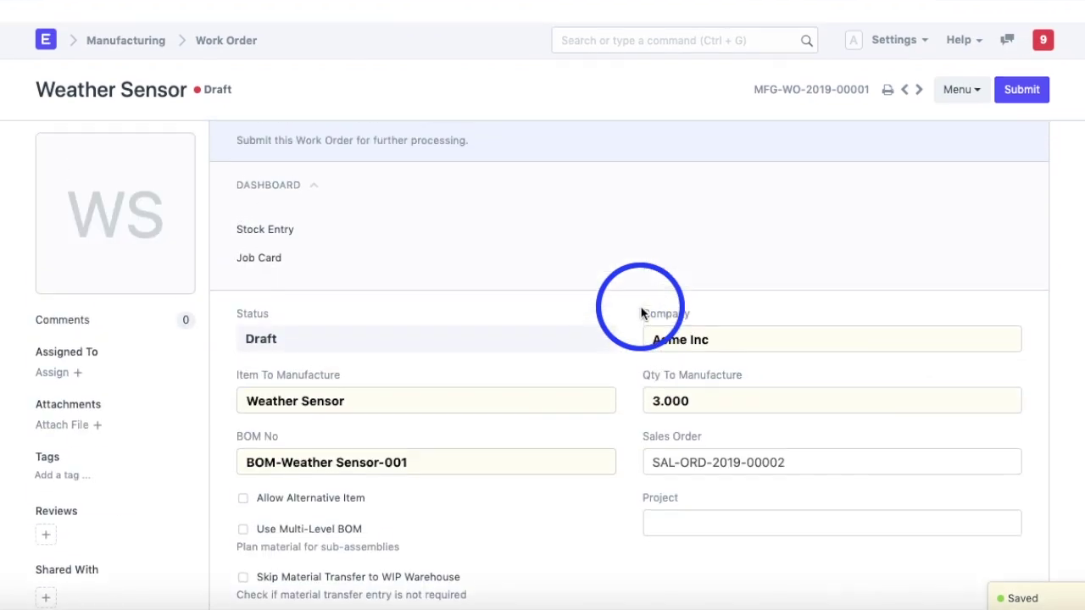
pyautogui.click(1025, 71)
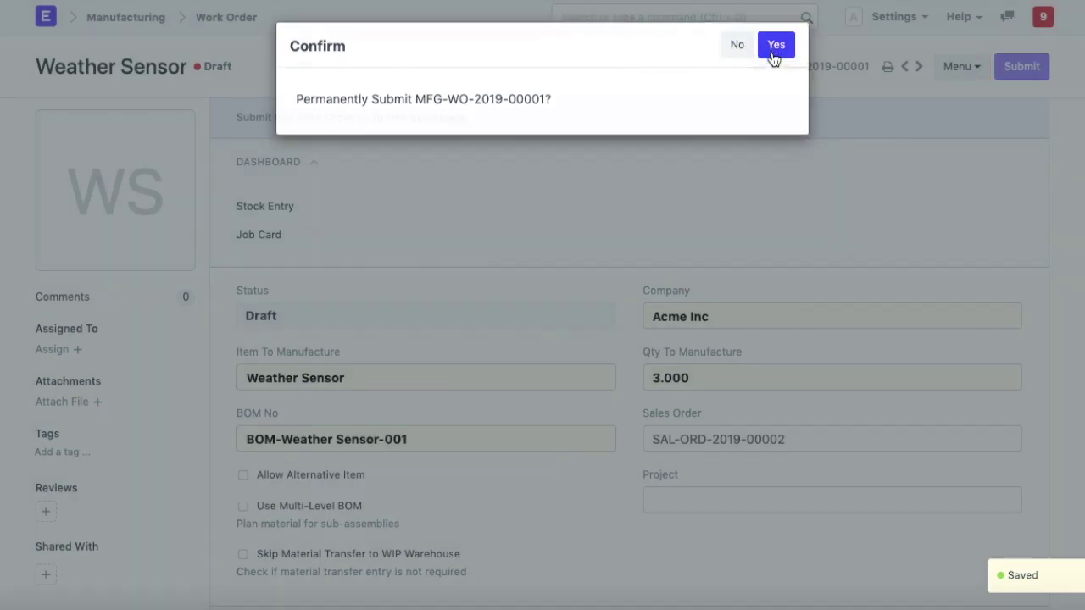
pyautogui.click(773, 57)
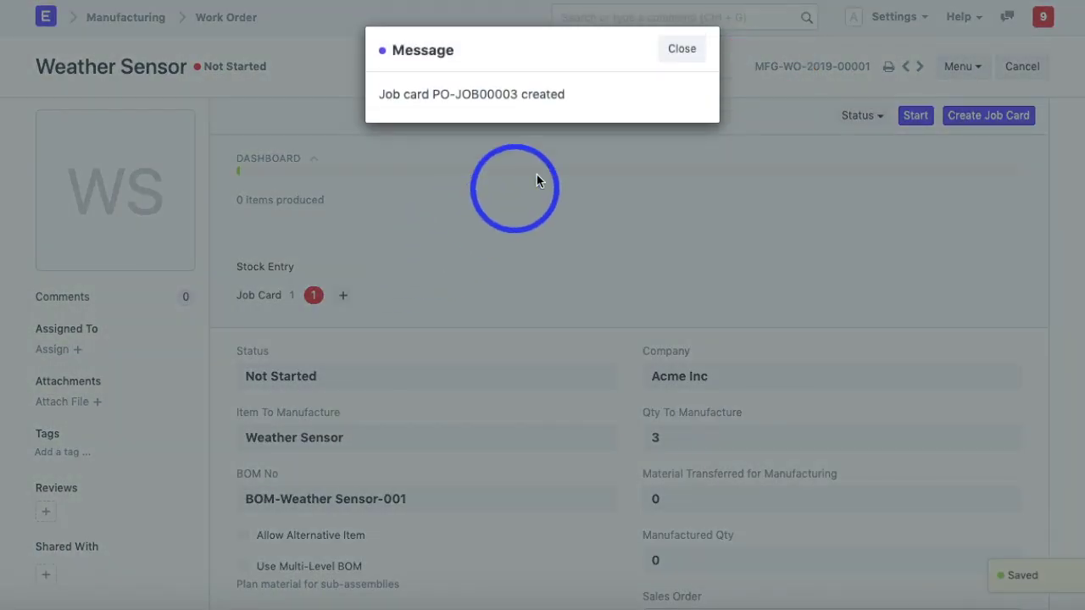
pyautogui.click(686, 52)
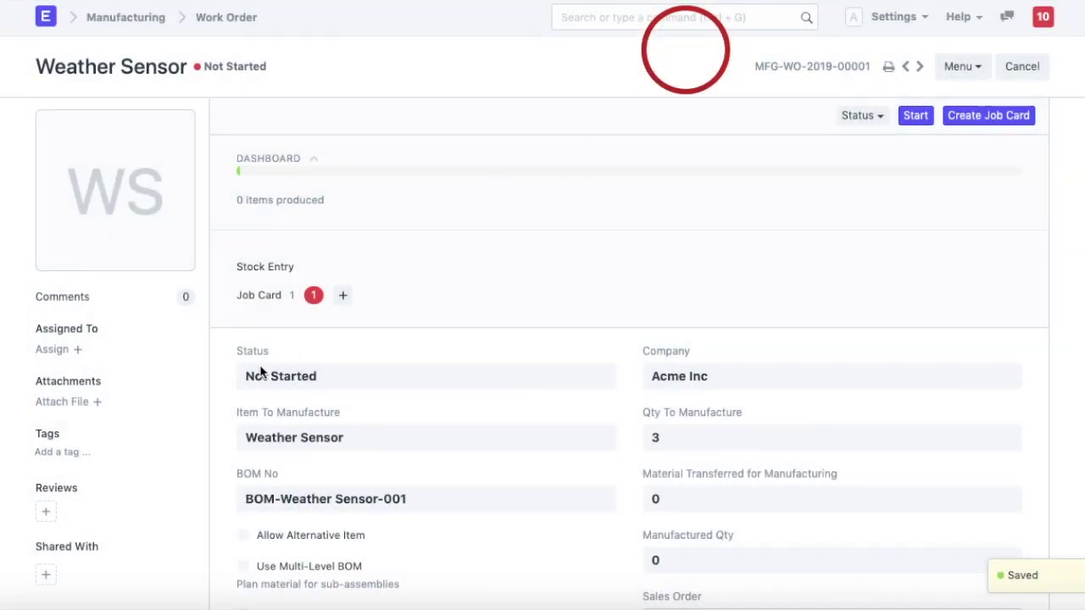
# Step: Start the Weather Sensor work order by creating a material transfer for manufacture with a quantity of 3
pyautogui.click(266, 308)
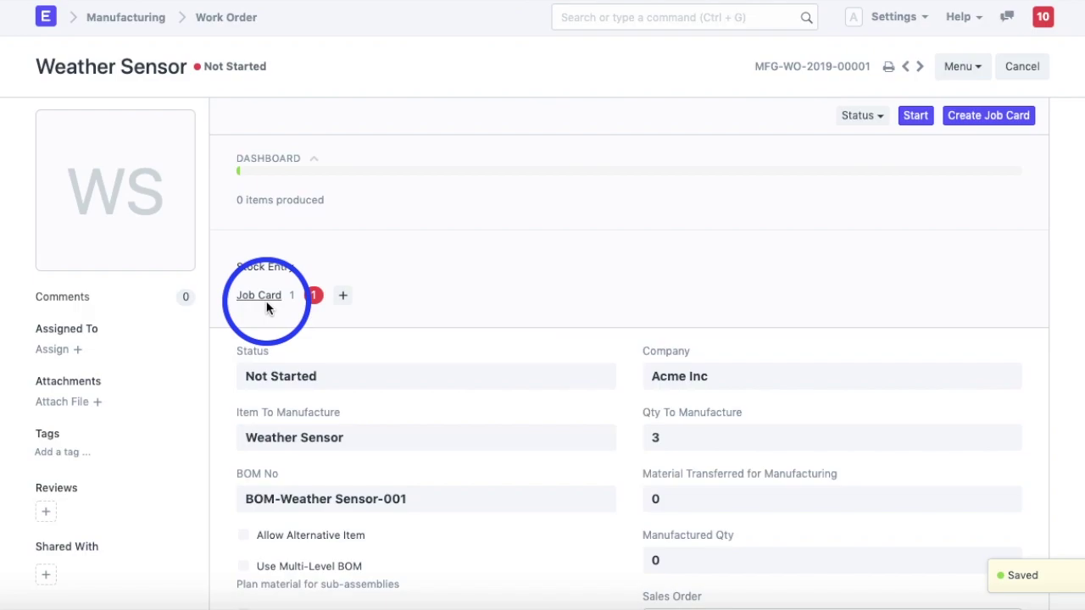
pyautogui.scroll(-10, 575, 254)
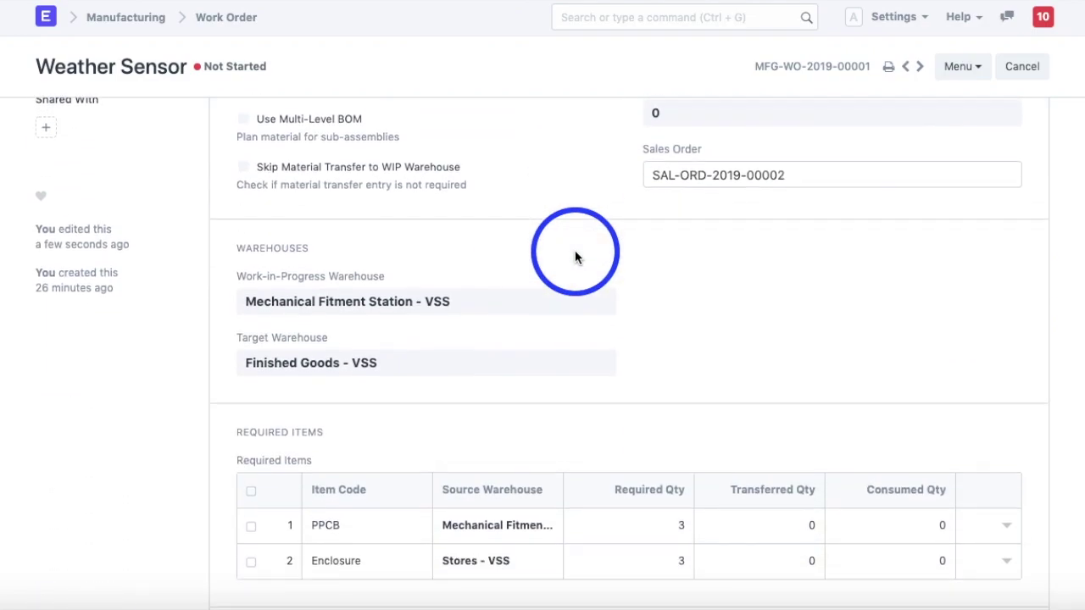
pyautogui.scroll(11, 575, 254)
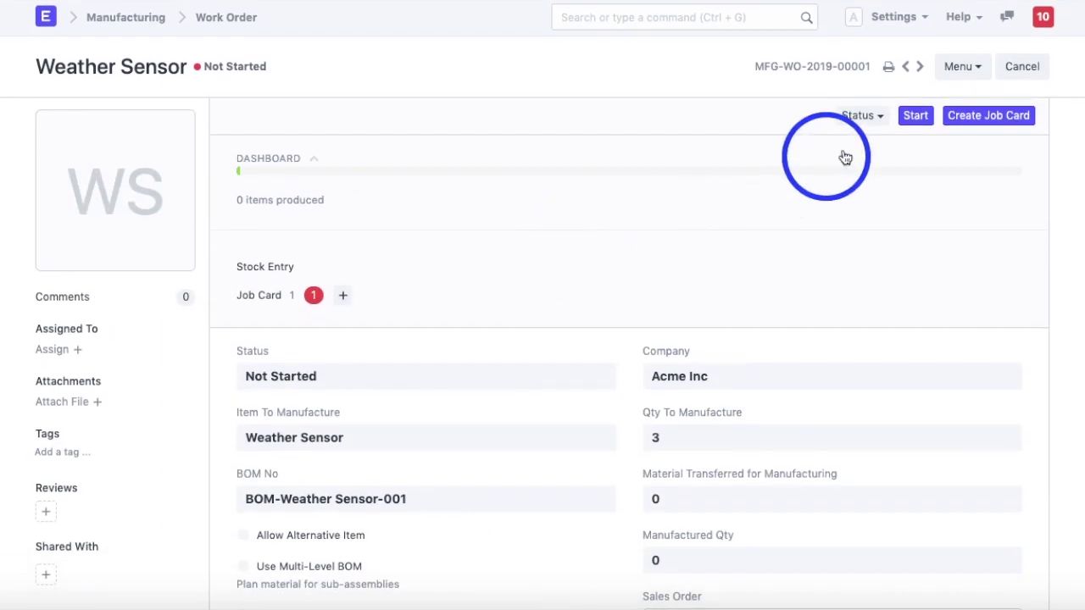
pyautogui.click(913, 119)
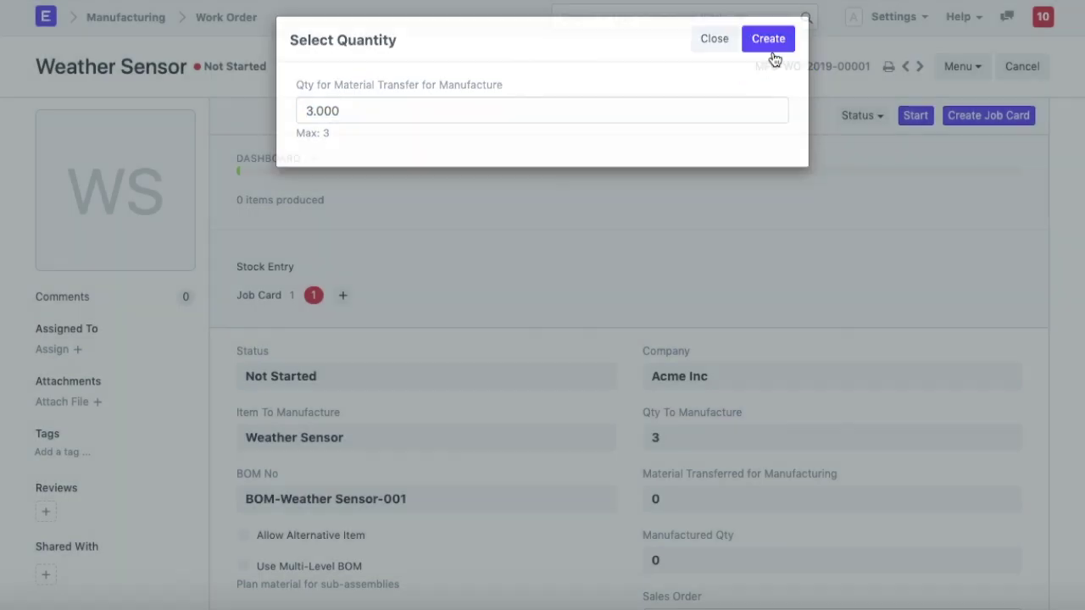
pyautogui.click(771, 52)
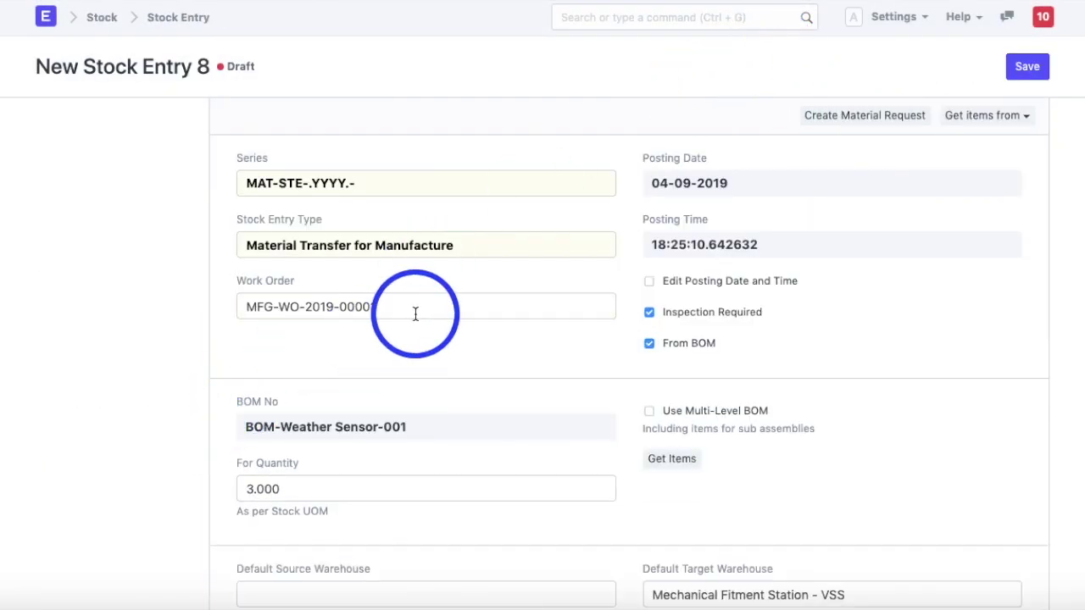
# Step: Review the material transfer's items, turn off Inspection Required, and save and permanently submit the stock entry
pyautogui.scroll(-3, 415, 319)
pyautogui.scroll(-4, 414, 318)
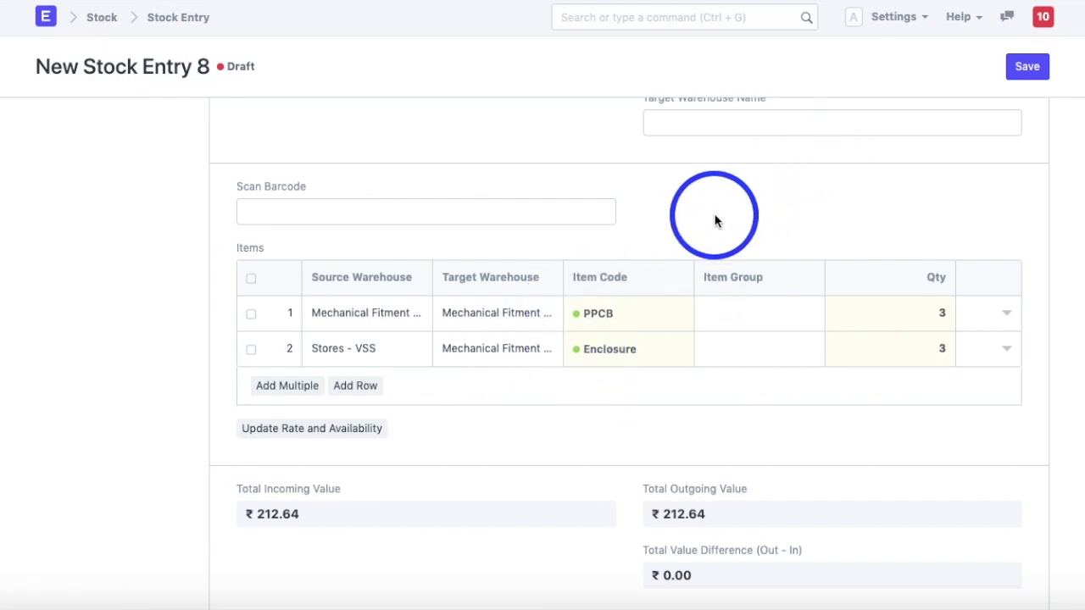
pyautogui.scroll(-5, 714, 222)
pyautogui.scroll(10, 730, 207)
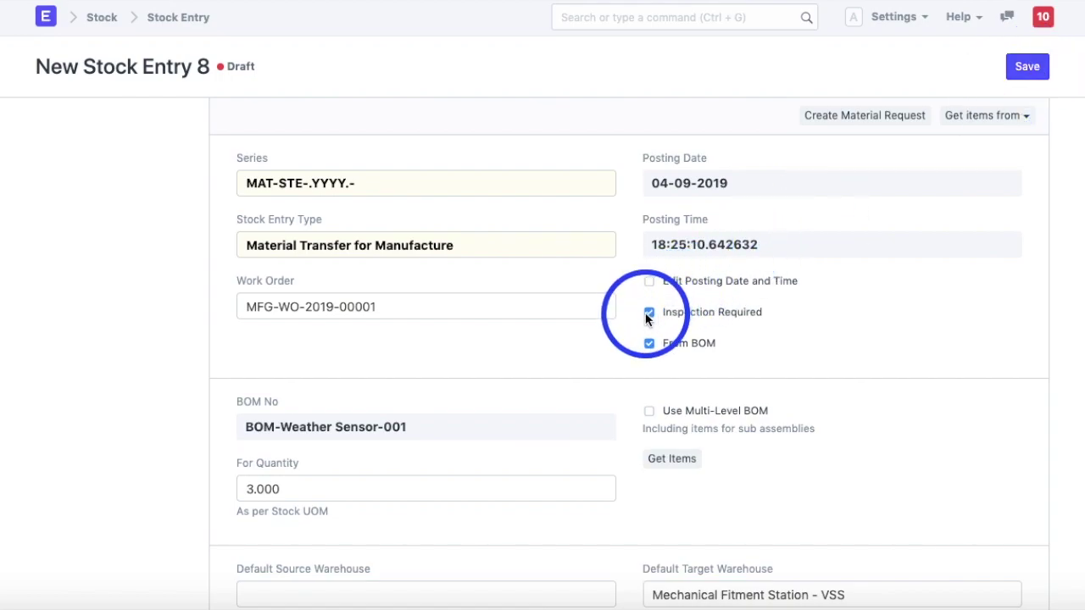
pyautogui.click(1025, 71)
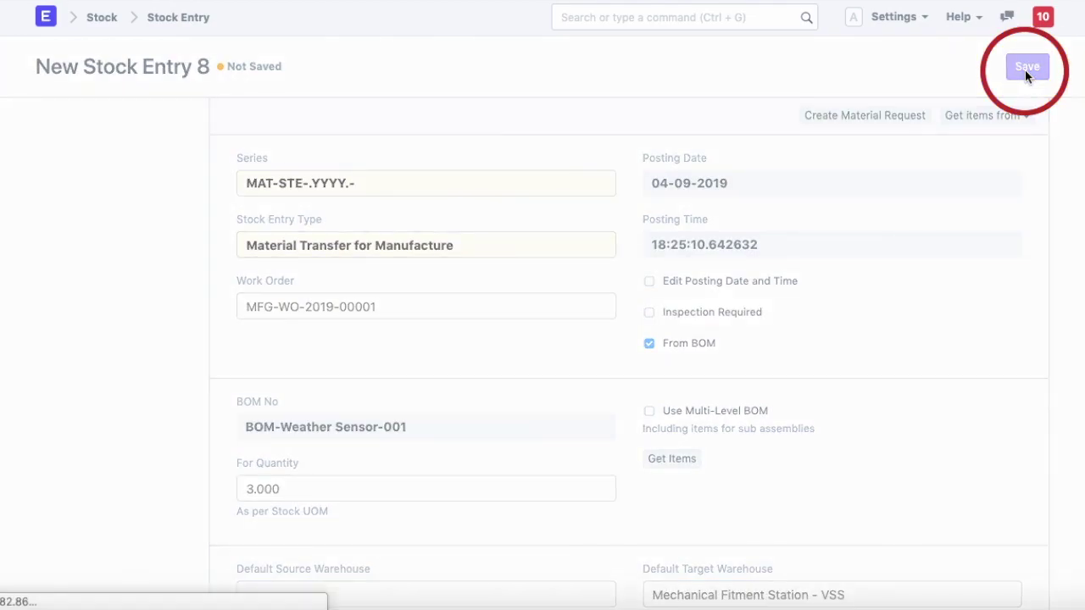
pyautogui.click(1025, 70)
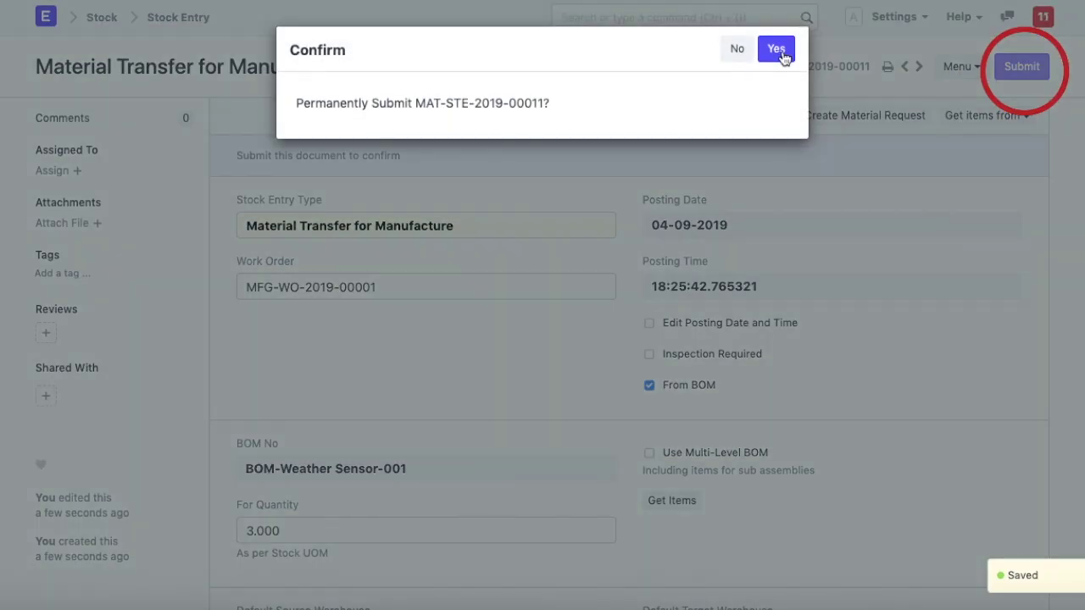
pyautogui.click(773, 51)
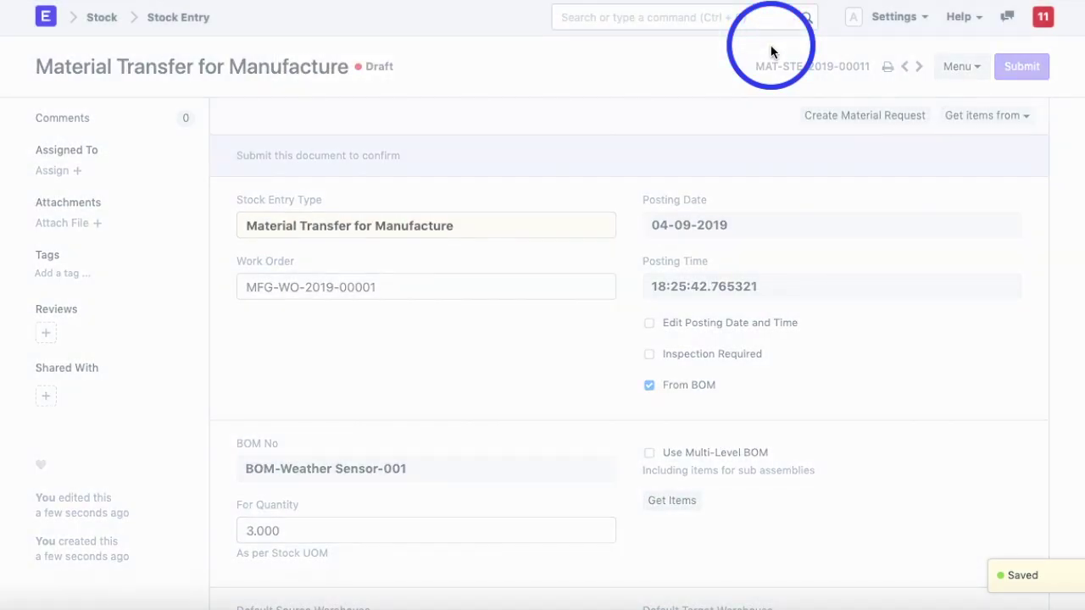
# Step: Return to the Weather Sensor work order from the stock entry and open its linked job card
pyautogui.scroll(-3, 419, 254)
pyautogui.scroll(3, 419, 255)
pyautogui.click(326, 248)
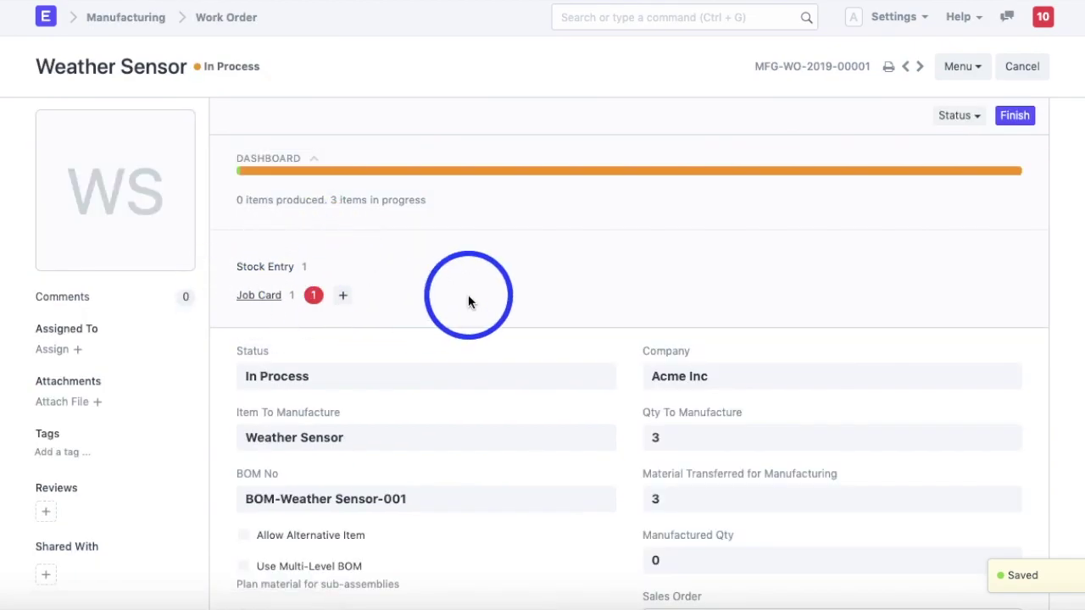
pyautogui.scroll(-1, 462, 243)
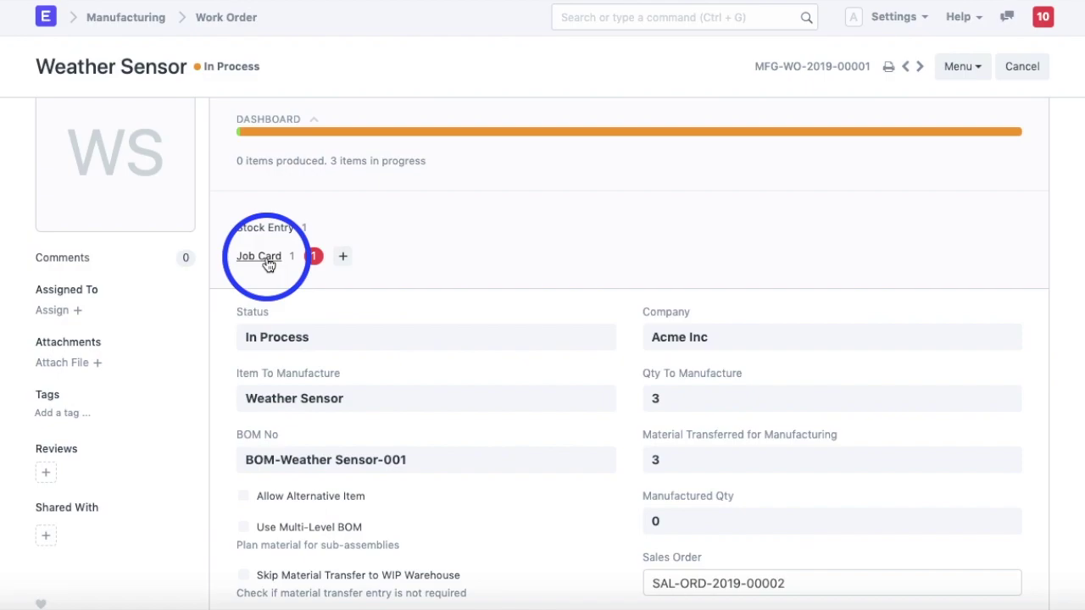
pyautogui.click(261, 256)
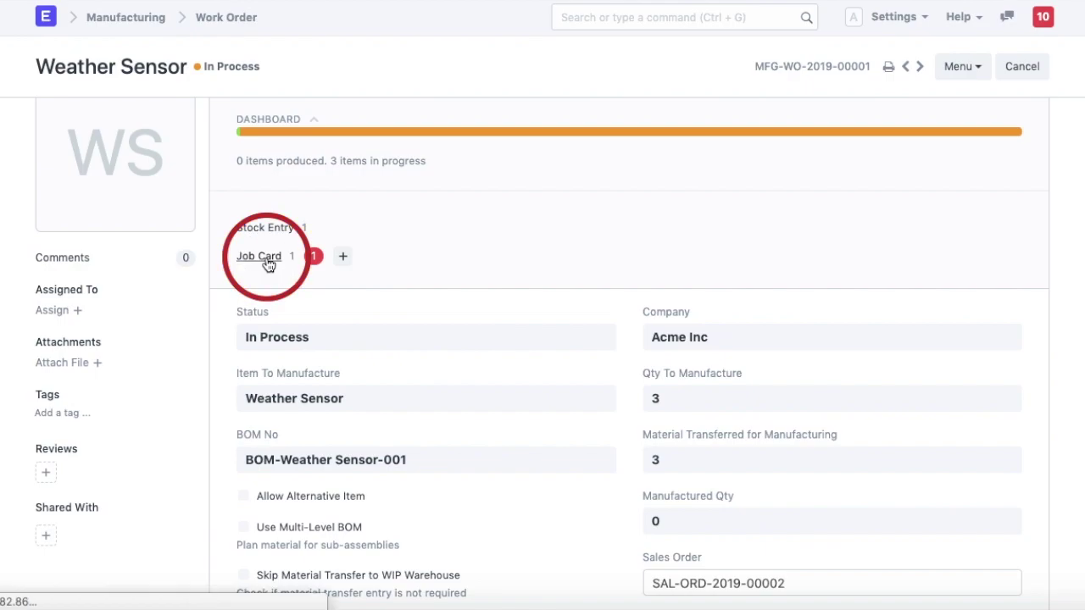
pyautogui.click(324, 236)
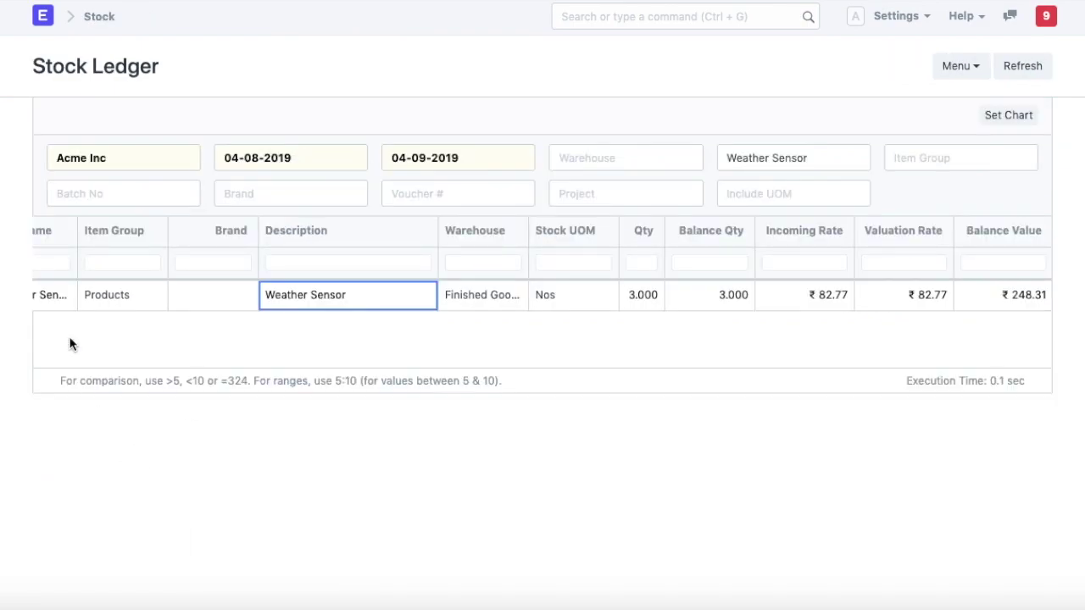
# Step: Examine the Weather Sensor's quantity, warehouse and rates in the Stock Ledger, and compare them with the costing in BOM-Weather Sensor-001
pyautogui.hscroll(-3, 438, 353)
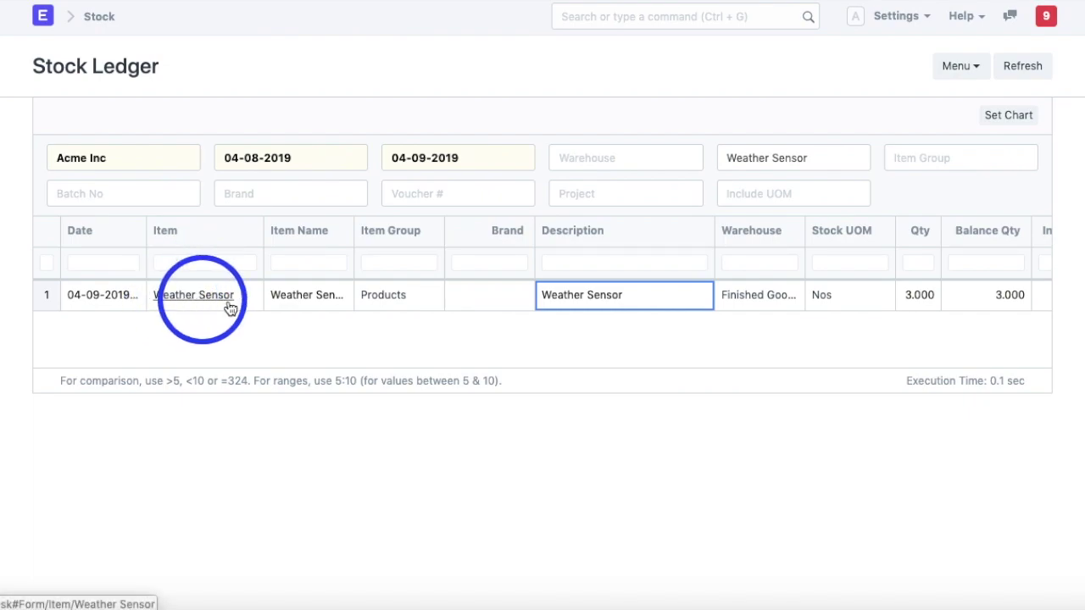
pyautogui.hscroll(5, 574, 312)
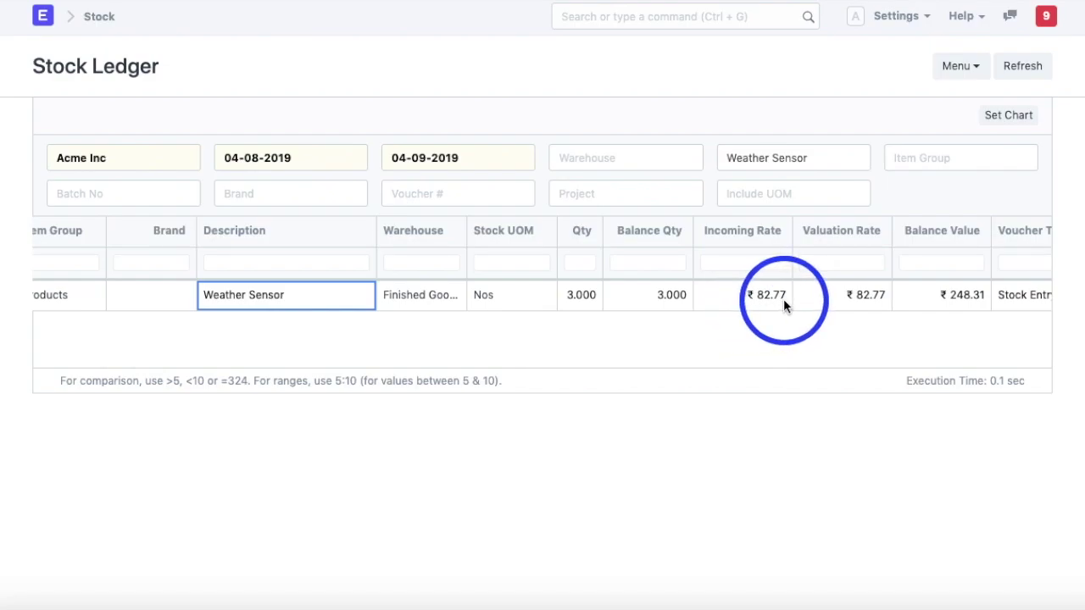
pyautogui.hscroll(1, 784, 299)
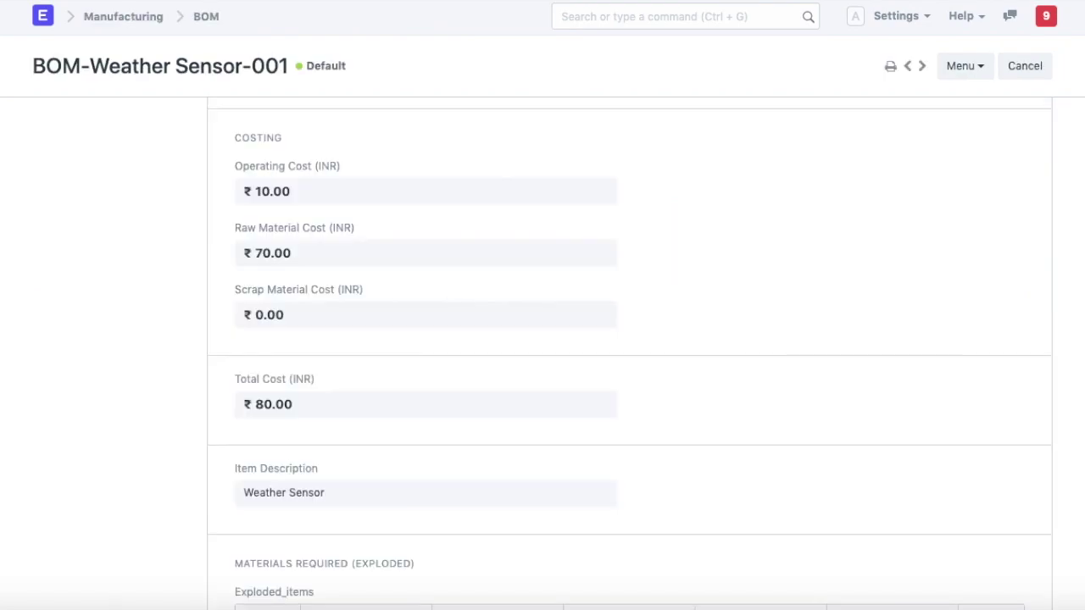
pyautogui.scroll(-1, 253, 369)
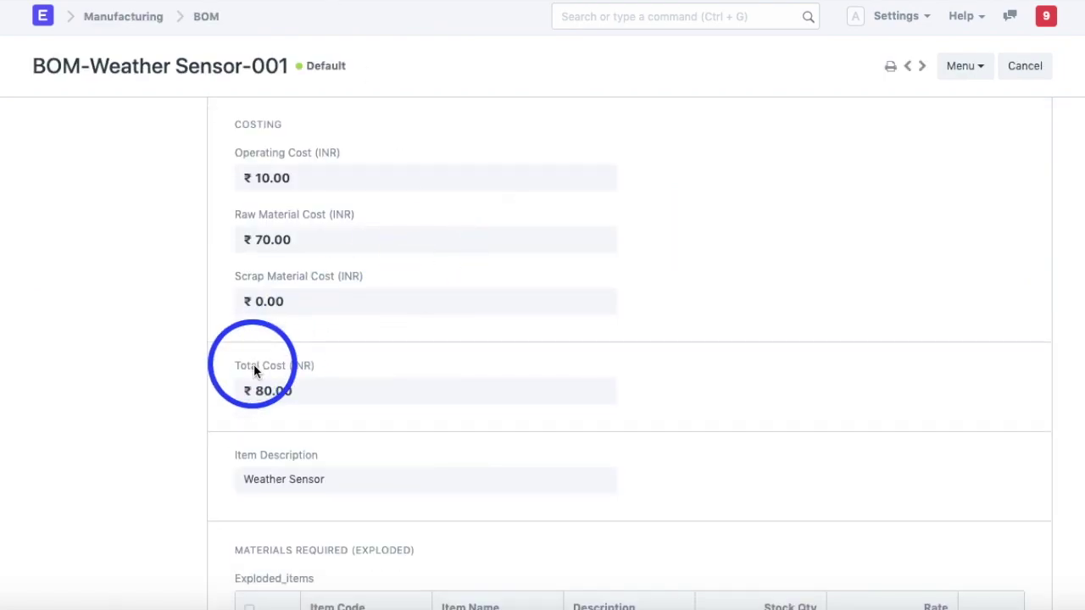
pyautogui.scroll(1, 281, 403)
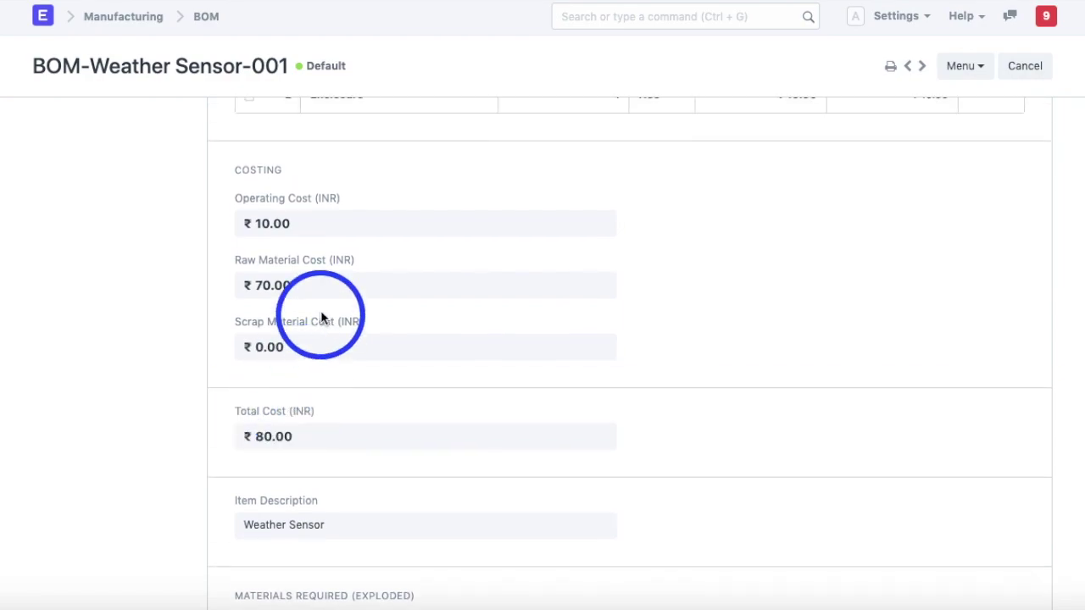